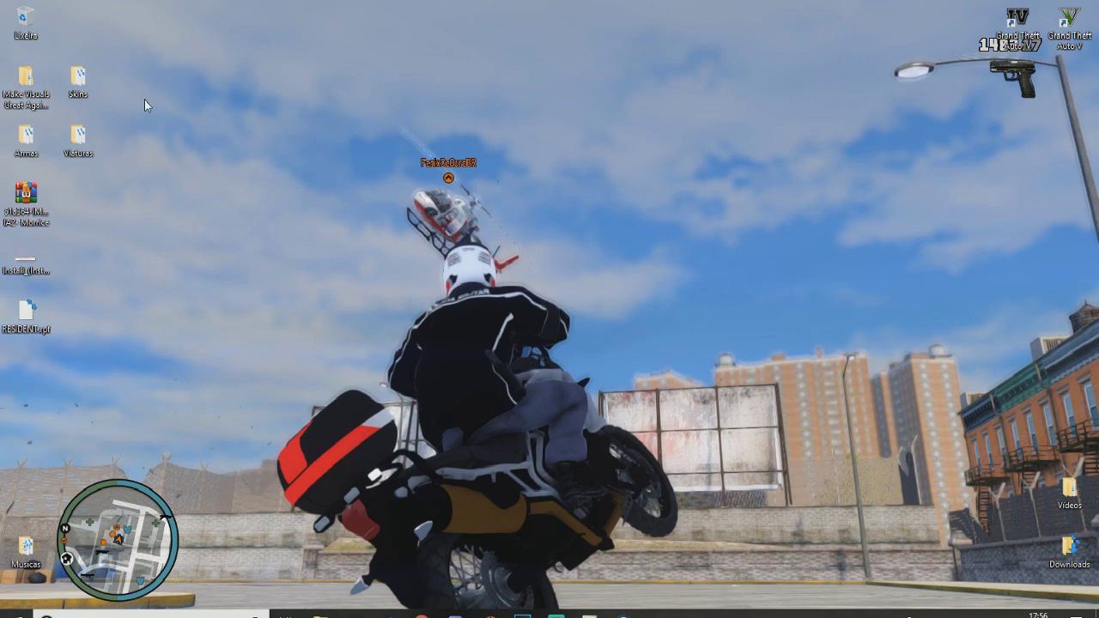
Step: Switch to OpenIV, place its window beside the desktop folders, and check the installed plugins in the ASI Manager
{"action": "left_click_drag", "start_coordinate": [102, 85], "coordinate": [62, 163]}
{"action": "left_click", "coordinate": [13, 89]}
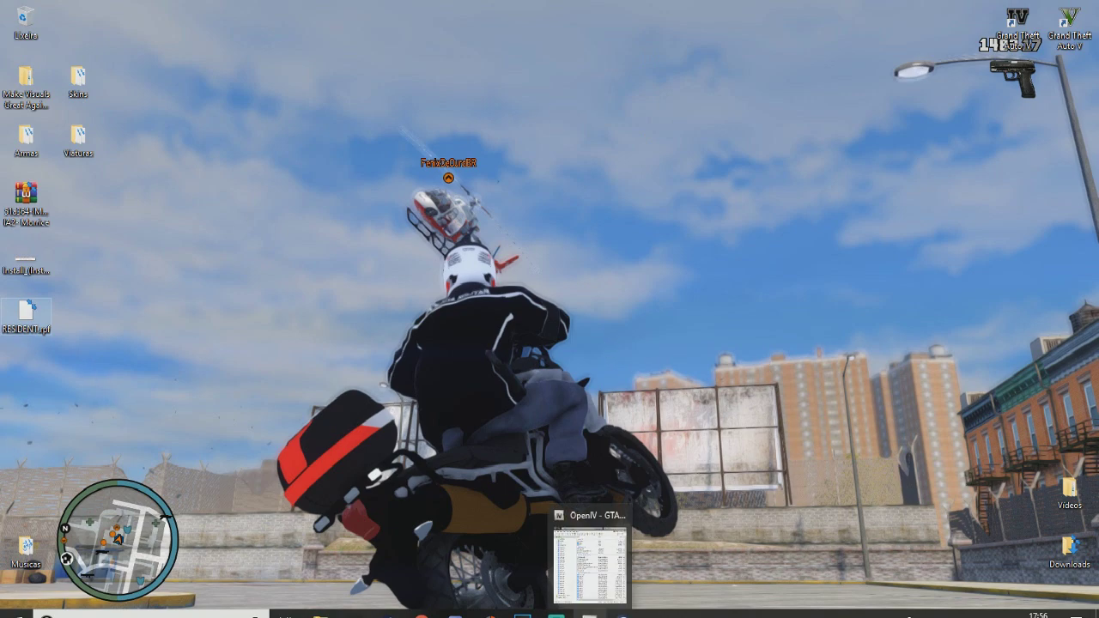
{"action": "left_click", "coordinate": [590, 613]}
{"action": "left_click_drag", "start_coordinate": [185, 7], "coordinate": [650, 56]}
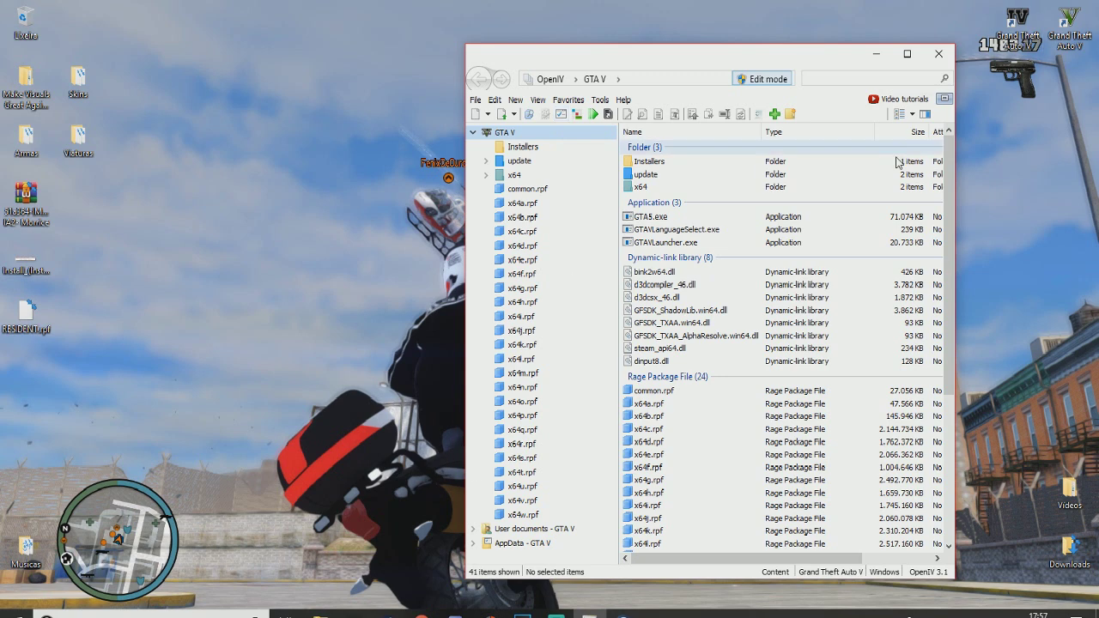
{"action": "left_click", "coordinate": [561, 115]}
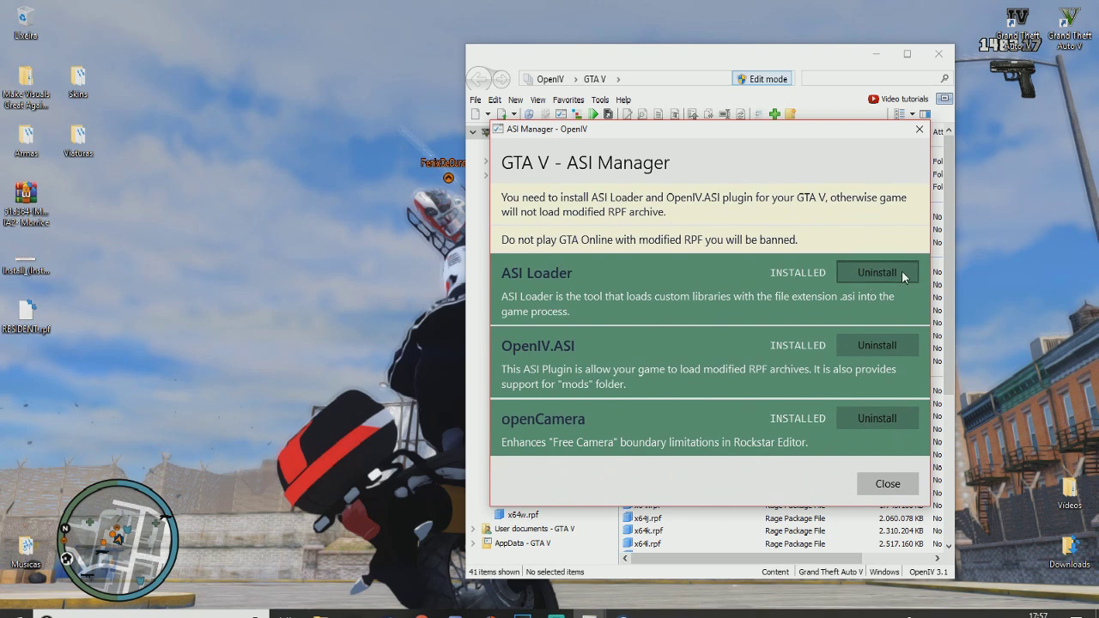
{"action": "left_click", "coordinate": [886, 481]}
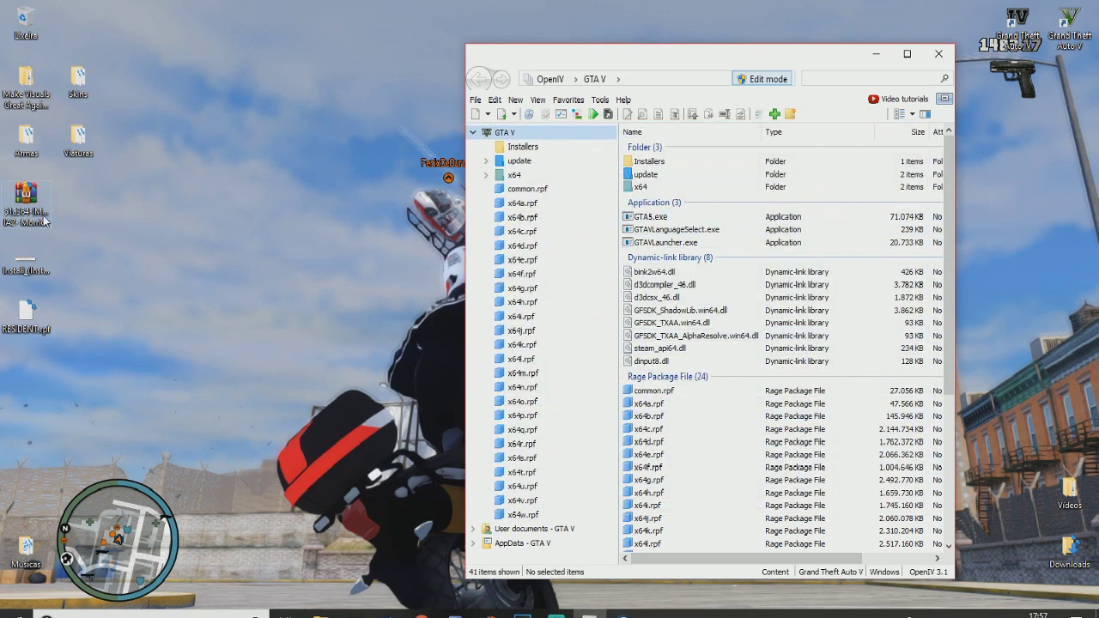
Step: Open the desktop's Skins folder and place its window beside OpenIV
{"action": "left_click_drag", "start_coordinate": [85, 86], "coordinate": [191, 93]}
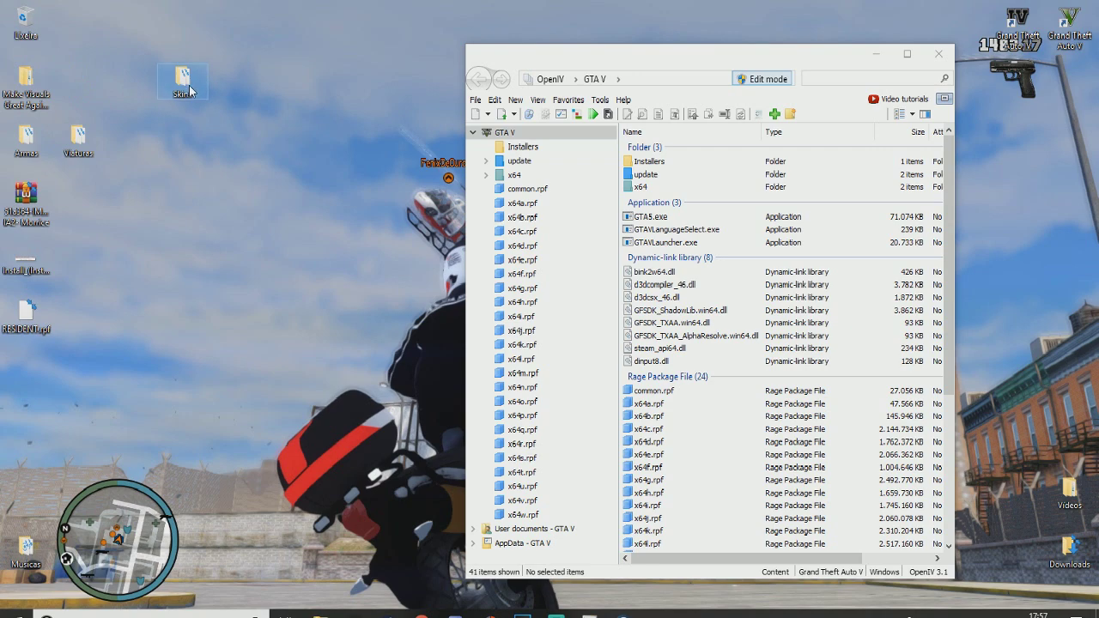
{"action": "double_click", "coordinate": [189, 86]}
{"action": "left_click_drag", "start_coordinate": [798, 57], "coordinate": [251, 57]}
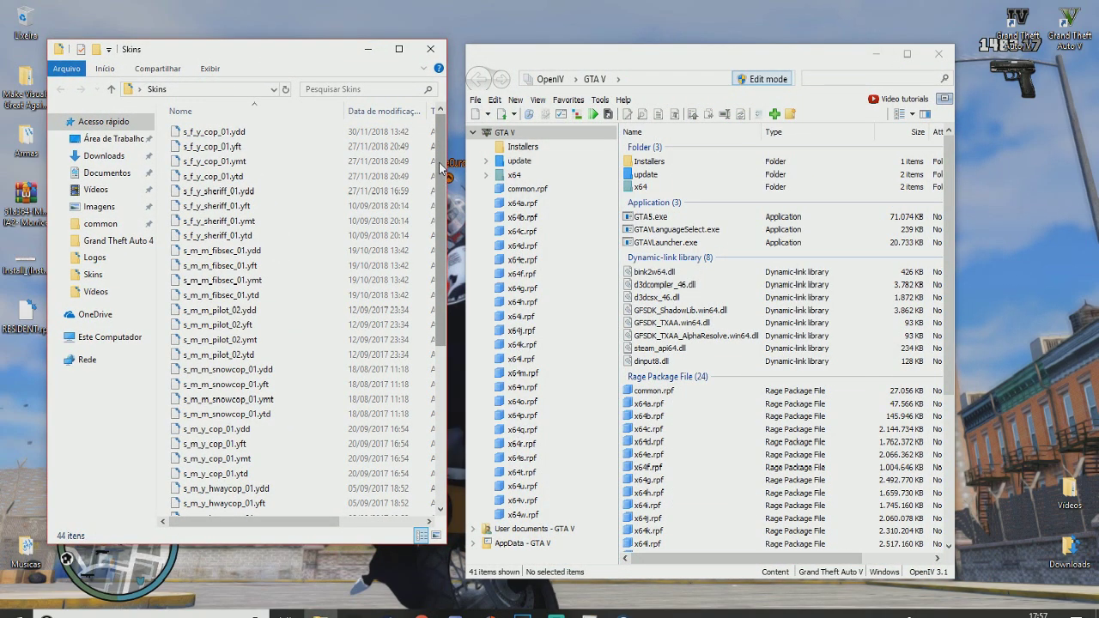
Step: Examine the cop, sheriff, pilot, hwaycop and other skin files in the Skins folder
{"action": "scroll", "coordinate": [445, 163], "scroll_direction": "down", "scroll_amount": 1}
{"action": "scroll", "coordinate": [444, 163], "scroll_direction": "down", "scroll_amount": 6}
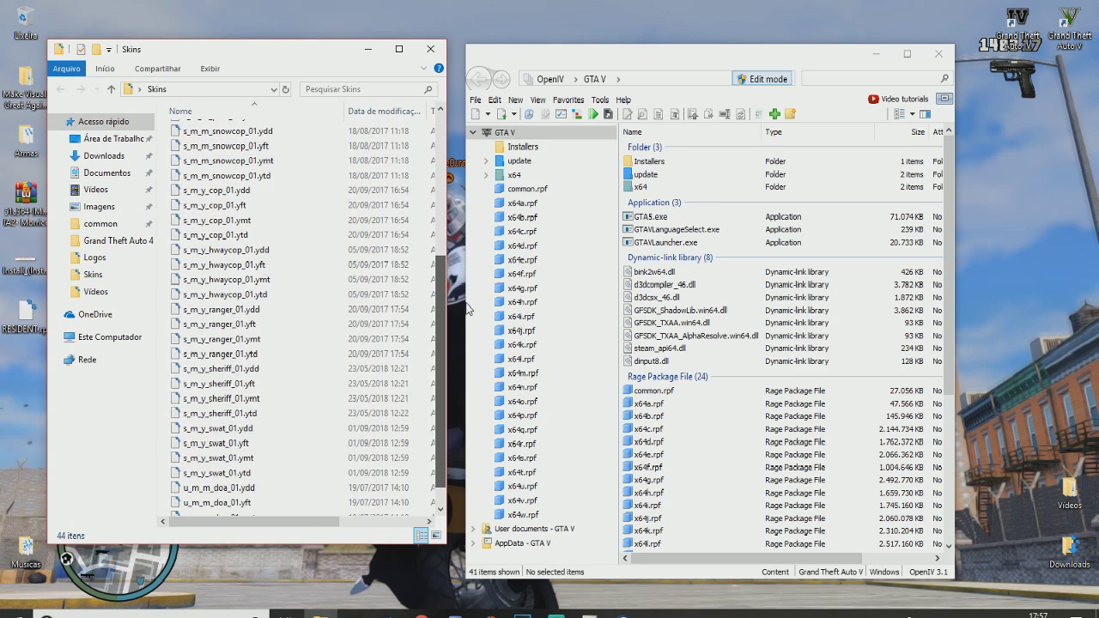
{"action": "scroll", "coordinate": [437, 200], "scroll_direction": "up", "scroll_amount": 5}
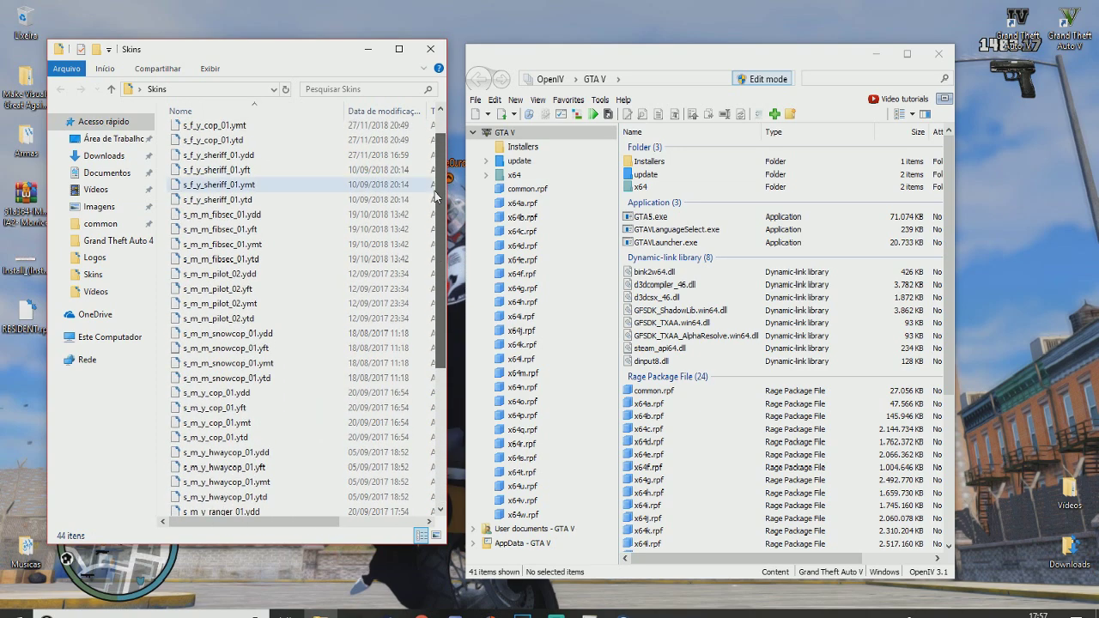
{"action": "scroll", "coordinate": [438, 199], "scroll_direction": "up", "scroll_amount": 1}
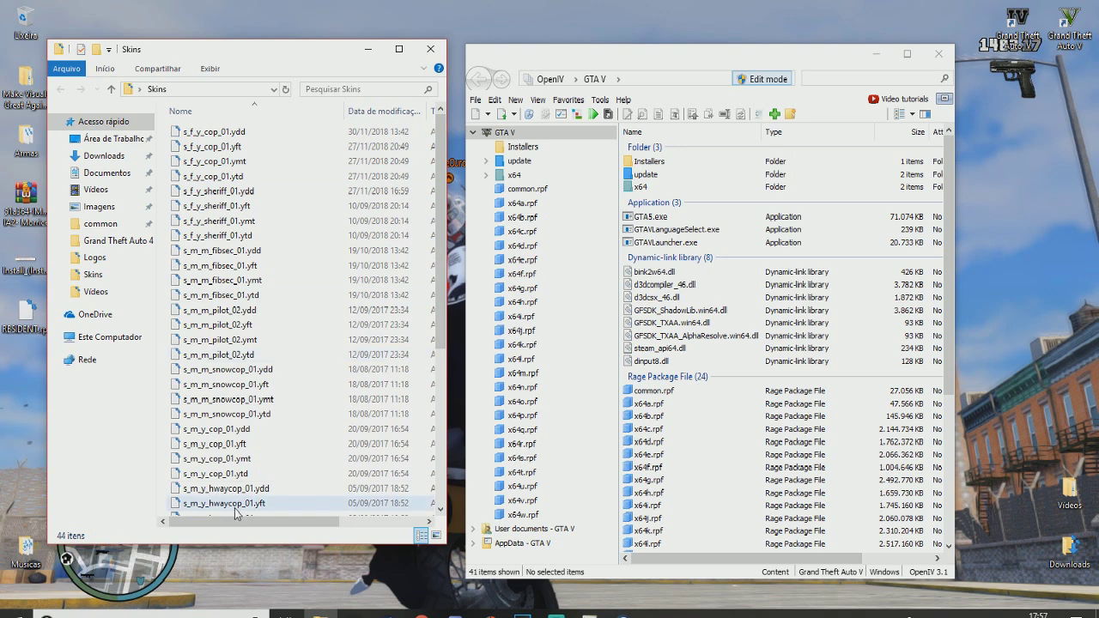
{"action": "left_click", "coordinate": [207, 133]}
{"action": "left_click", "coordinate": [222, 206]}
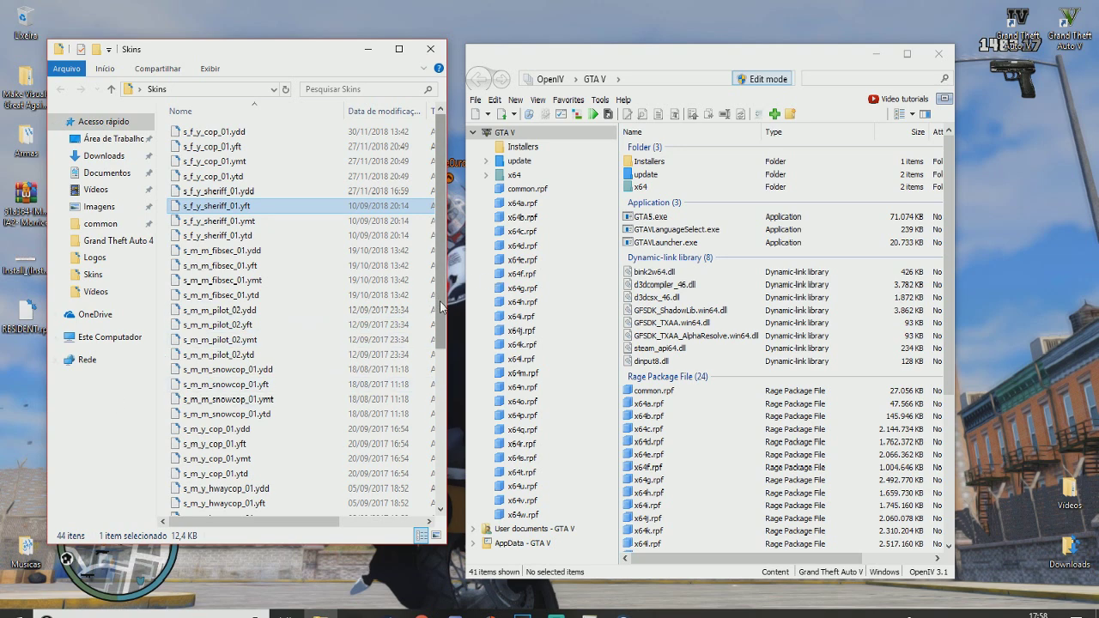
{"action": "left_click", "coordinate": [246, 326]}
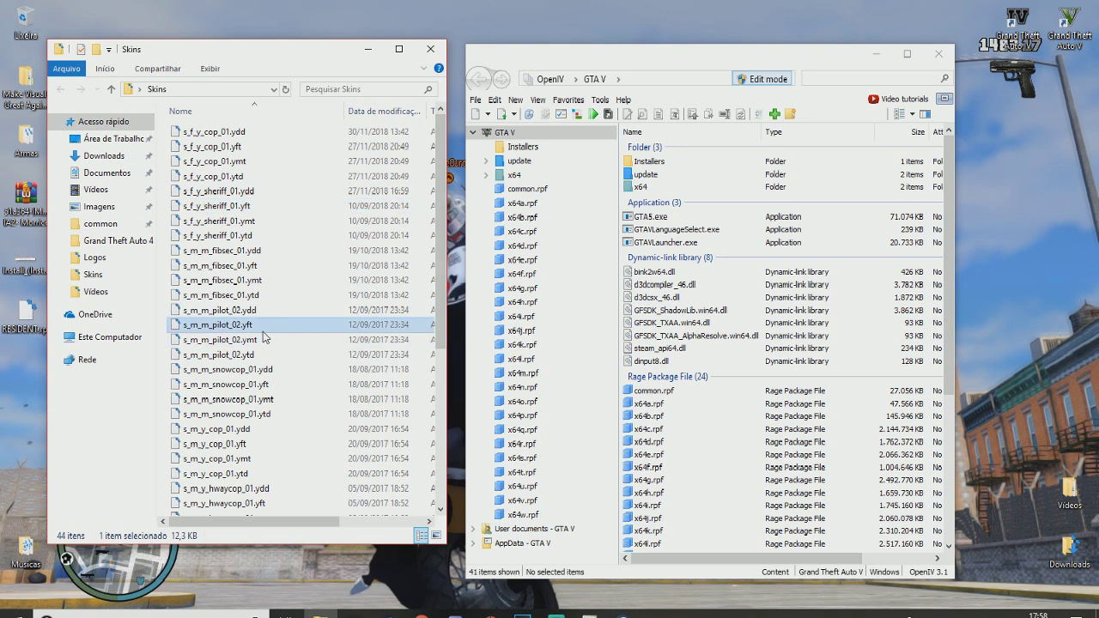
{"action": "left_click", "coordinate": [198, 133]}
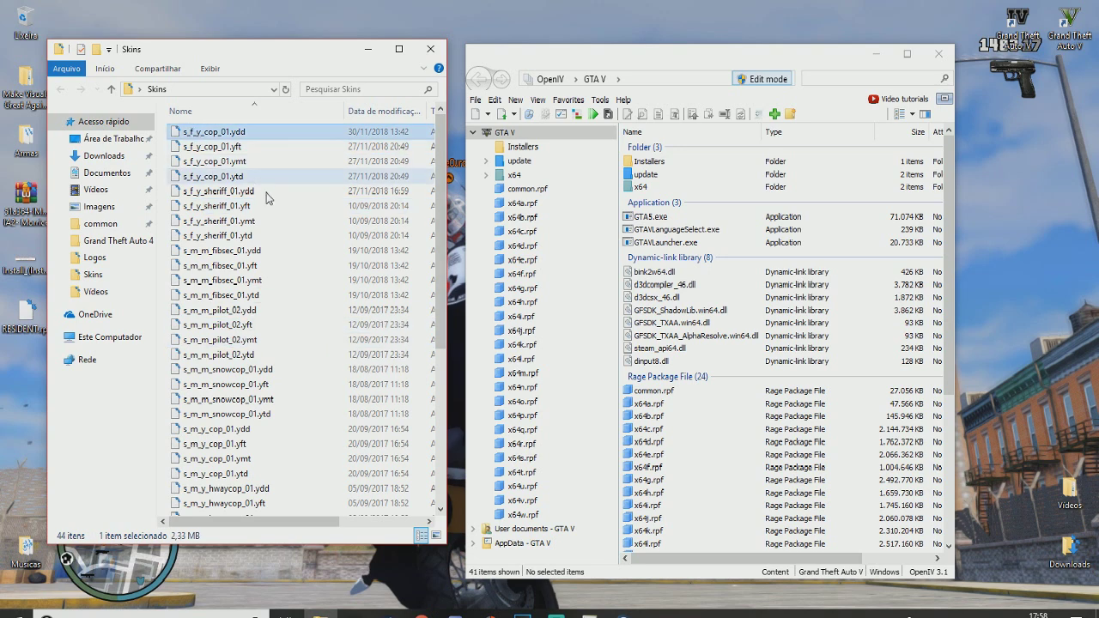
{"action": "left_click", "coordinate": [241, 444]}
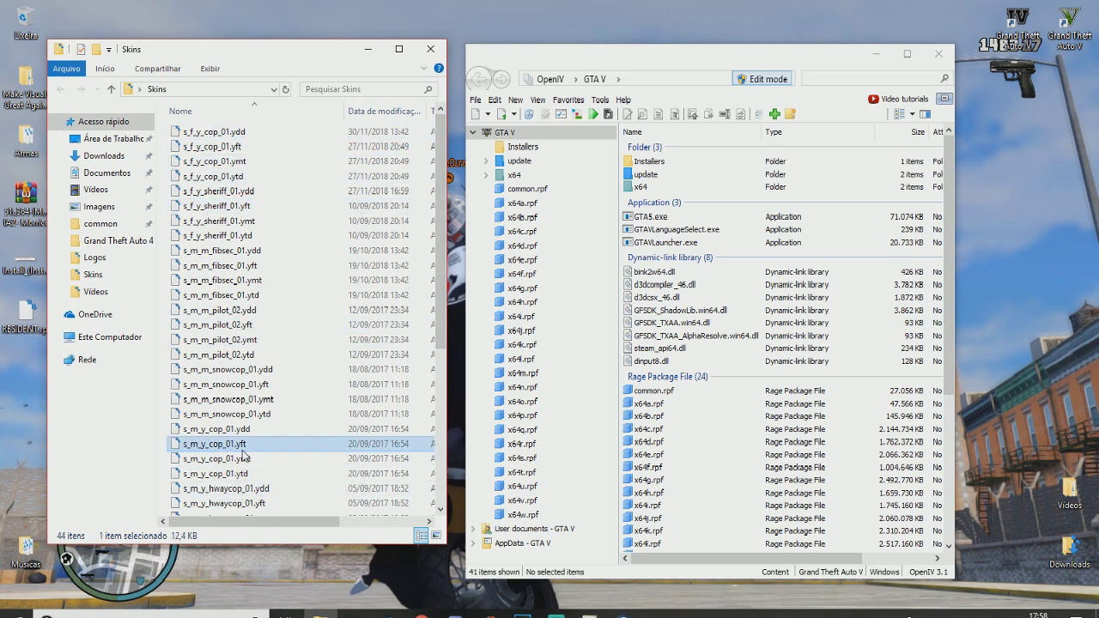
{"action": "left_click", "coordinate": [229, 488]}
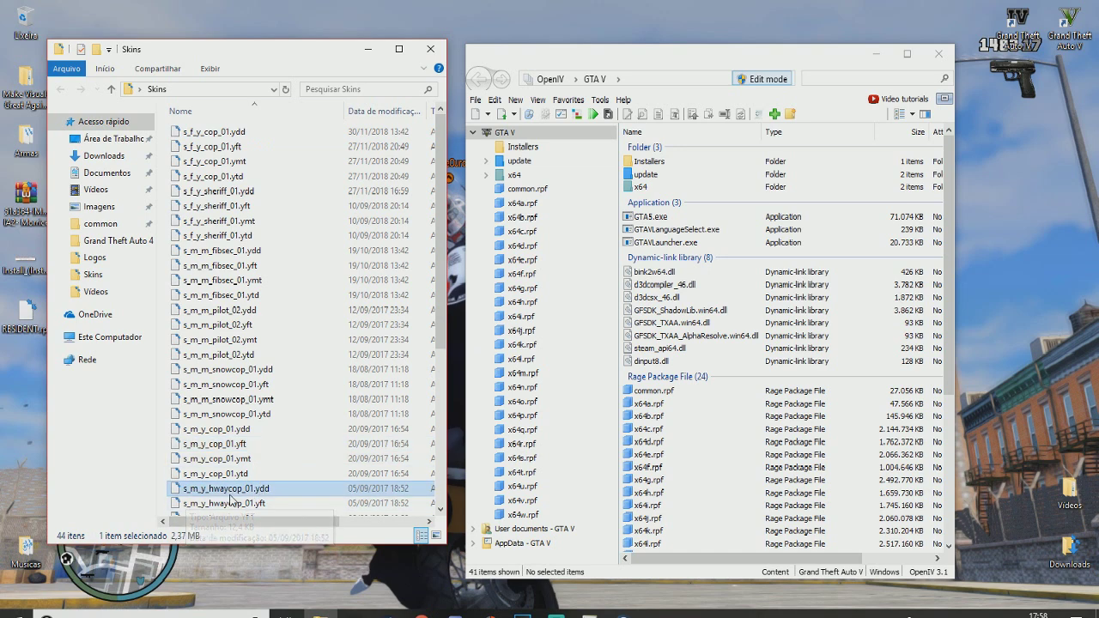
{"action": "left_click_drag", "start_coordinate": [440, 305], "coordinate": [442, 472]}
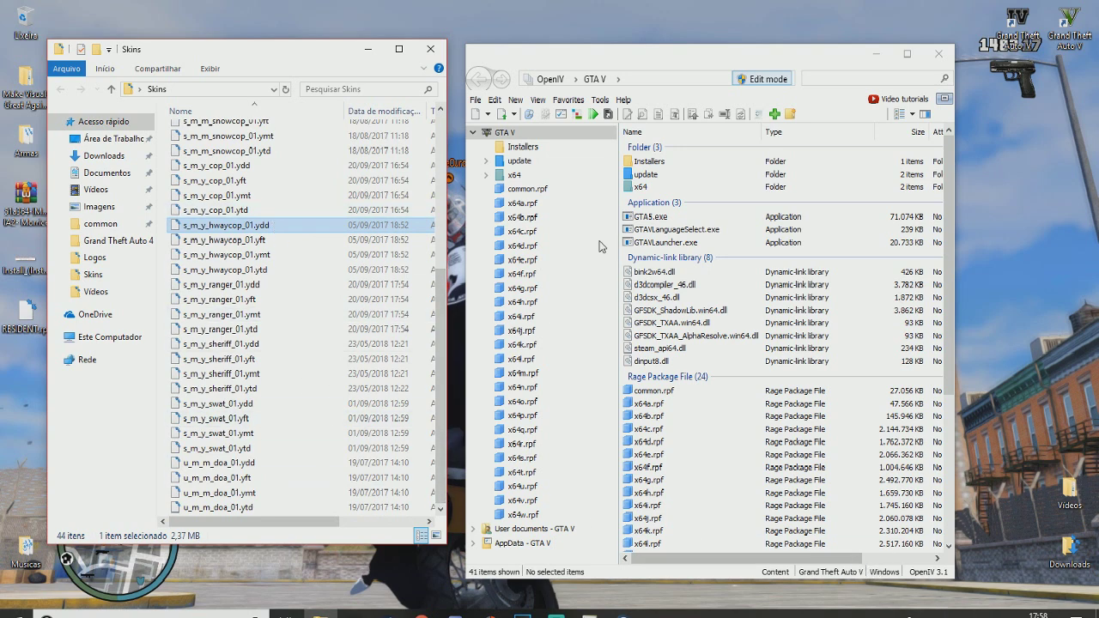
{"action": "left_click_drag", "start_coordinate": [441, 327], "coordinate": [441, 172]}
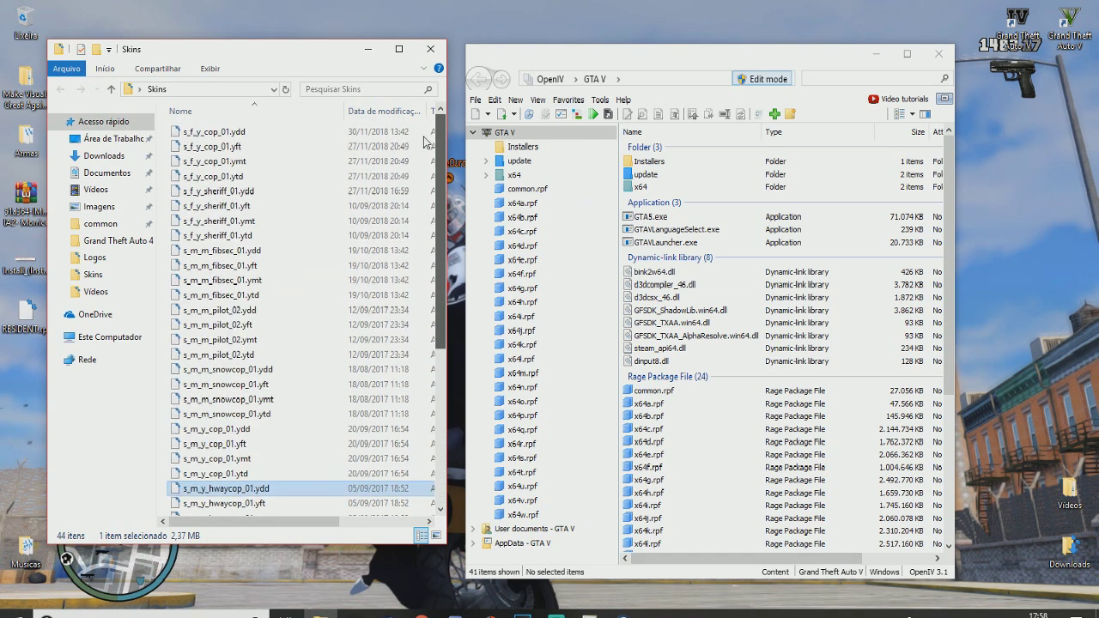
Step: Copy the full file name of s_f_y_cop_01.ydd in the Skins folder without renaming the file
{"action": "left_click", "coordinate": [225, 135]}
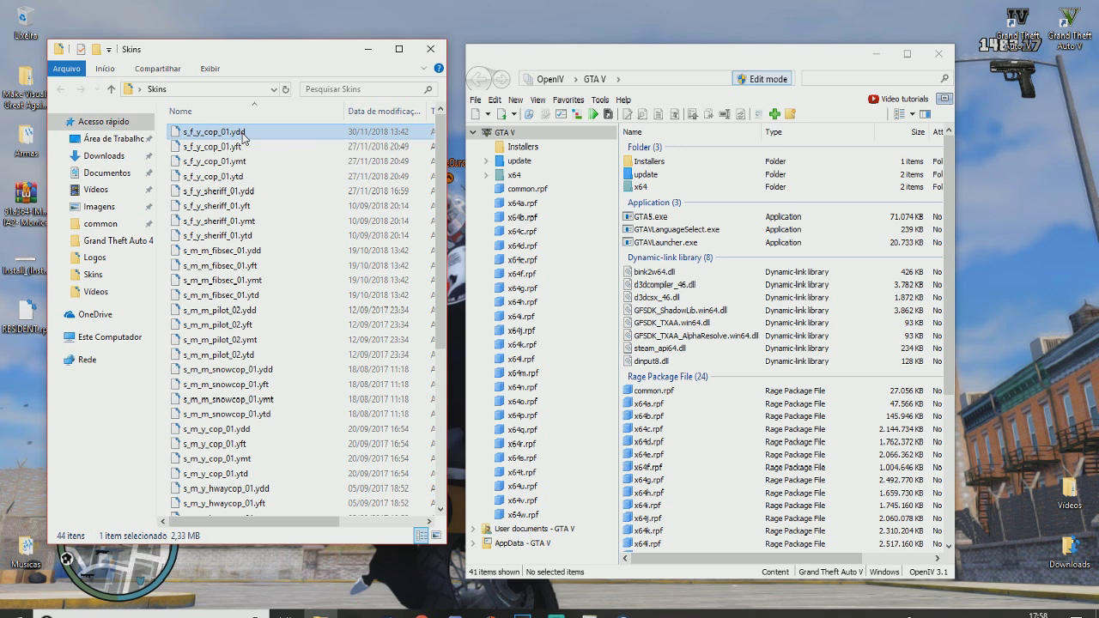
{"action": "left_click", "coordinate": [243, 137]}
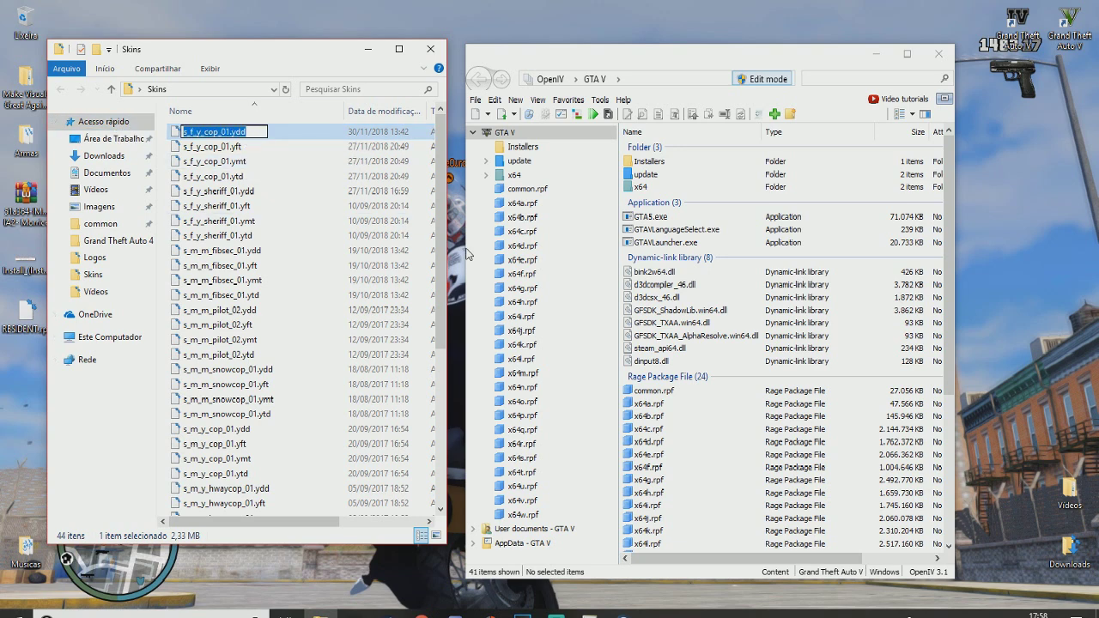
{"action": "right_click", "coordinate": [226, 132]}
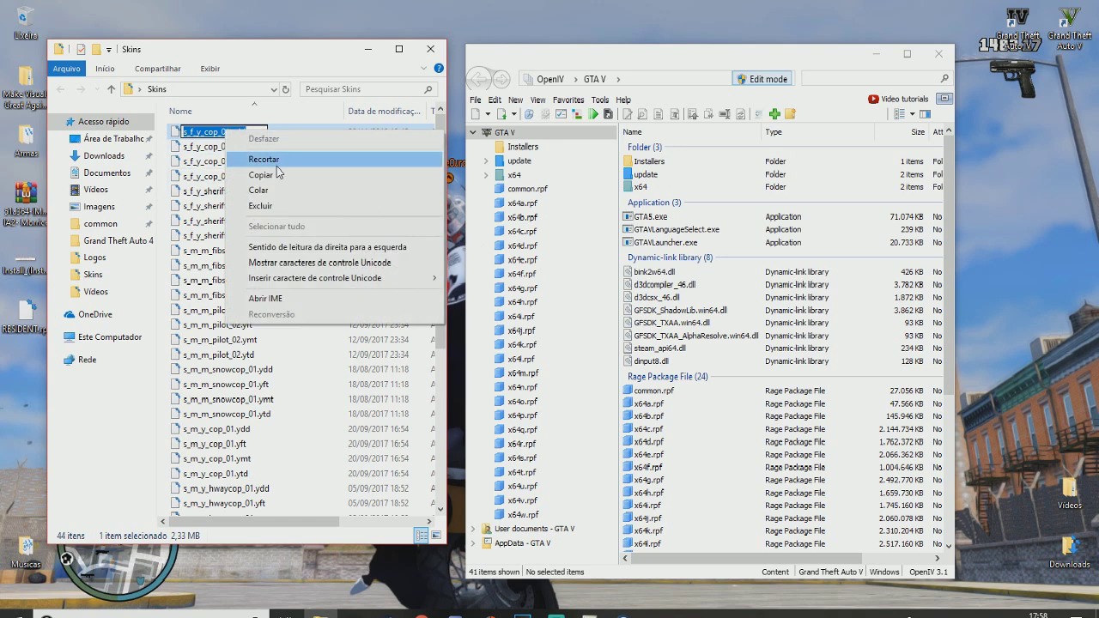
{"action": "left_click", "coordinate": [260, 175]}
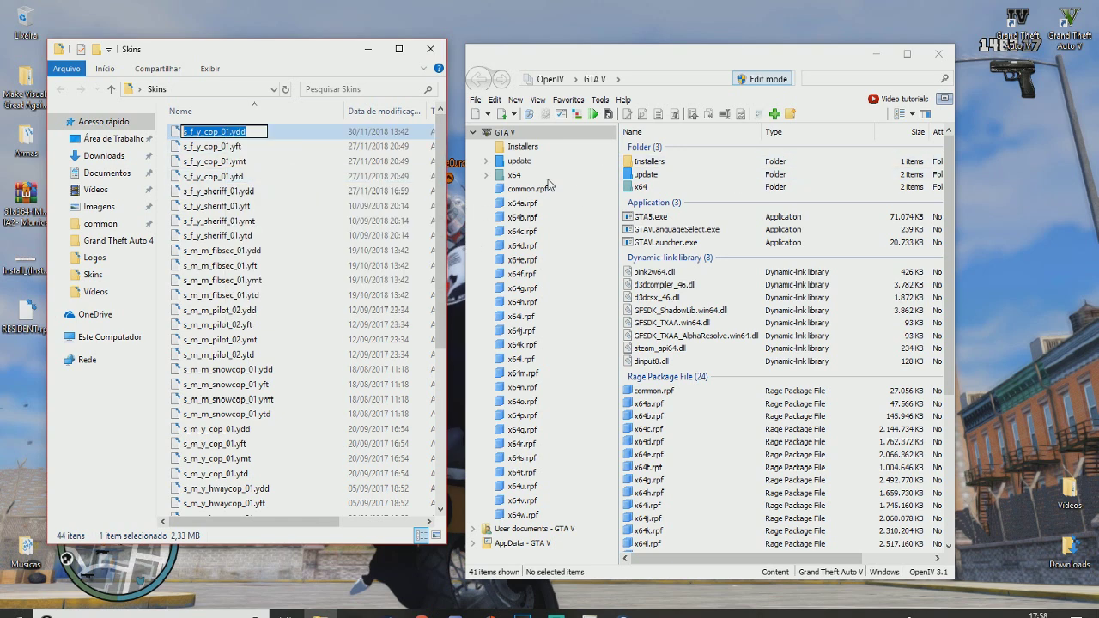
Step: Search everywhere in the GTA V archives for s_f_y_cop_01.ydd in OpenIV, using the copied file name
{"action": "left_click", "coordinate": [531, 120]}
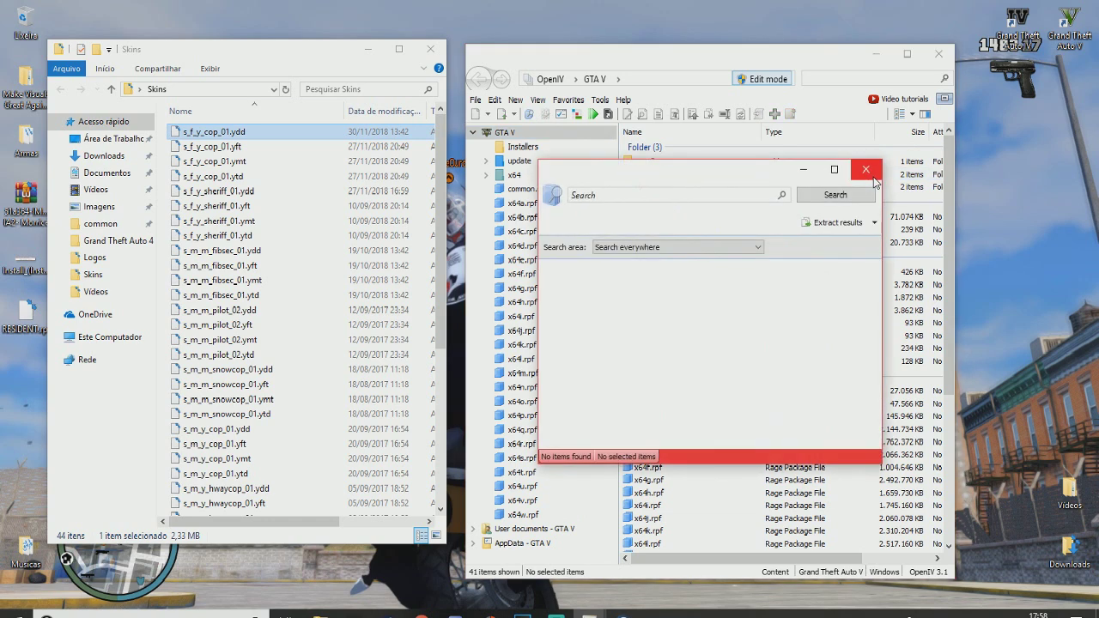
{"action": "type", "text": "s_f_y_cop_01.ydd"}
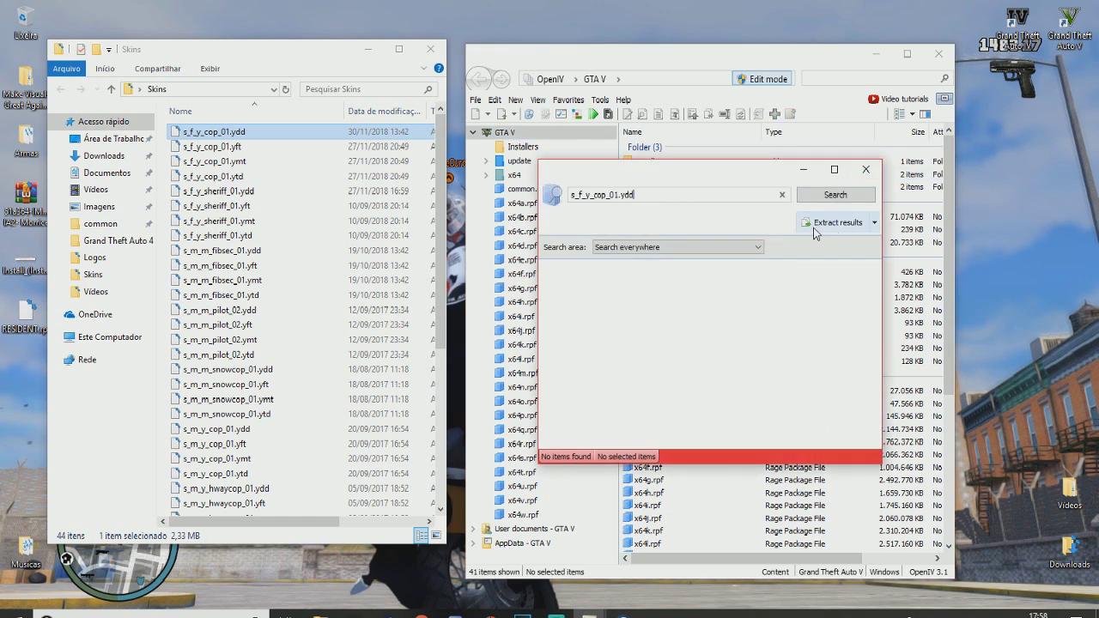
{"action": "left_click_drag", "start_coordinate": [670, 196], "coordinate": [559, 196]}
{"action": "key", "text": "ctrl+c"}
{"action": "key", "text": "BackSpace"}
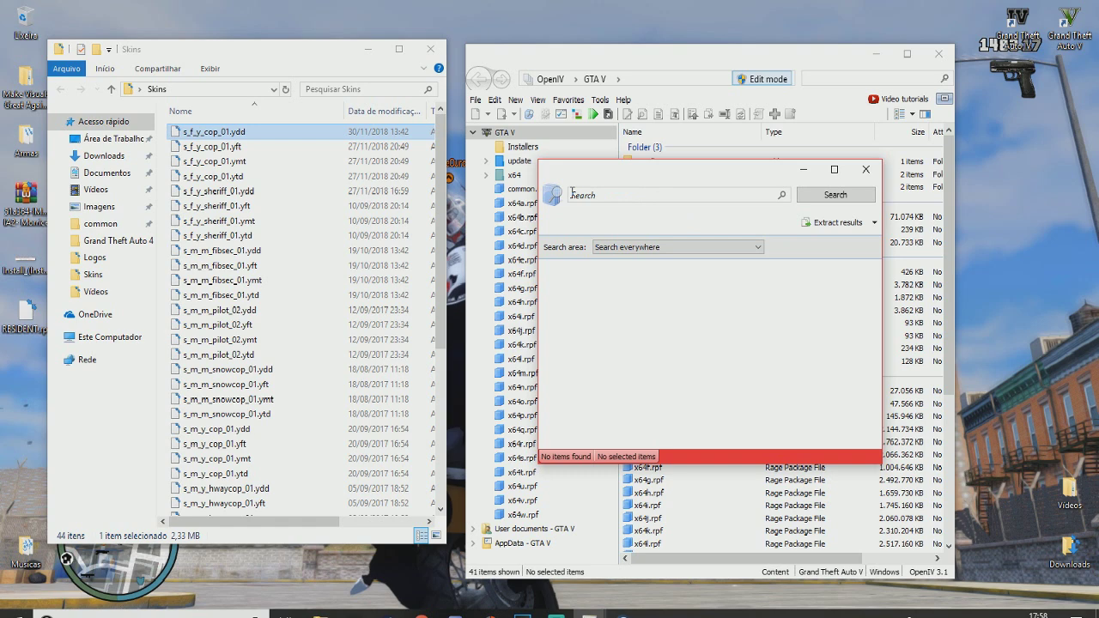
{"action": "right_click", "coordinate": [569, 196]}
{"action": "left_click", "coordinate": [624, 257]}
{"action": "left_click", "coordinate": [822, 198]}
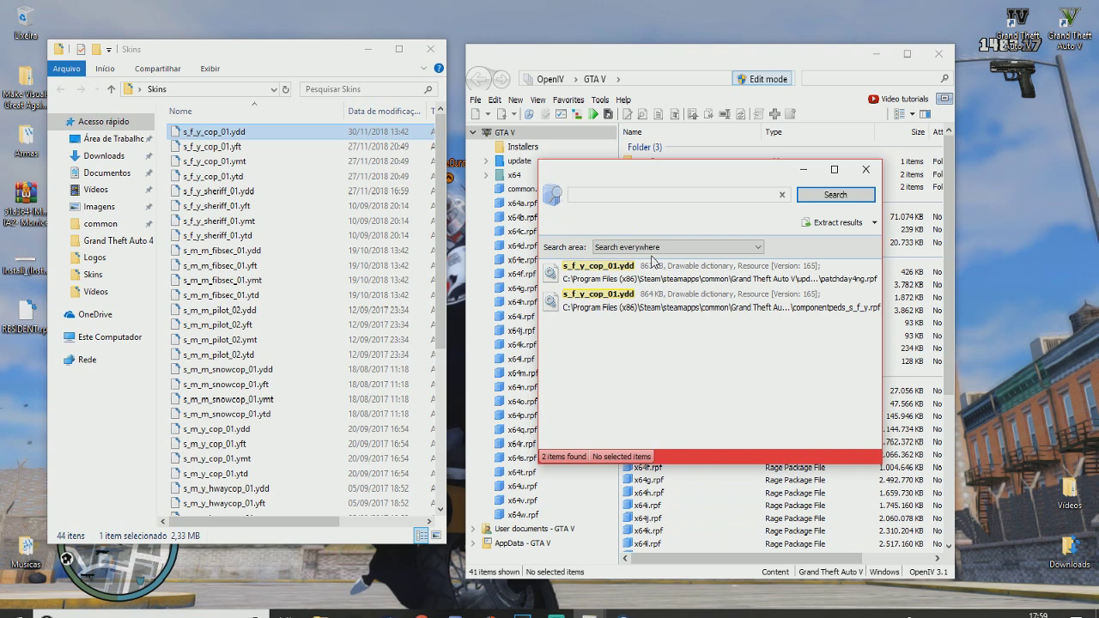
Step: Compare the archive paths of the s_f_y_cop_01.ydd search results in patchday4ng.rpf and componentpeds_s_f_y.rpf
{"action": "left_click_drag", "start_coordinate": [727, 174], "coordinate": [384, 115]}
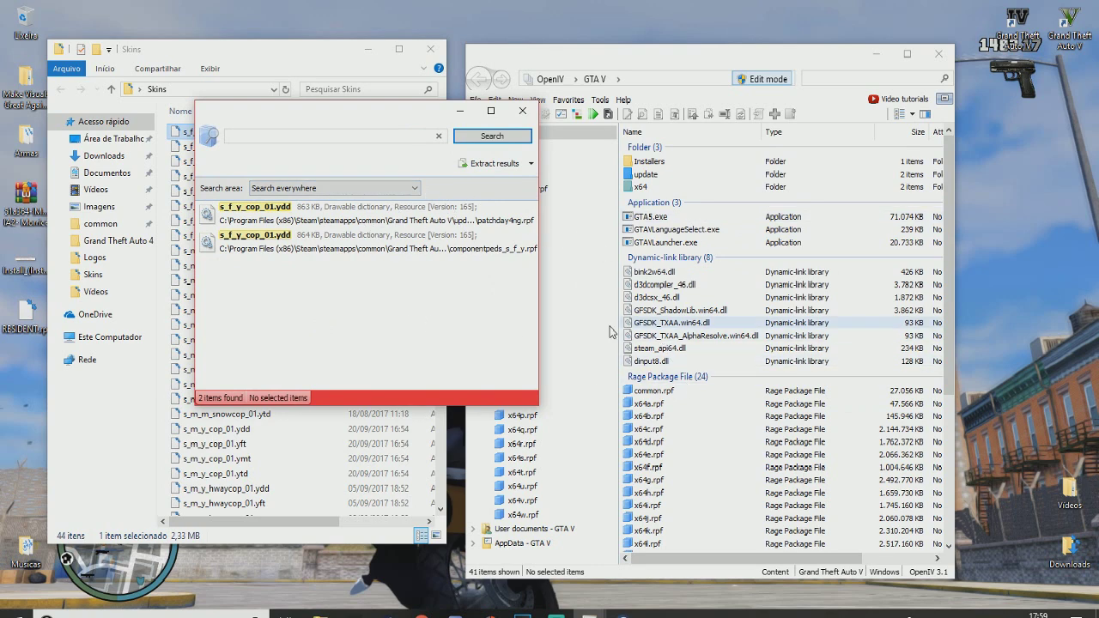
{"action": "left_click_drag", "start_coordinate": [324, 120], "coordinate": [426, 103]}
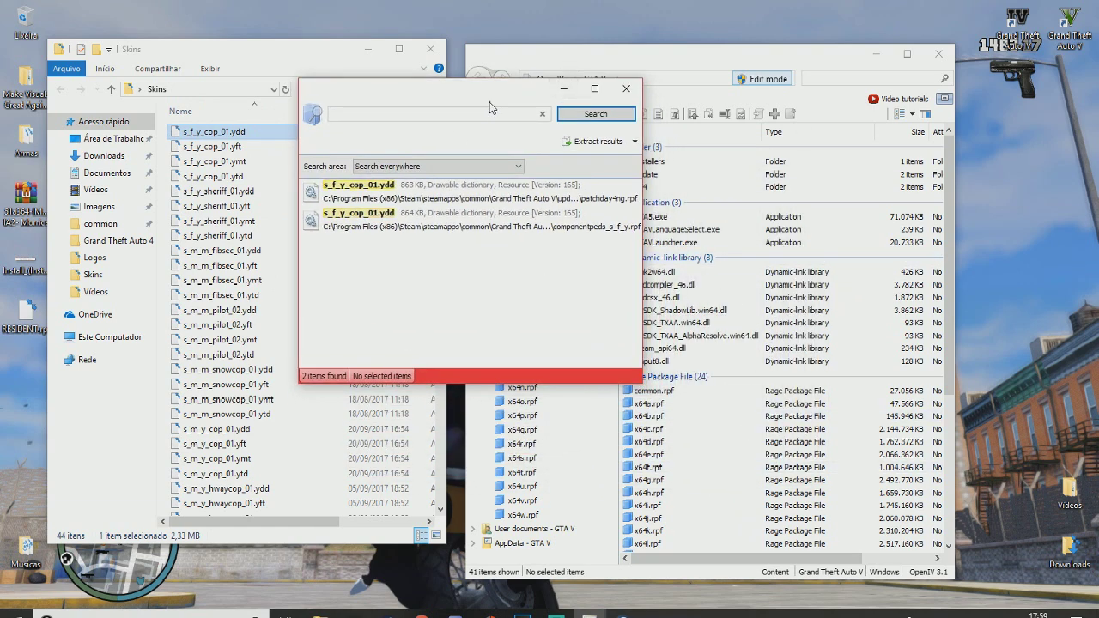
{"action": "left_click", "coordinate": [417, 198]}
{"action": "left_click", "coordinate": [415, 219]}
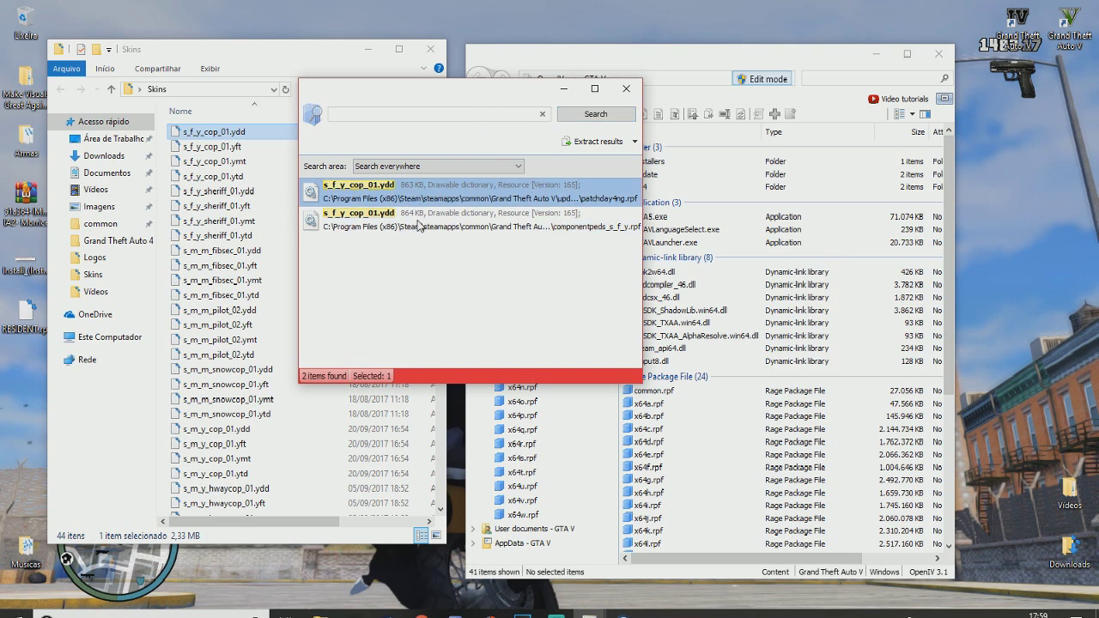
{"action": "left_click", "coordinate": [429, 198]}
{"action": "left_click", "coordinate": [458, 232]}
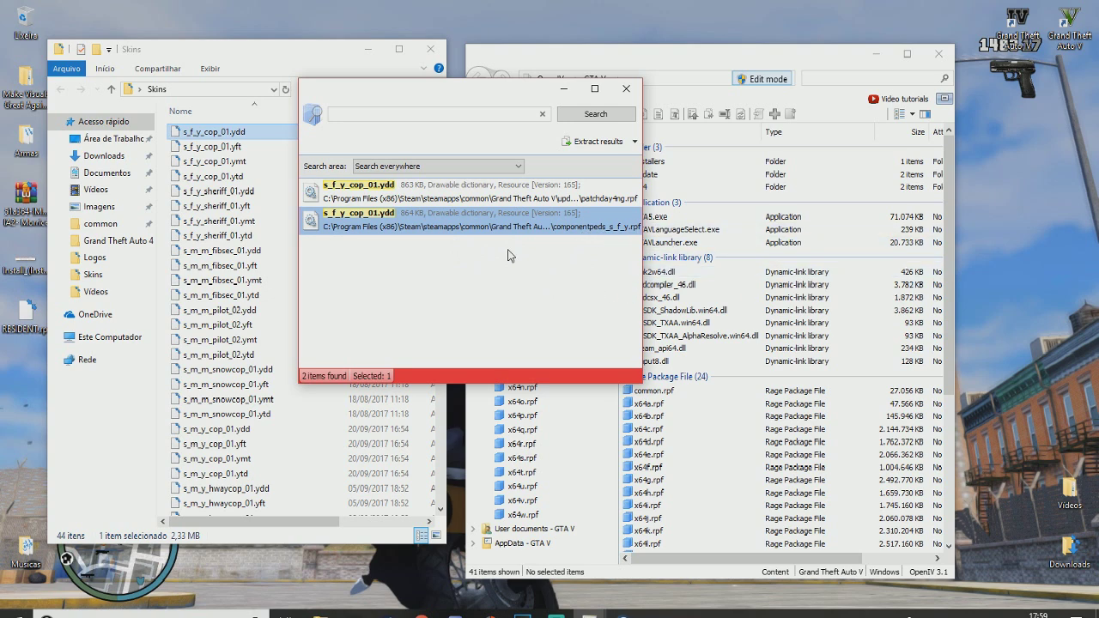
Step: Open the archive location of the s_f_y_cop_01.ydd search result found under patchday4ng
{"action": "left_click_drag", "start_coordinate": [444, 96], "coordinate": [465, 73]}
{"action": "left_click", "coordinate": [447, 180]}
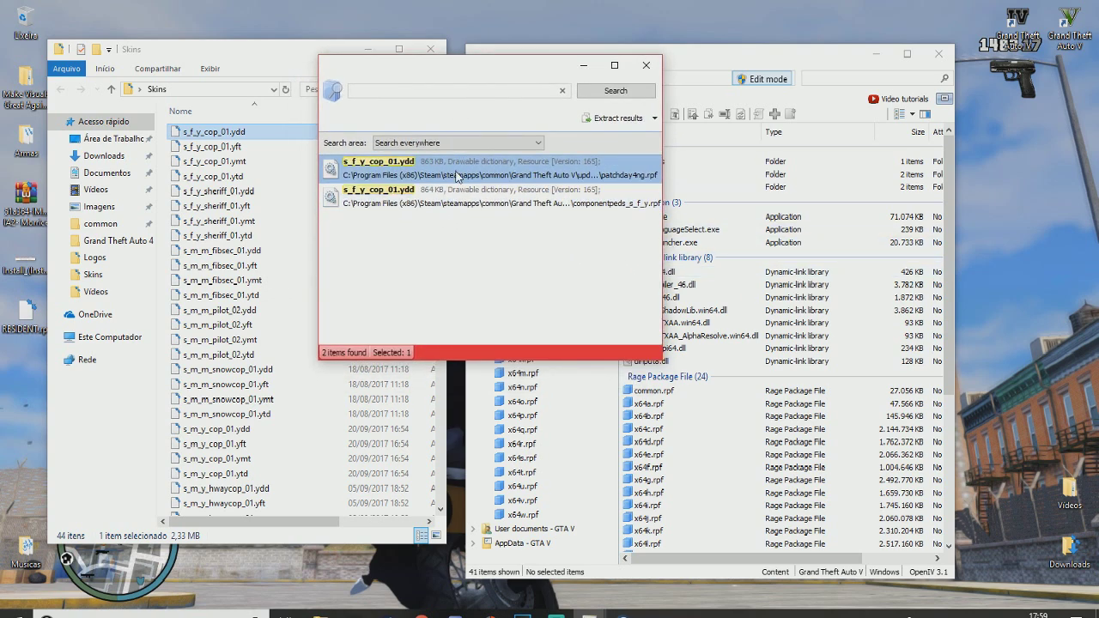
{"action": "double_click", "coordinate": [458, 176]}
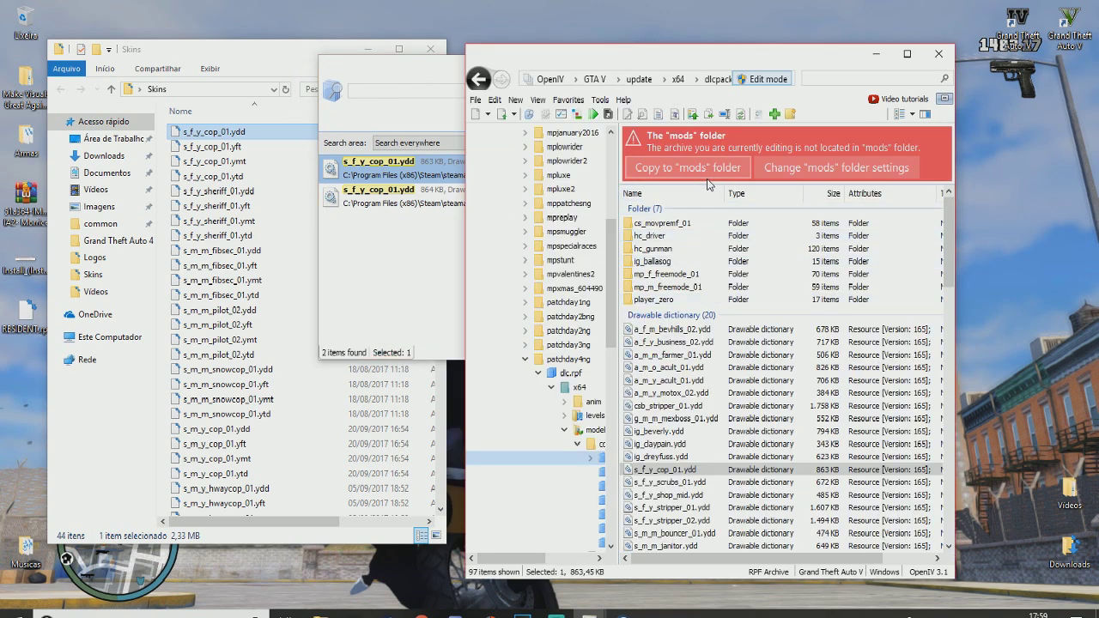
Step: Select the s_f_y_cop_01 .ydd, .yft, .ymt and .ytd files in the Skins folder and try to add them to the open archive
{"action": "left_click", "coordinate": [220, 151], "text": "ctrl"}
{"action": "left_click_drag", "start_coordinate": [194, 159], "coordinate": [675, 472]}
Step: Preview the archive's s_f_y_cop_01.ydd model with uppr_000_r, accs_001_u, hair_000_r and head_000_r displayed, and close the viewer
{"action": "double_click", "coordinate": [676, 472]}
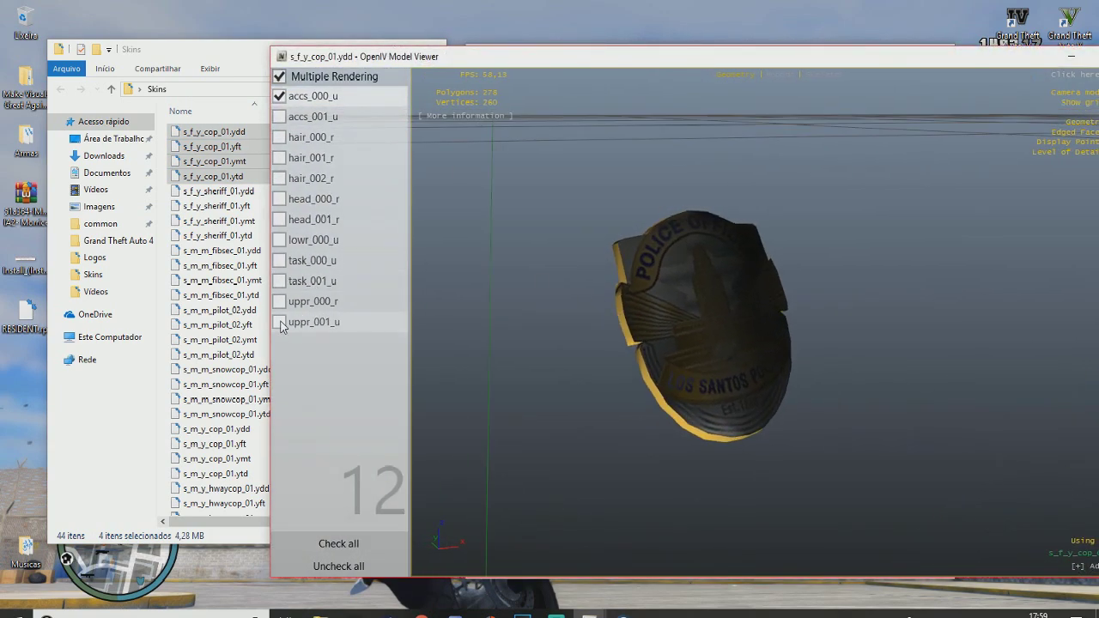
{"action": "left_click", "coordinate": [280, 302]}
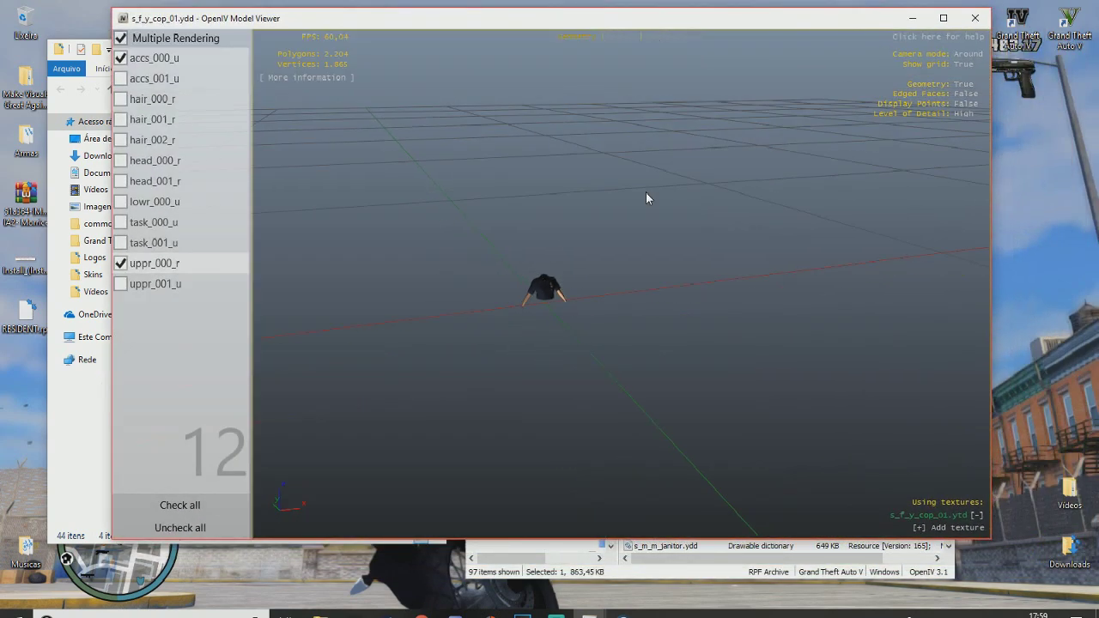
{"action": "left_click", "coordinate": [121, 78]}
{"action": "left_click", "coordinate": [121, 99]}
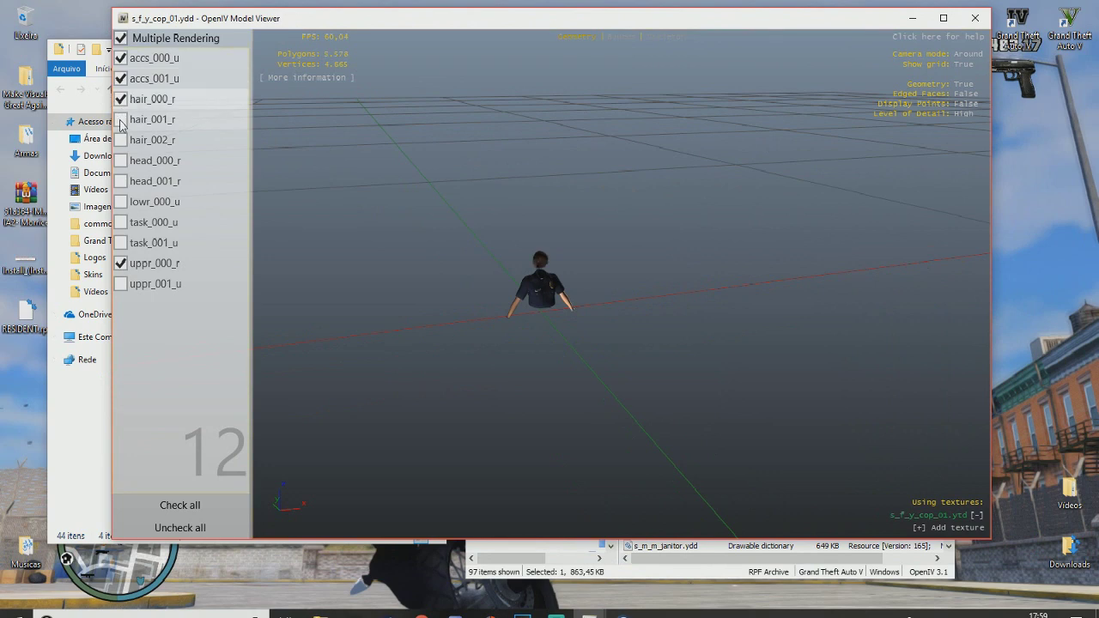
{"action": "left_click", "coordinate": [122, 163]}
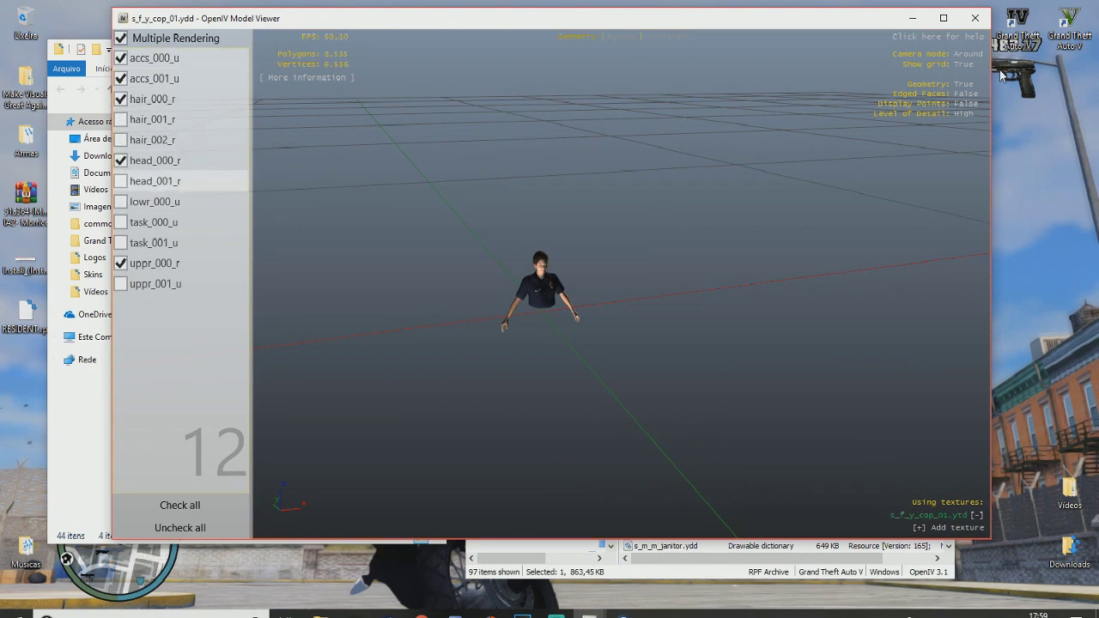
{"action": "left_click", "coordinate": [975, 18]}
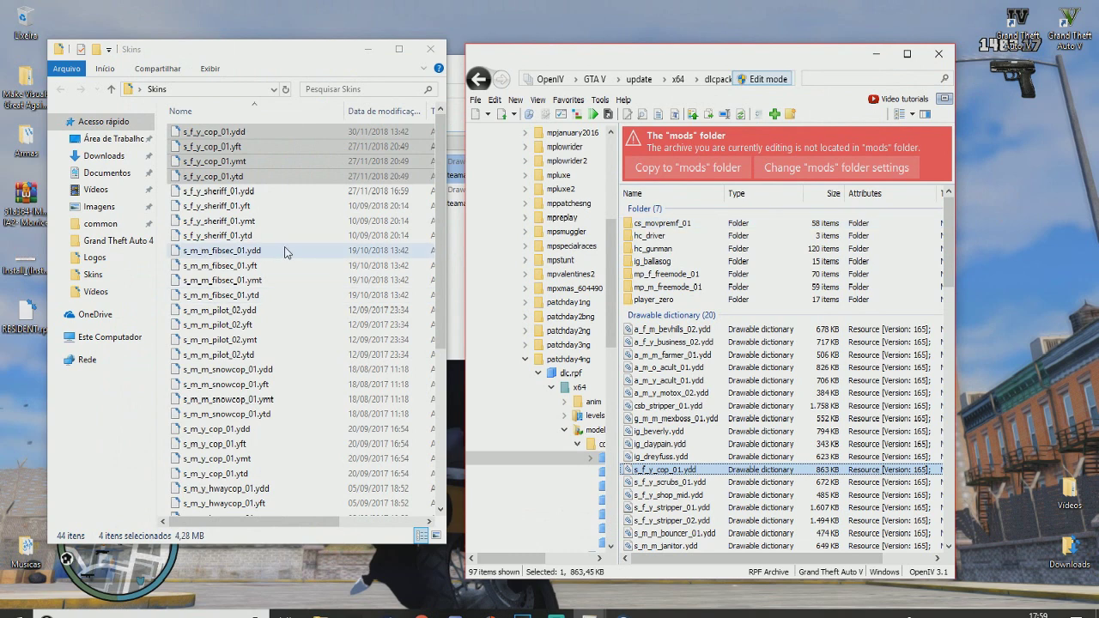
Step: Replace the s_f_y_cop_01 files in the open patchday4ng archive with the Skins folder versions, and preview the new model with all parts displayed
{"action": "left_click_drag", "start_coordinate": [216, 162], "coordinate": [753, 476]}
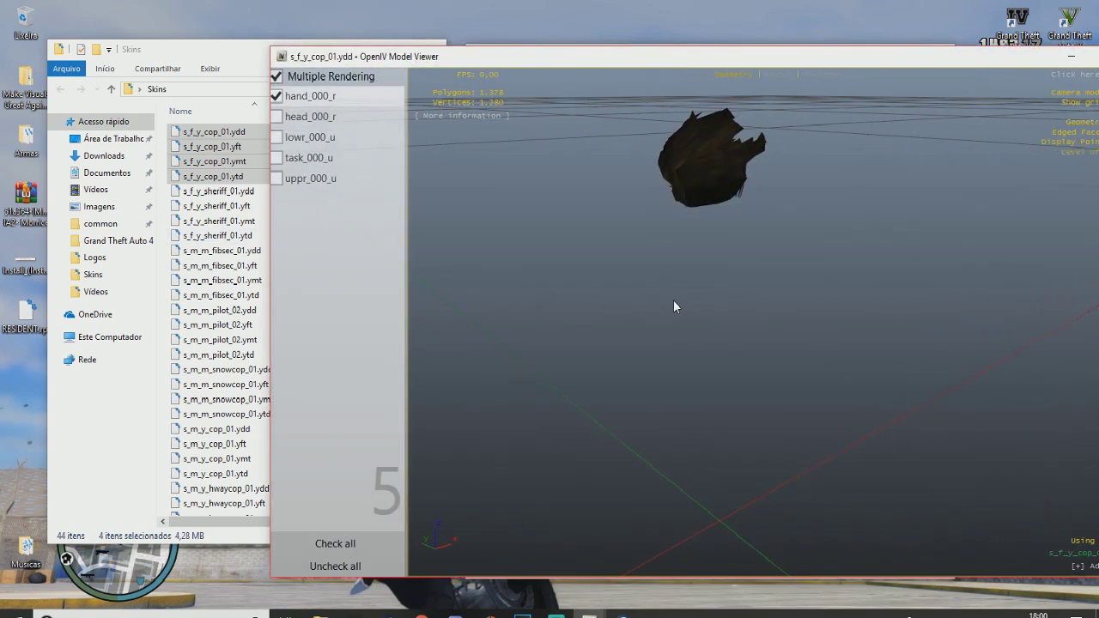
{"action": "left_click", "coordinate": [280, 179]}
{"action": "left_click", "coordinate": [279, 158]}
{"action": "left_click", "coordinate": [279, 137]}
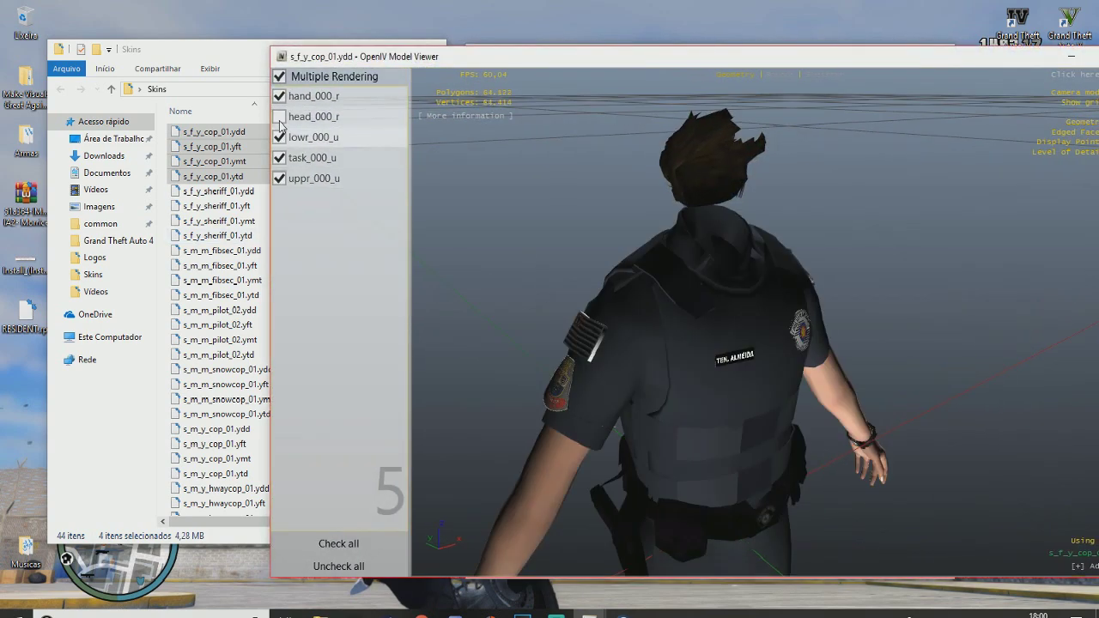
{"action": "left_click", "coordinate": [279, 116]}
{"action": "scroll", "coordinate": [805, 319], "scroll_direction": "down", "scroll_amount": 5}
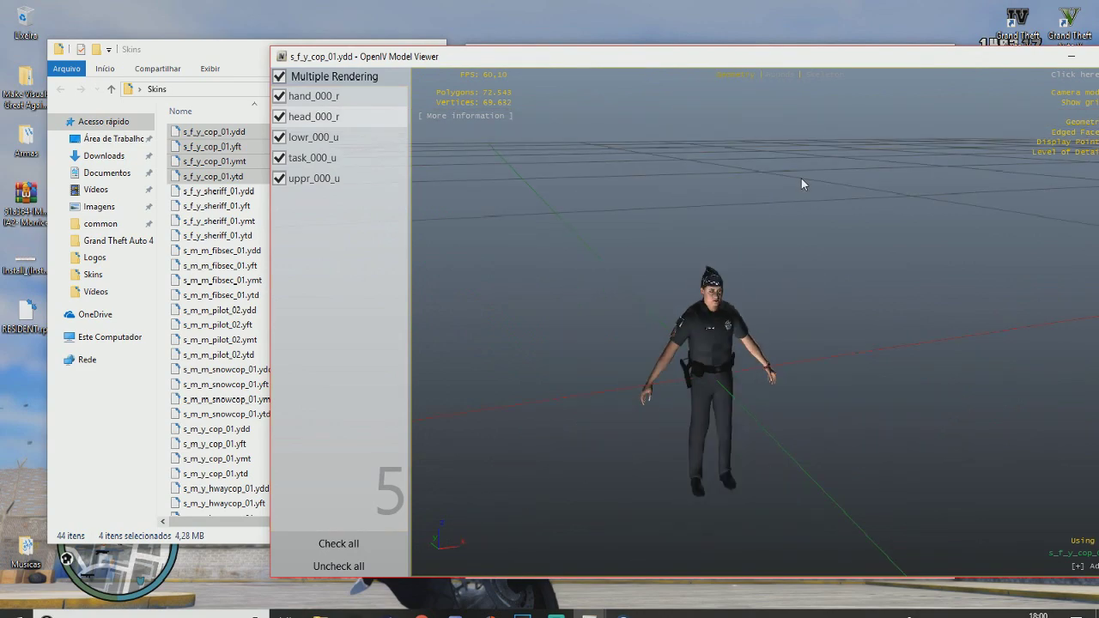
{"action": "left_click_drag", "start_coordinate": [839, 61], "coordinate": [568, 61]}
{"action": "left_click", "coordinate": [860, 61]}
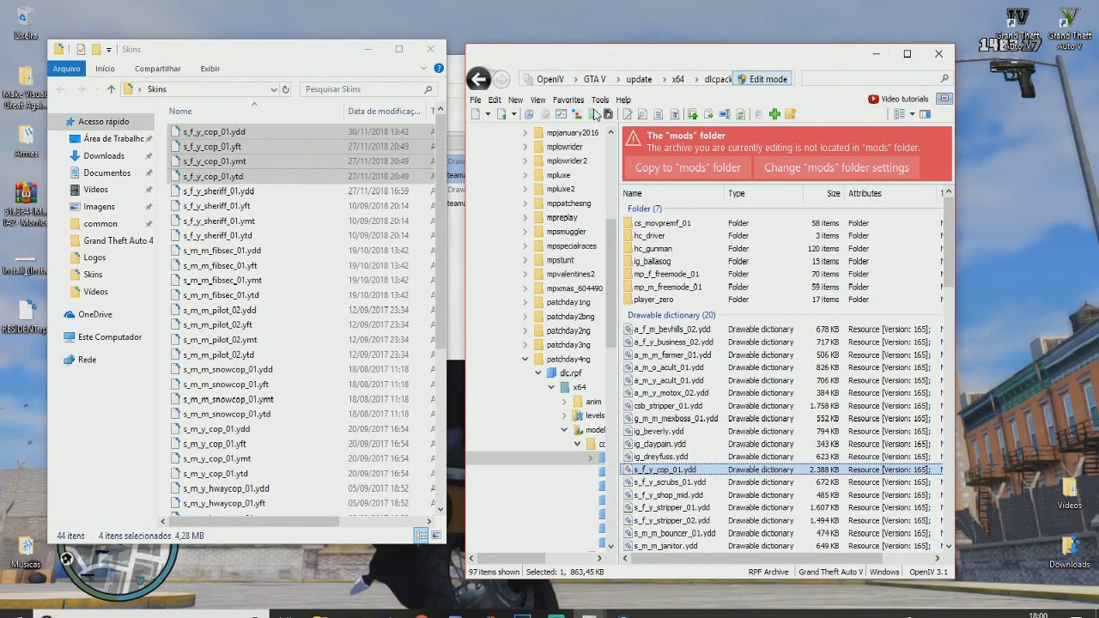
Step: Open the archive location of the s_f_y_cop_01.ydd search result found under componentpeds_s_f_y.rpf
{"action": "left_click", "coordinate": [577, 114]}
{"action": "left_click", "coordinate": [439, 194]}
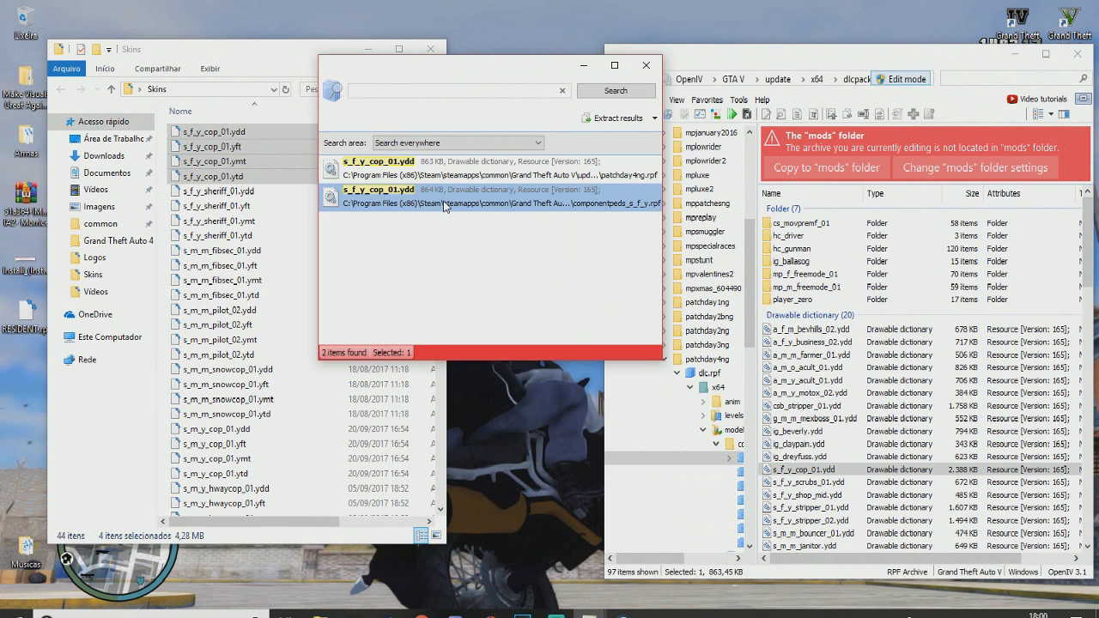
{"action": "left_click", "coordinate": [448, 174]}
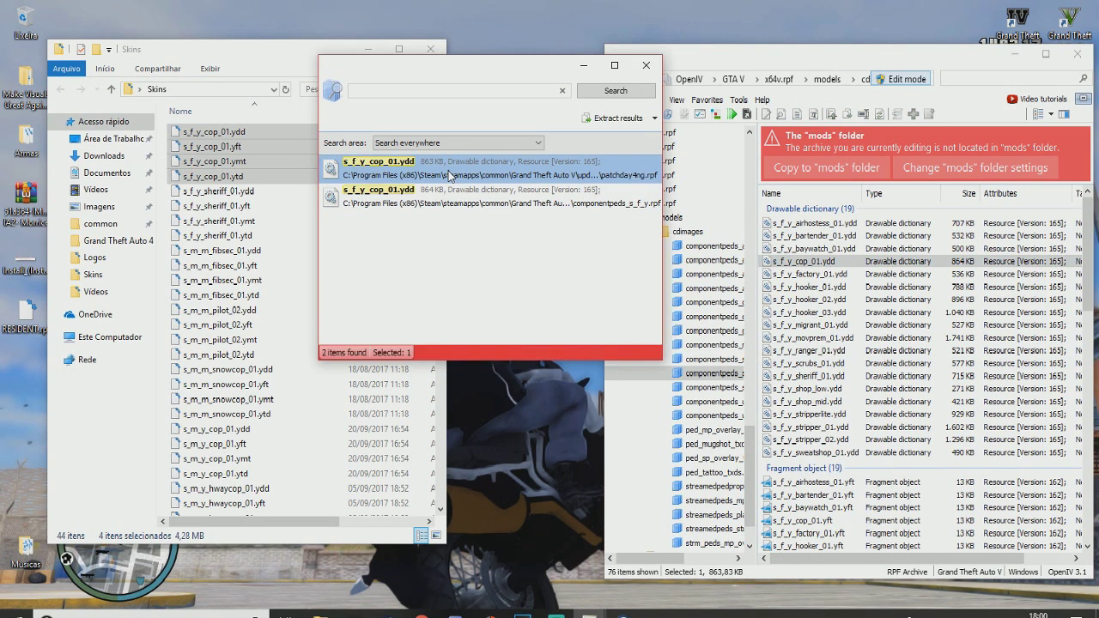
{"action": "left_click_drag", "start_coordinate": [466, 199], "coordinate": [557, 273]}
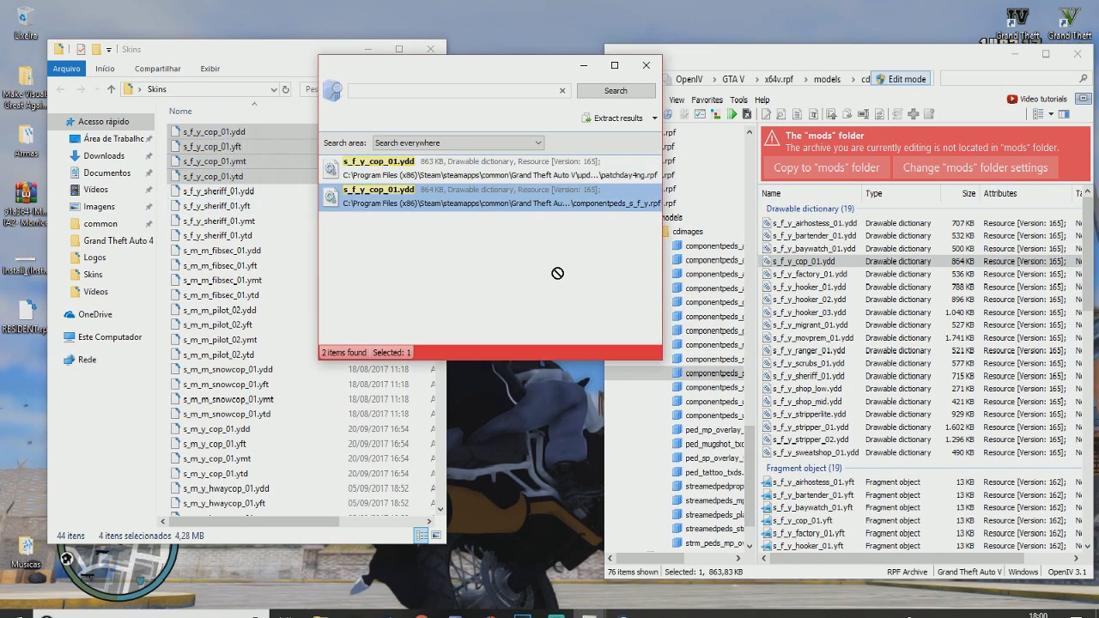
{"action": "left_click_drag", "start_coordinate": [814, 275], "coordinate": [224, 168]}
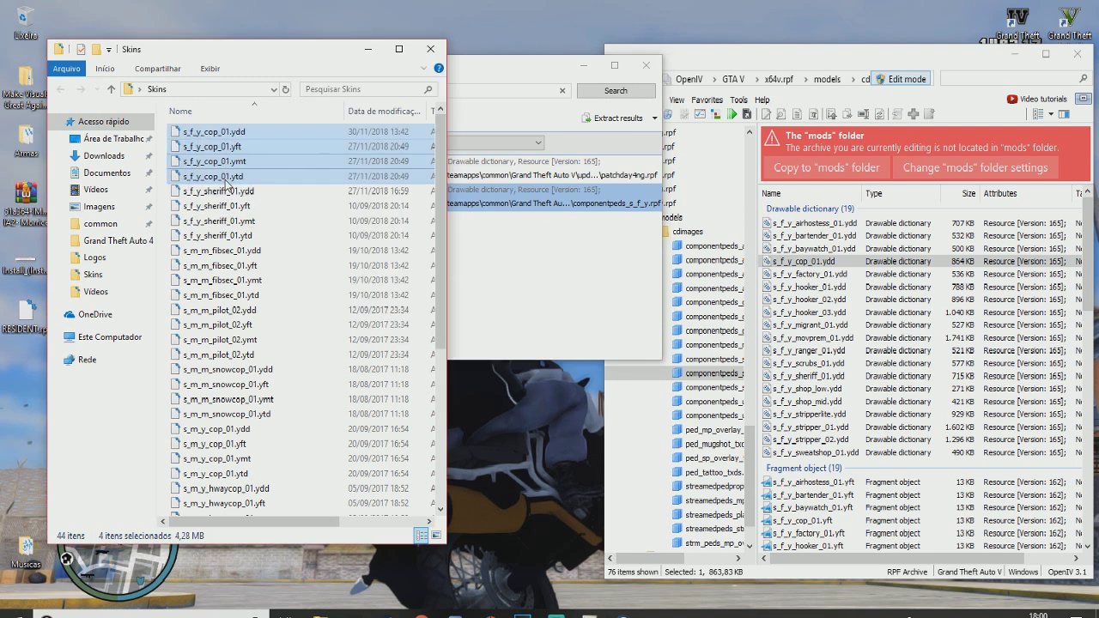
Step: Enable edit mode for componentpeds_s_f_y.rpf and add the four s_f_y_cop_01 files from the Skins folder to it
{"action": "left_click_drag", "start_coordinate": [528, 71], "coordinate": [463, 36]}
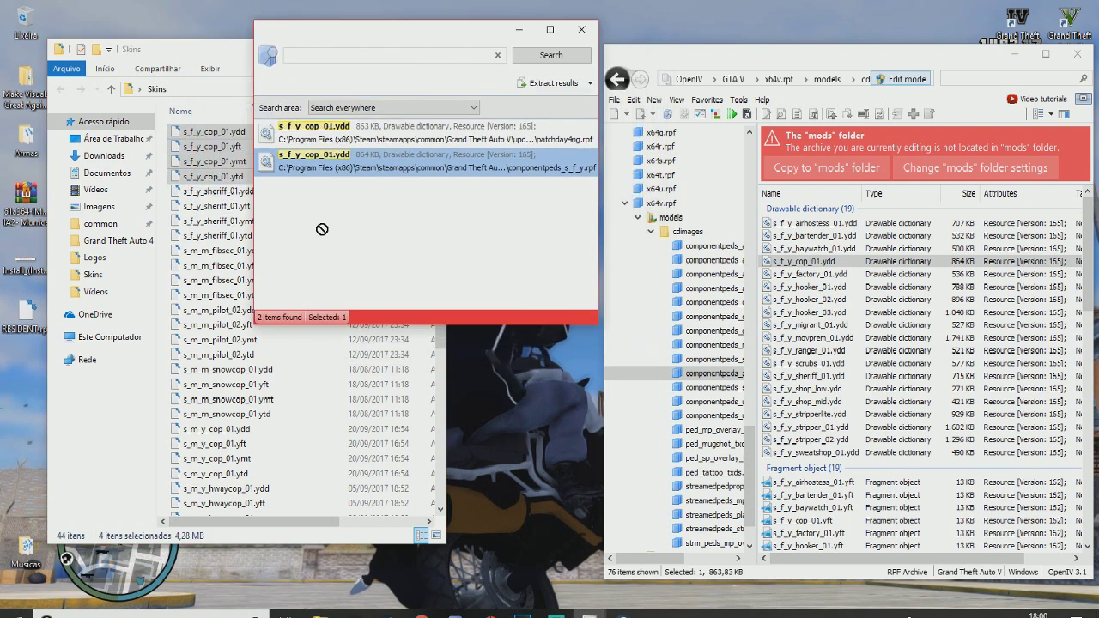
{"action": "left_click_drag", "start_coordinate": [245, 171], "coordinate": [842, 126]}
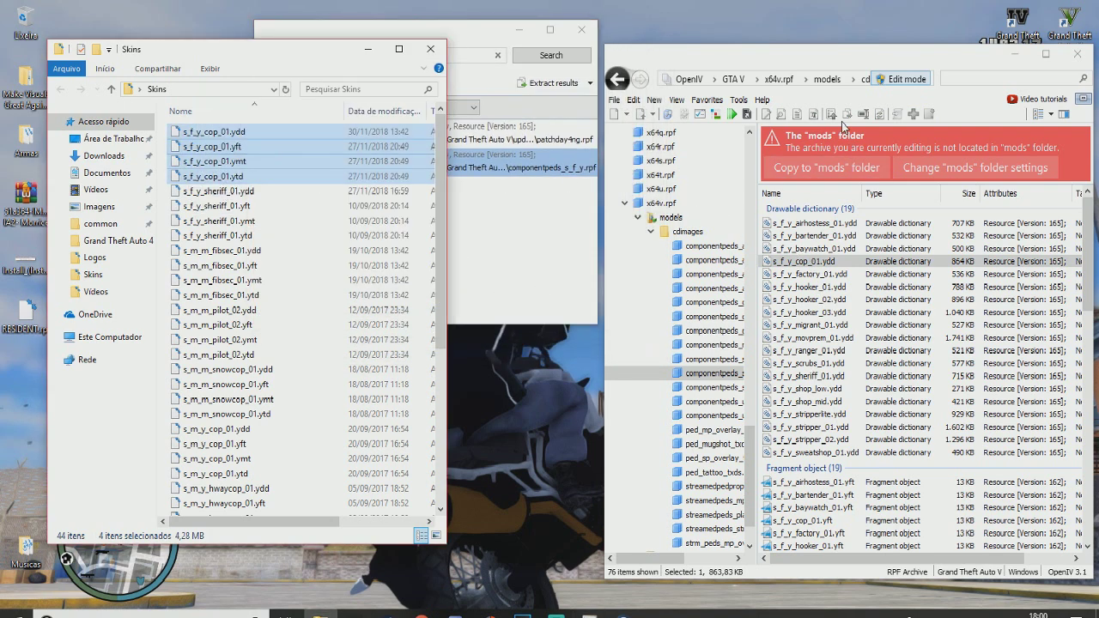
{"action": "left_click", "coordinate": [908, 80]}
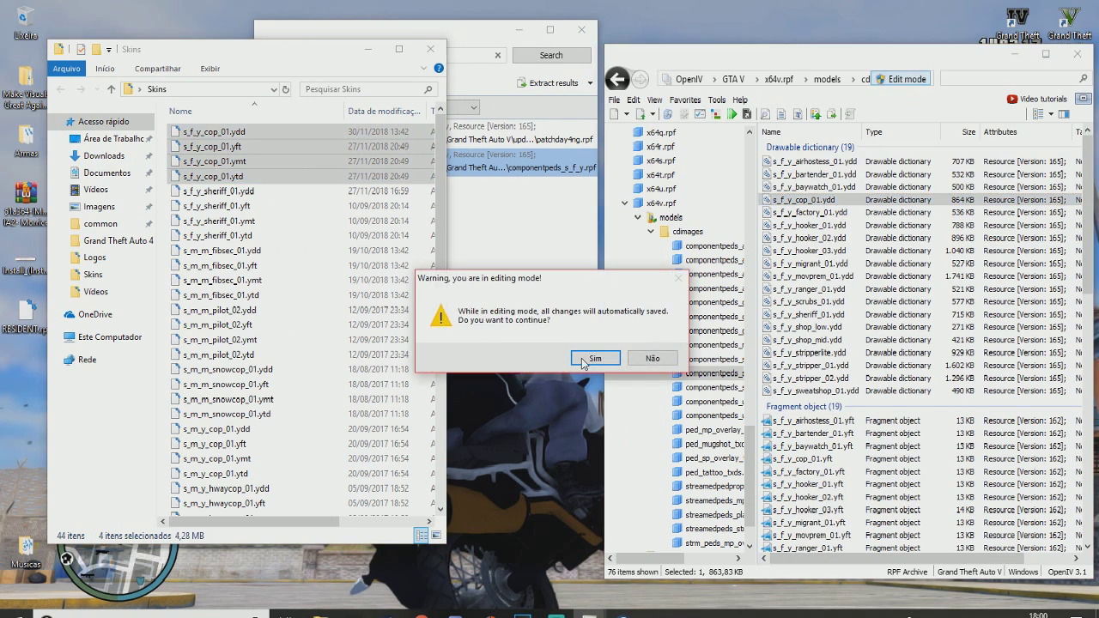
{"action": "left_click", "coordinate": [581, 361]}
{"action": "left_click_drag", "start_coordinate": [247, 160], "coordinate": [881, 346]}
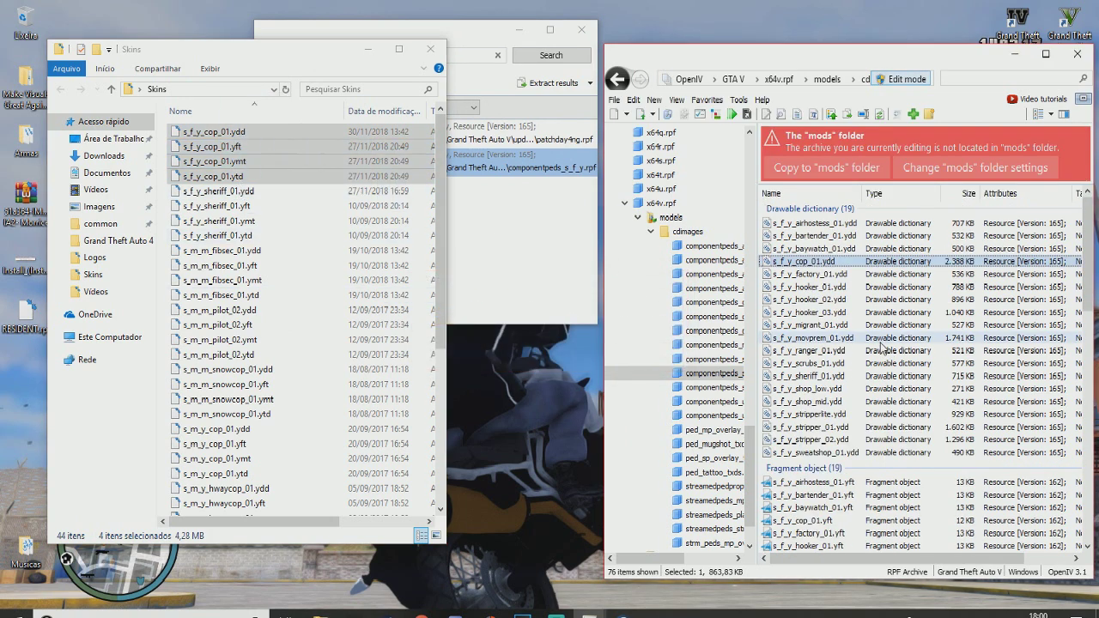
Step: Preview the replaced s_f_y_cop_01.ydd model briefly, and delete the four s_f_y_cop_01 files from the Skins folder
{"action": "double_click", "coordinate": [912, 260]}
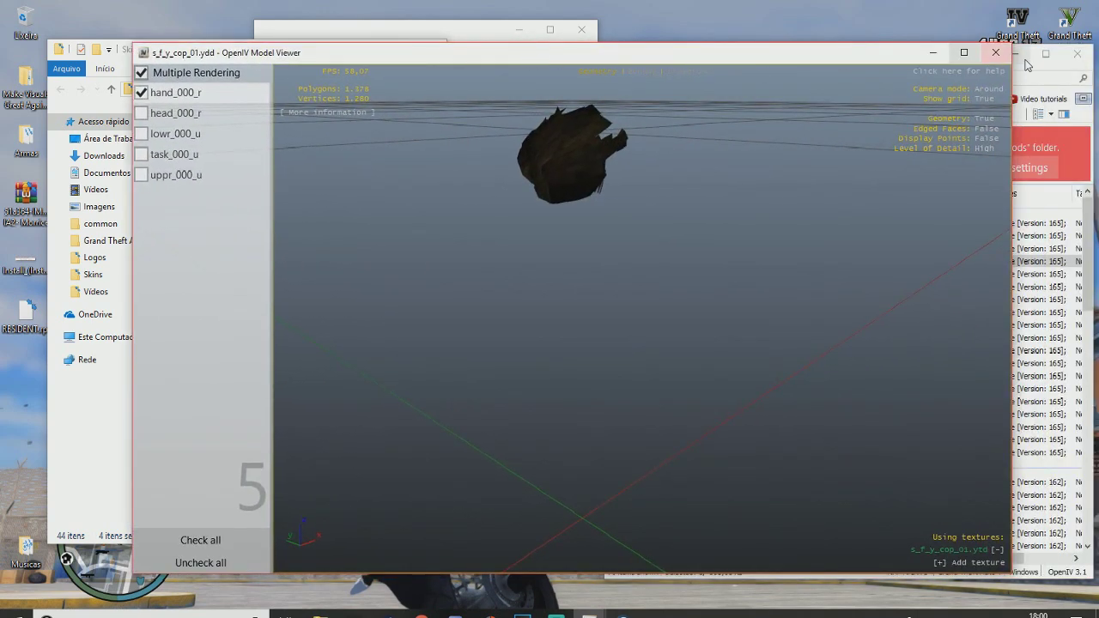
{"action": "left_click", "coordinate": [991, 48]}
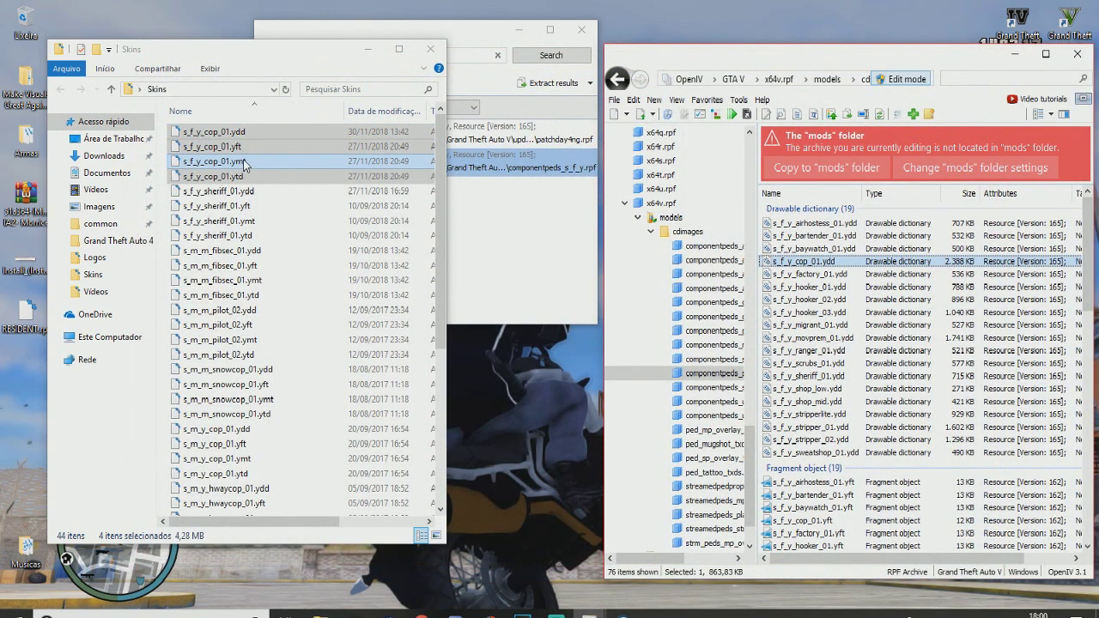
{"action": "right_click", "coordinate": [244, 160]}
{"action": "left_click", "coordinate": [280, 380]}
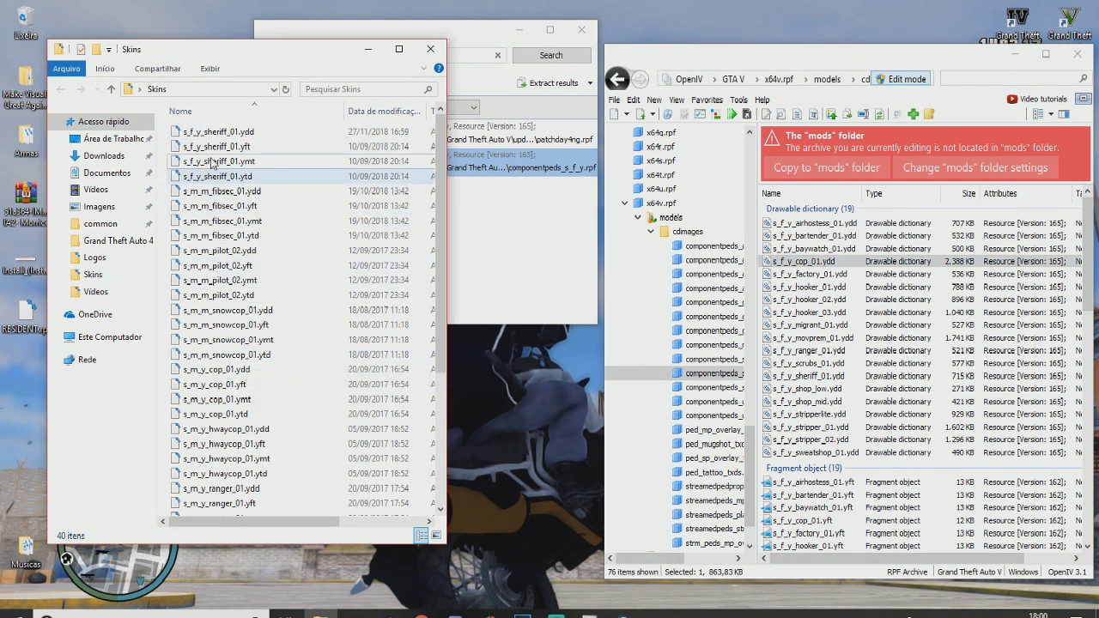
Step: Search everywhere for s_f_y_sheriff_01.ydd using the name copied from the Skins folder, and open the patchday6ng.rpf result's archive location
{"action": "left_click", "coordinate": [224, 137]}
{"action": "left_click", "coordinate": [228, 133]}
{"action": "key", "text": "ctrl+c"}
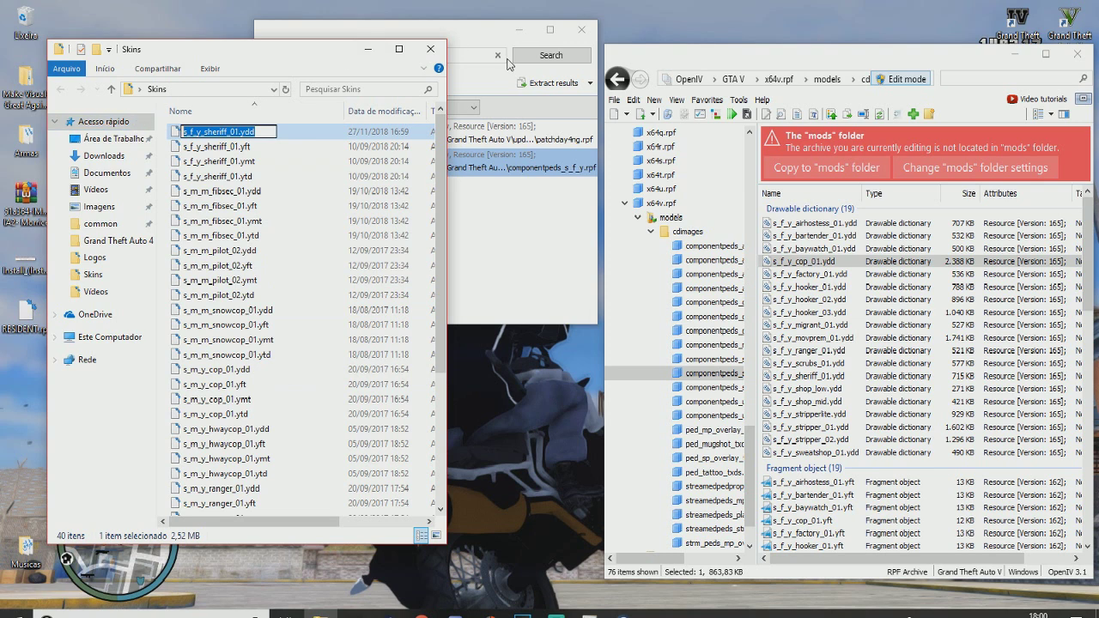
{"action": "key", "text": "Return"}
{"action": "left_click", "coordinate": [478, 56]}
{"action": "key", "text": "ctrl+v"}
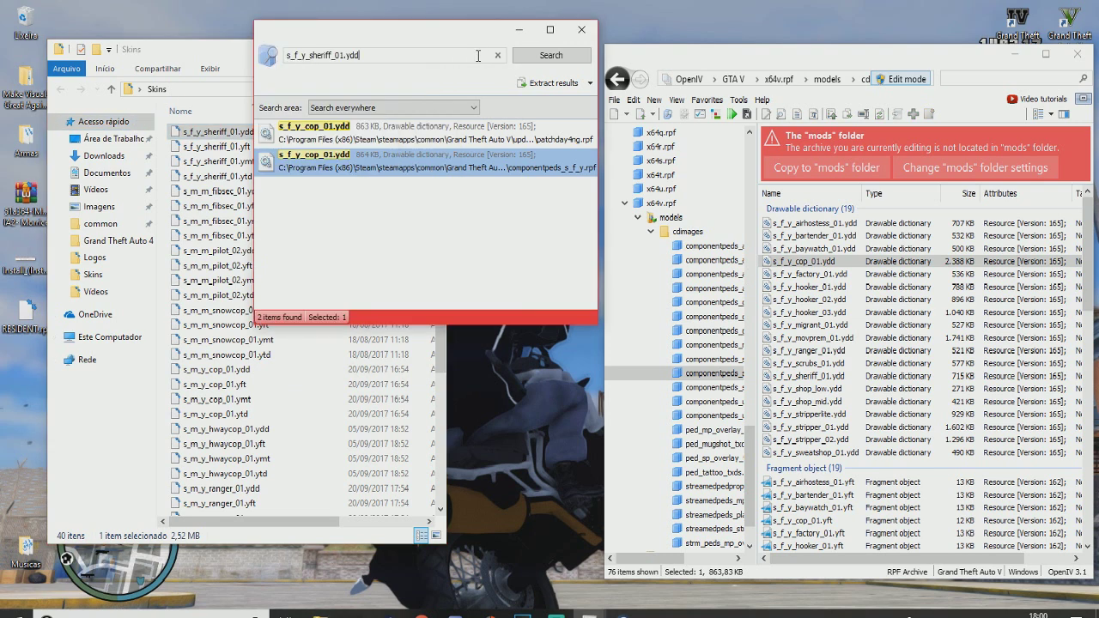
{"action": "left_click", "coordinate": [551, 55]}
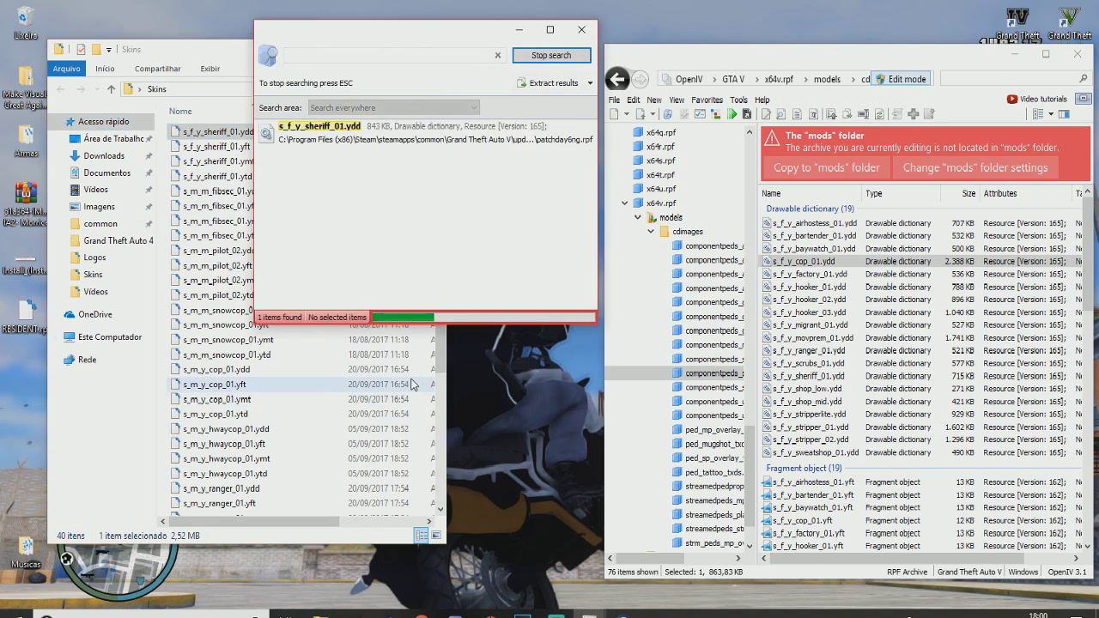
{"action": "double_click", "coordinate": [382, 142]}
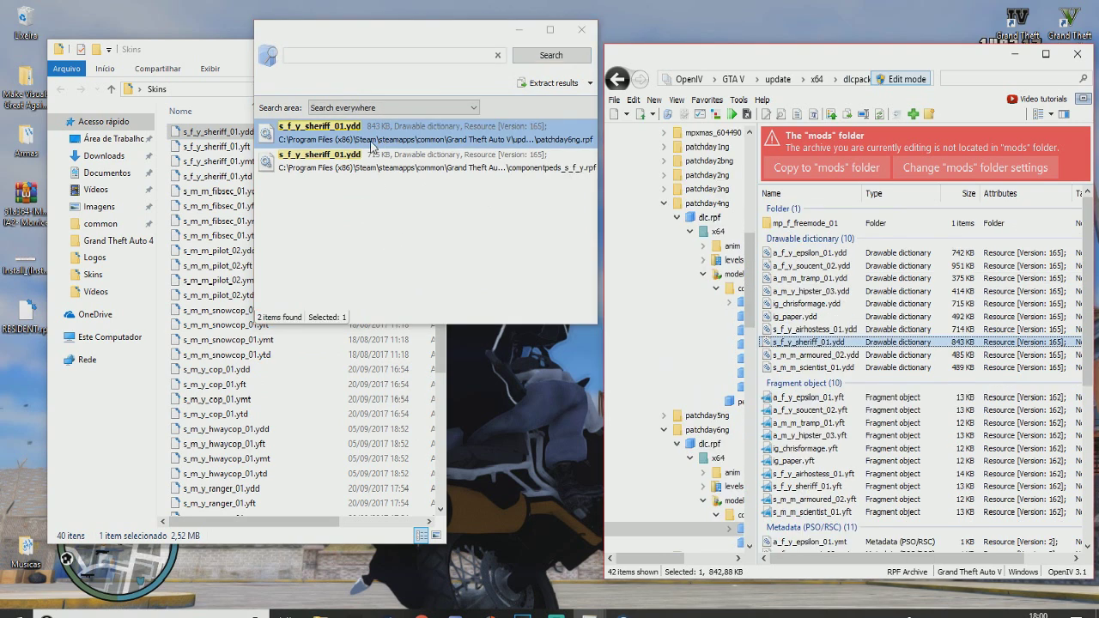
Step: Add the s_f_y_sheriff_01 .ydd, .yft, .ymt and .ytd files from the Skins folder to the open patchday6ng archive
{"action": "left_click", "coordinate": [209, 154], "text": "shift"}
{"action": "left_click", "coordinate": [214, 176], "text": "shift"}
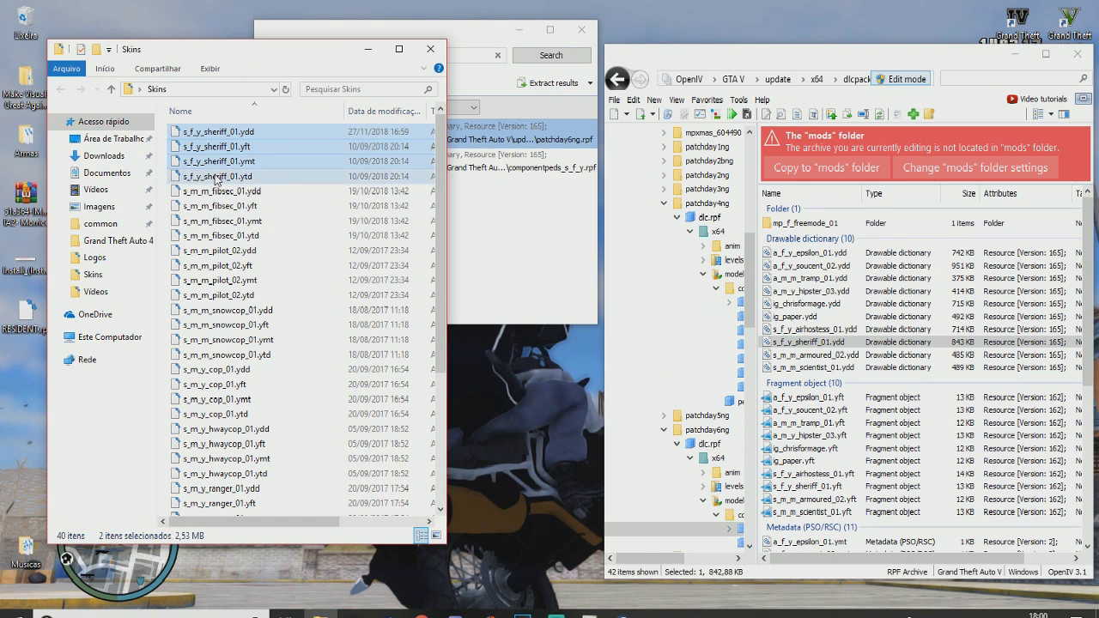
{"action": "left_click_drag", "start_coordinate": [212, 156], "coordinate": [915, 316]}
Step: Preview the s_f_y_sheriff_01.ydd model from the front with uppr_000_u, task_000_u, lowr_000_u and head_000_r displayed, and close the viewer
{"action": "left_click", "coordinate": [828, 343]}
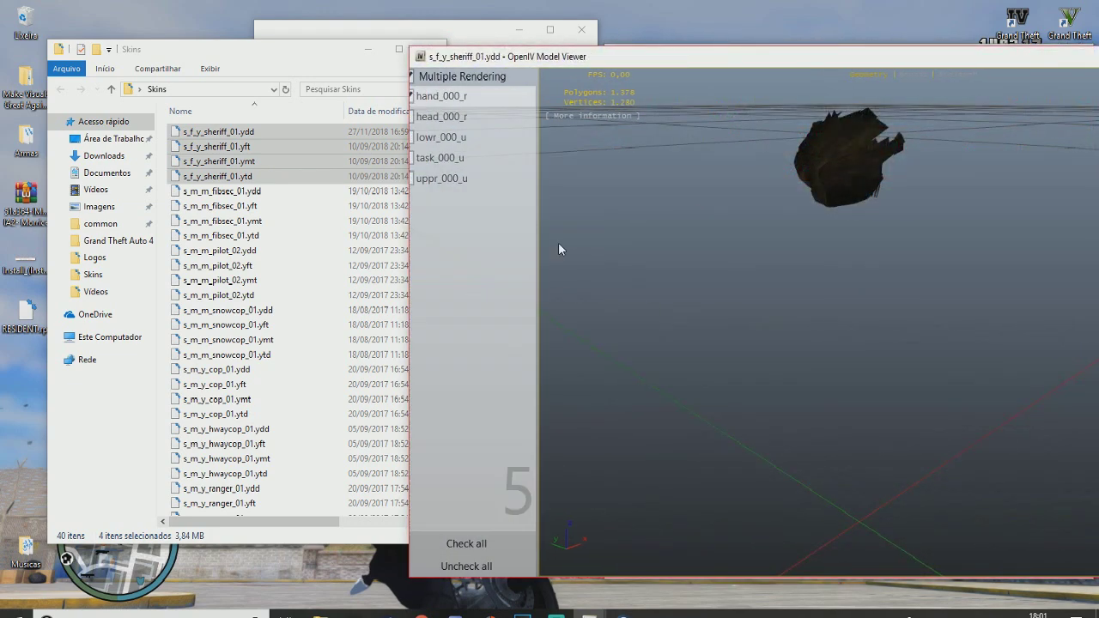
{"action": "left_click", "coordinate": [418, 77]}
{"action": "left_click", "coordinate": [418, 178]}
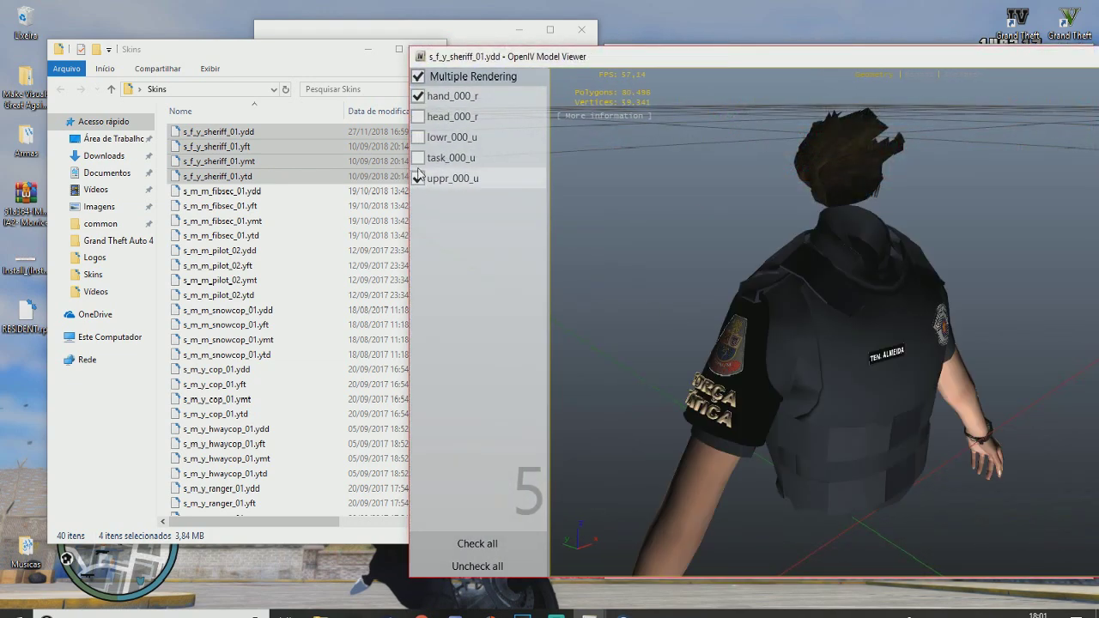
{"action": "left_click", "coordinate": [418, 157]}
{"action": "left_click", "coordinate": [418, 136]}
{"action": "left_click", "coordinate": [418, 116]}
{"action": "left_click_drag", "start_coordinate": [697, 378], "coordinate": [752, 127]}
{"action": "left_click_drag", "start_coordinate": [826, 65], "coordinate": [422, 58]}
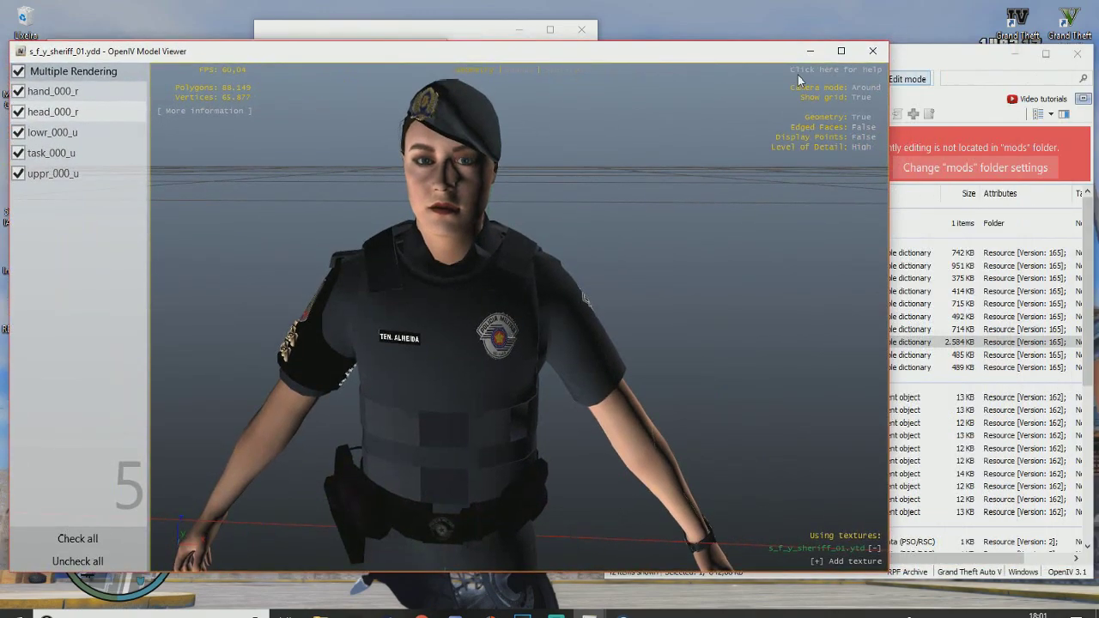
{"action": "left_click", "coordinate": [872, 50]}
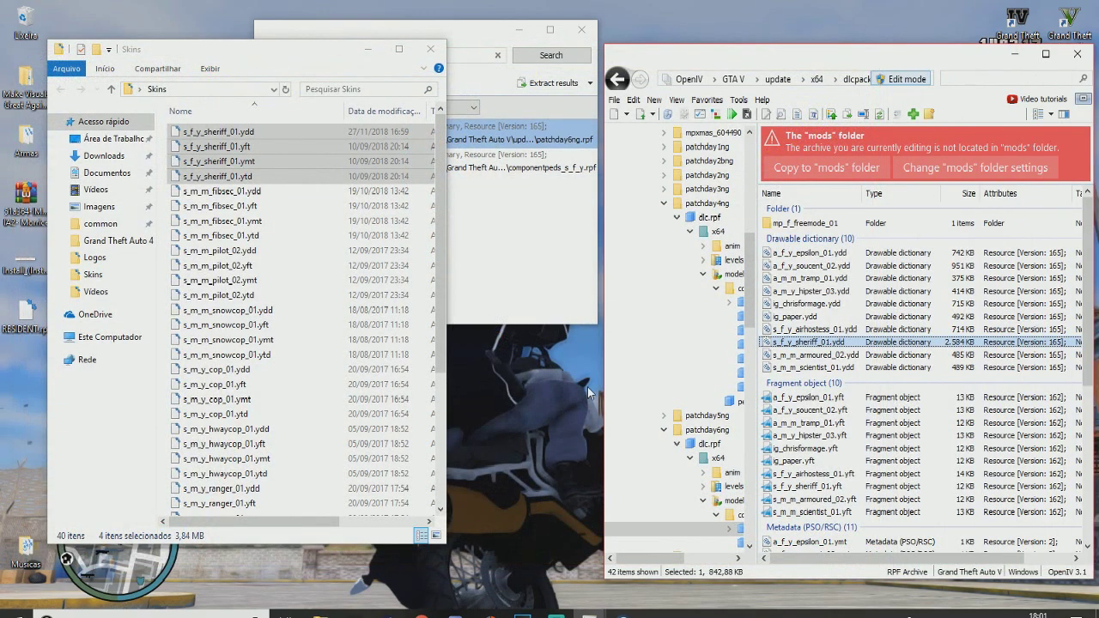
Step: Open the s_f_y_sheriff_01.ydd result's location in componentpeds_s_f_y.rpf and add the four sheriff files from the Skins folder
{"action": "left_click", "coordinate": [482, 171]}
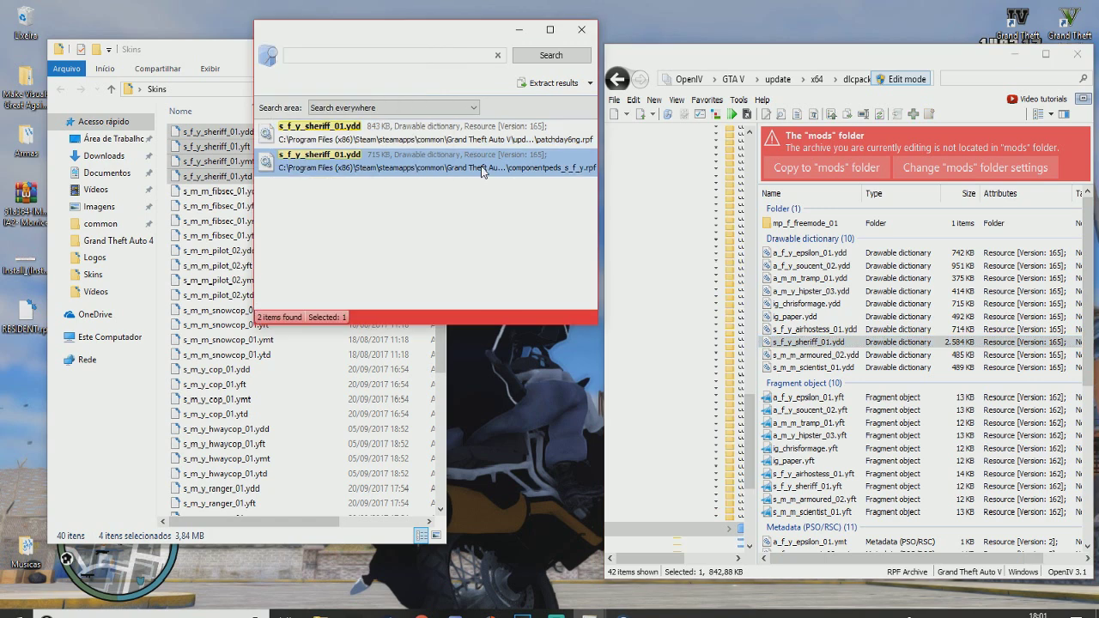
{"action": "double_click", "coordinate": [482, 172]}
{"action": "left_click_drag", "start_coordinate": [209, 163], "coordinate": [884, 393]}
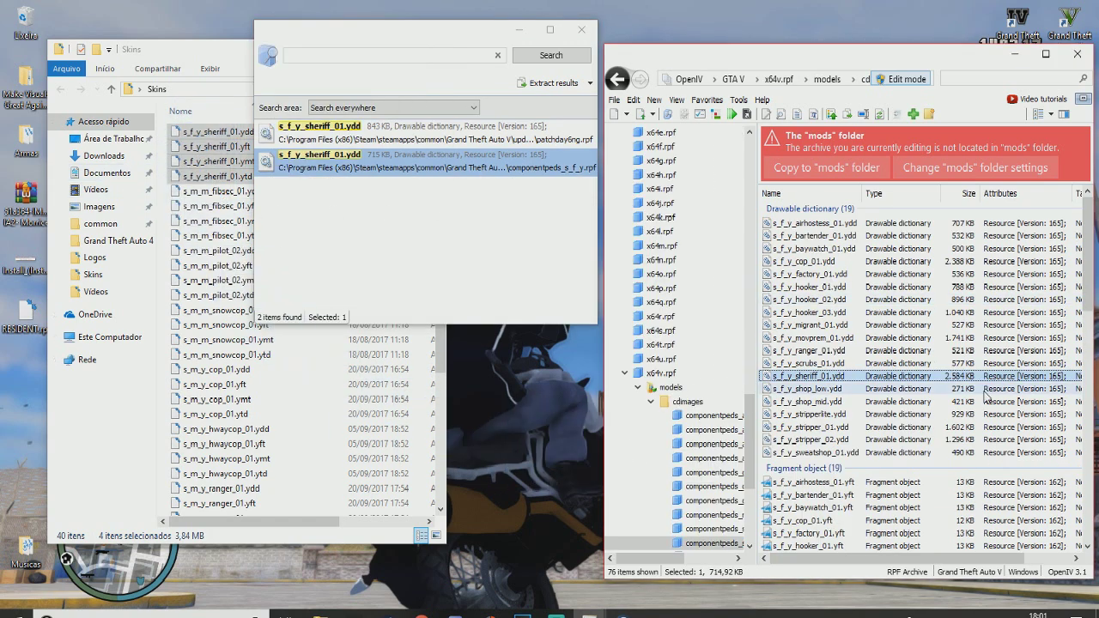
Step: Delete the four s_f_y_sheriff_01 files from the Skins folder
{"action": "left_click", "coordinate": [199, 165]}
{"action": "right_click", "coordinate": [199, 166]}
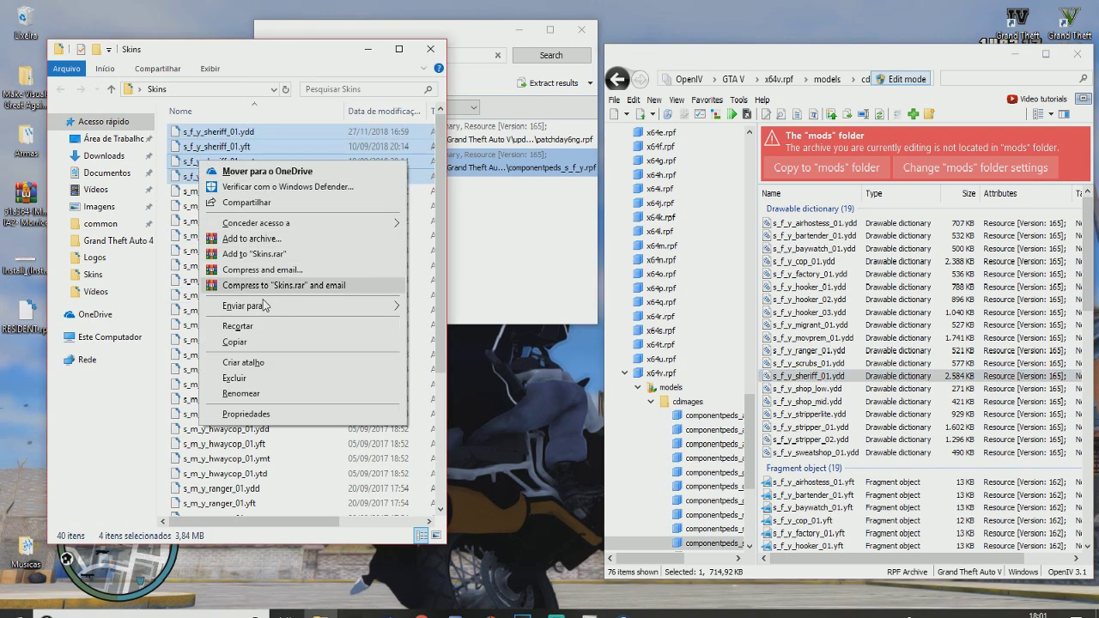
{"action": "left_click", "coordinate": [249, 372]}
Step: Replace the search term with the s_m_m_fibsec_01.ydd file name copied from the Skins folder, and search everywhere for it
{"action": "left_click", "coordinate": [258, 133]}
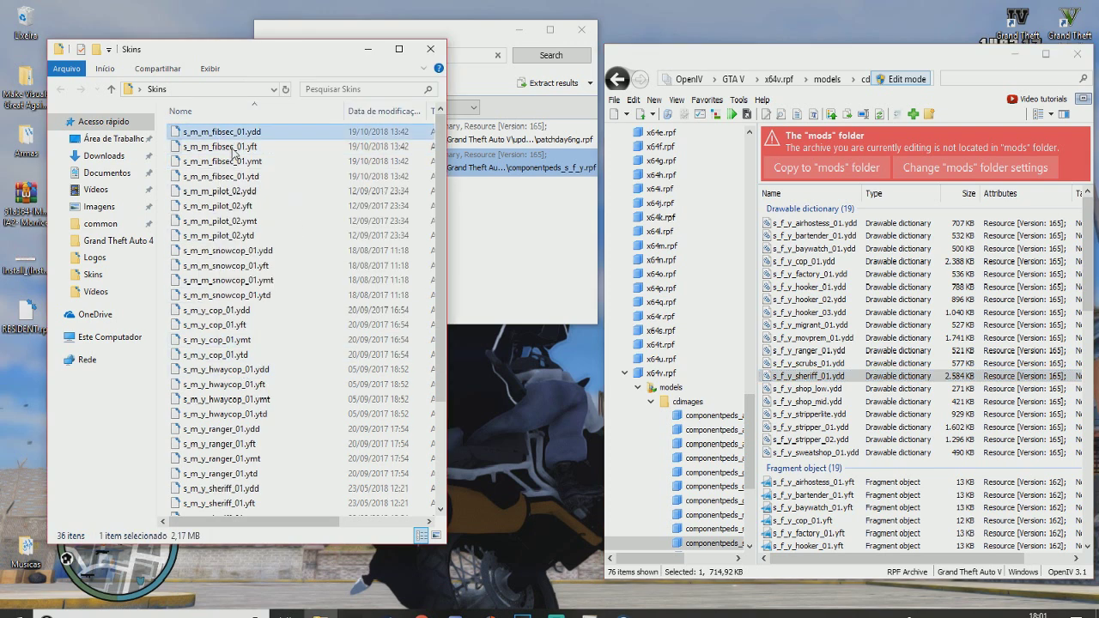
{"action": "key", "text": "F2"}
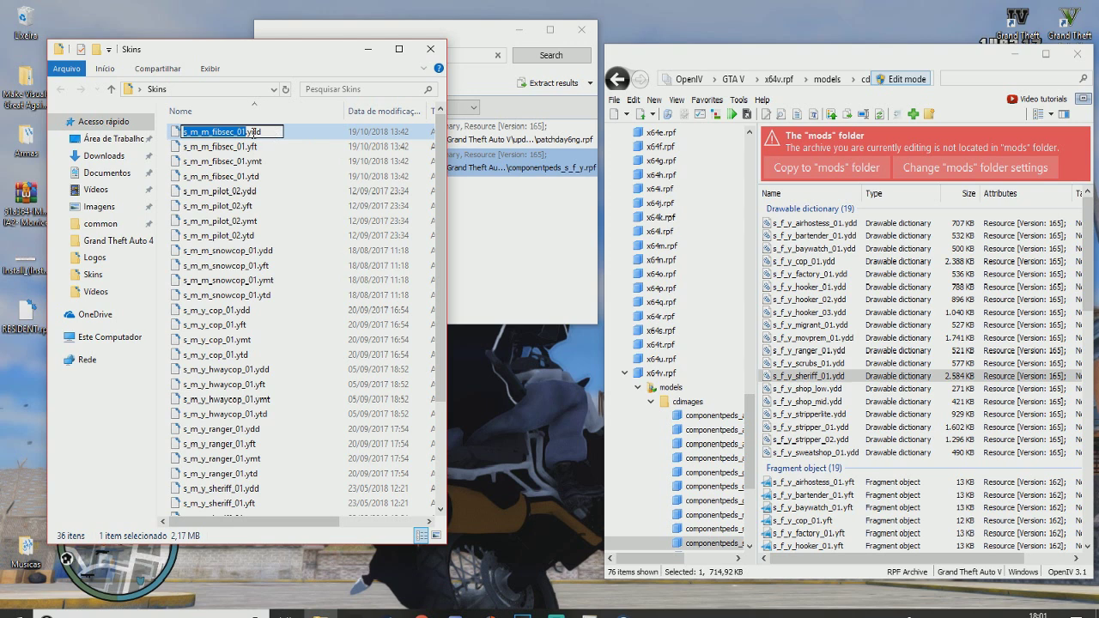
{"action": "key", "text": "Return"}
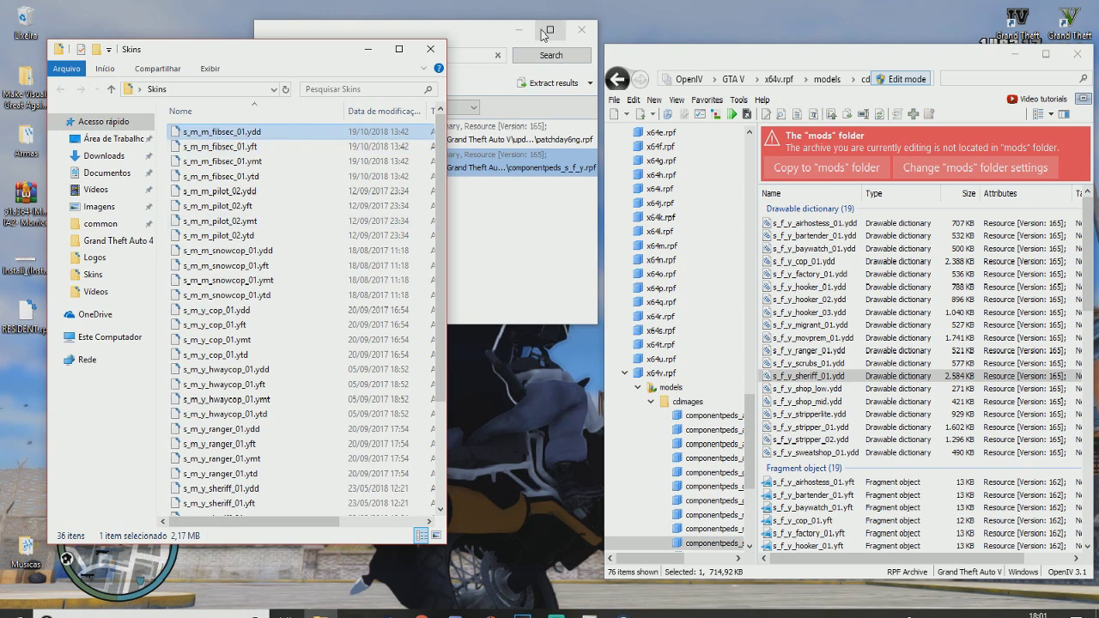
{"action": "left_click_drag", "start_coordinate": [481, 38], "coordinate": [670, 35]}
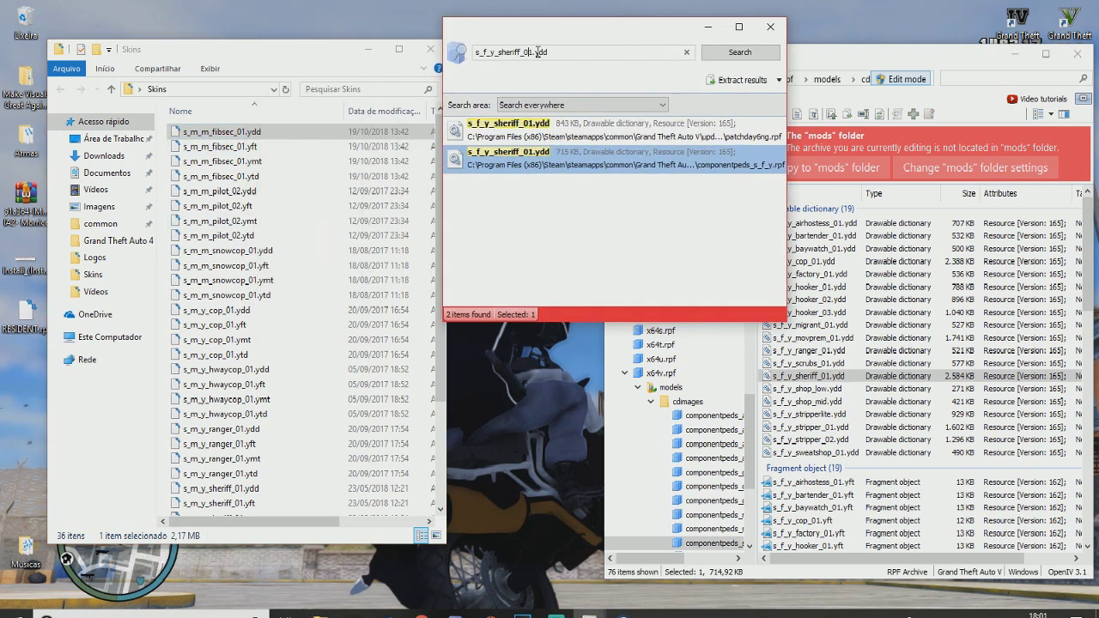
{"action": "left_click_drag", "start_coordinate": [533, 51], "coordinate": [359, 59]}
{"action": "key", "text": "BackSpace"}
{"action": "left_click", "coordinate": [234, 134]}
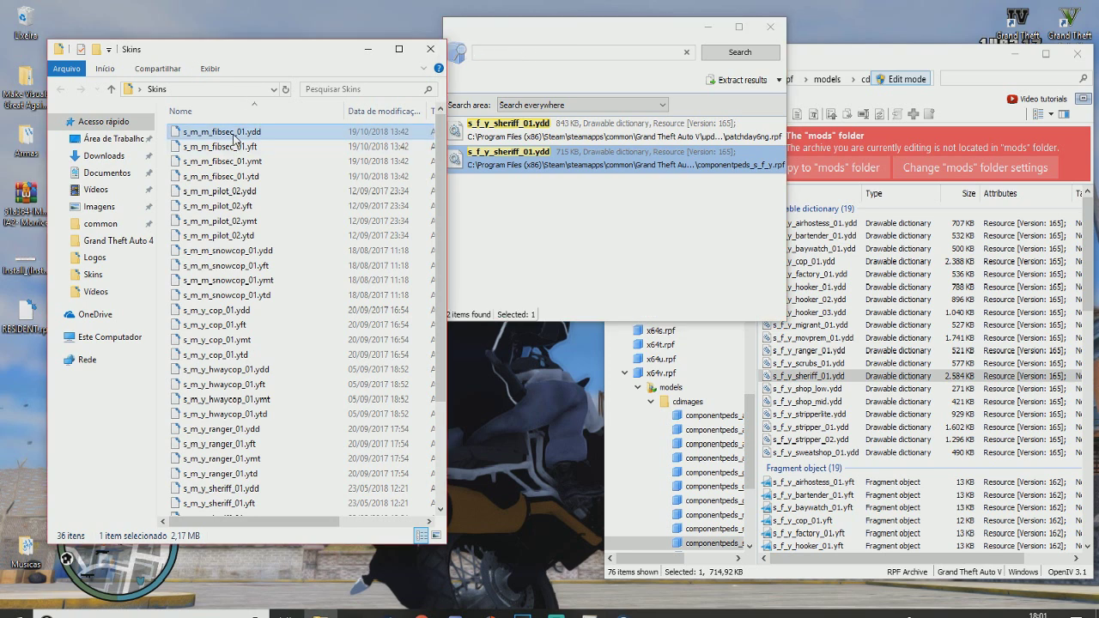
{"action": "left_click", "coordinate": [234, 135]}
{"action": "key", "text": "ctrl+c"}
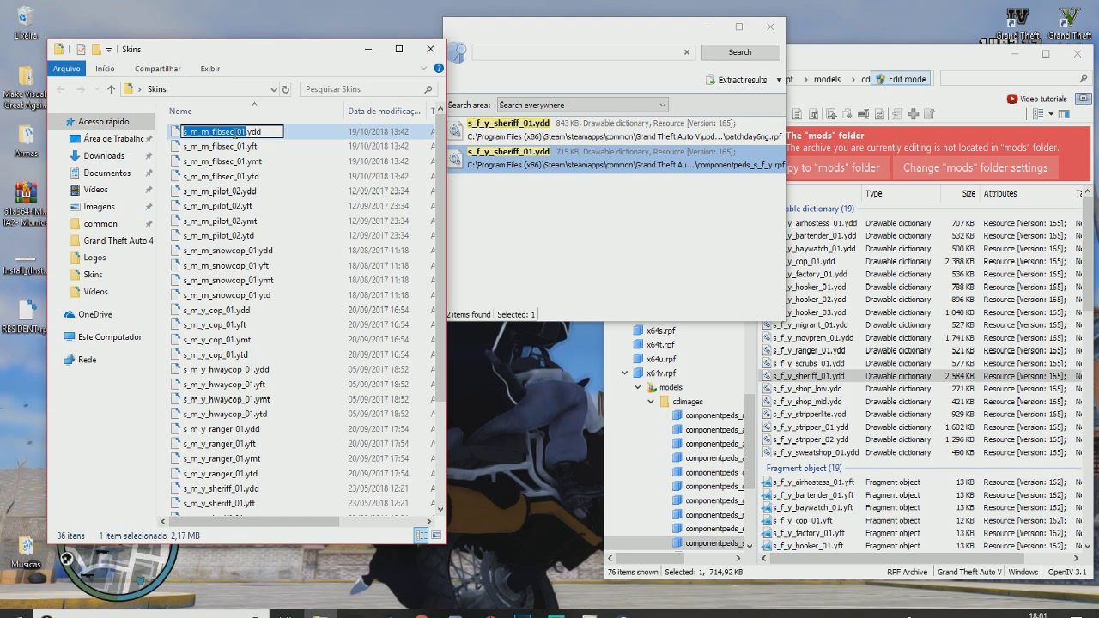
{"action": "left_click", "coordinate": [503, 51]}
{"action": "key", "text": "ctrl+v"}
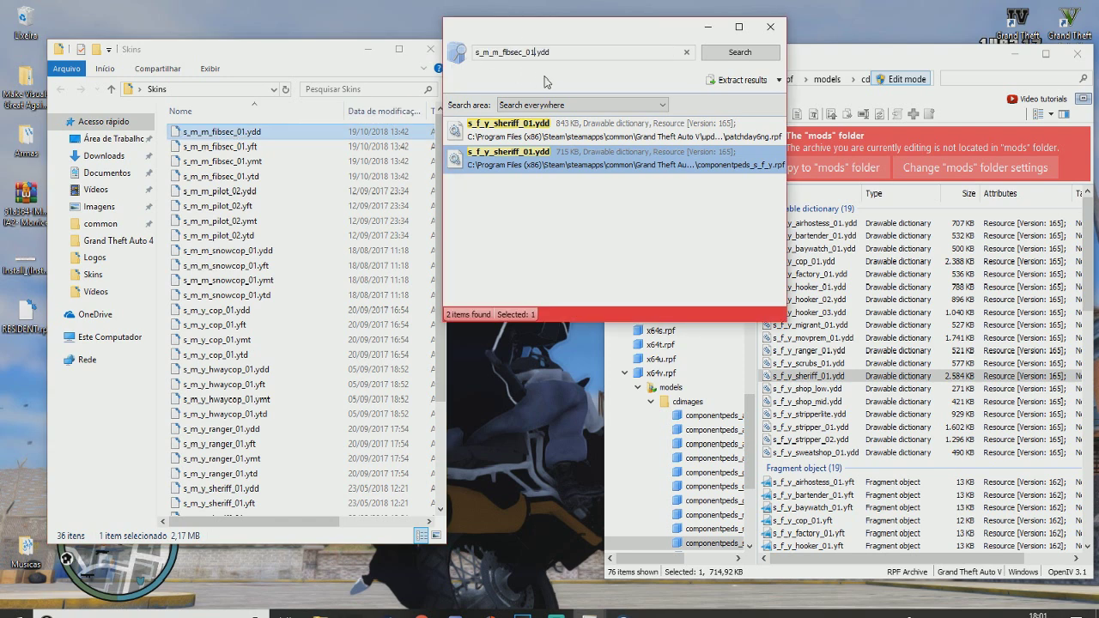
{"action": "left_click", "coordinate": [740, 52]}
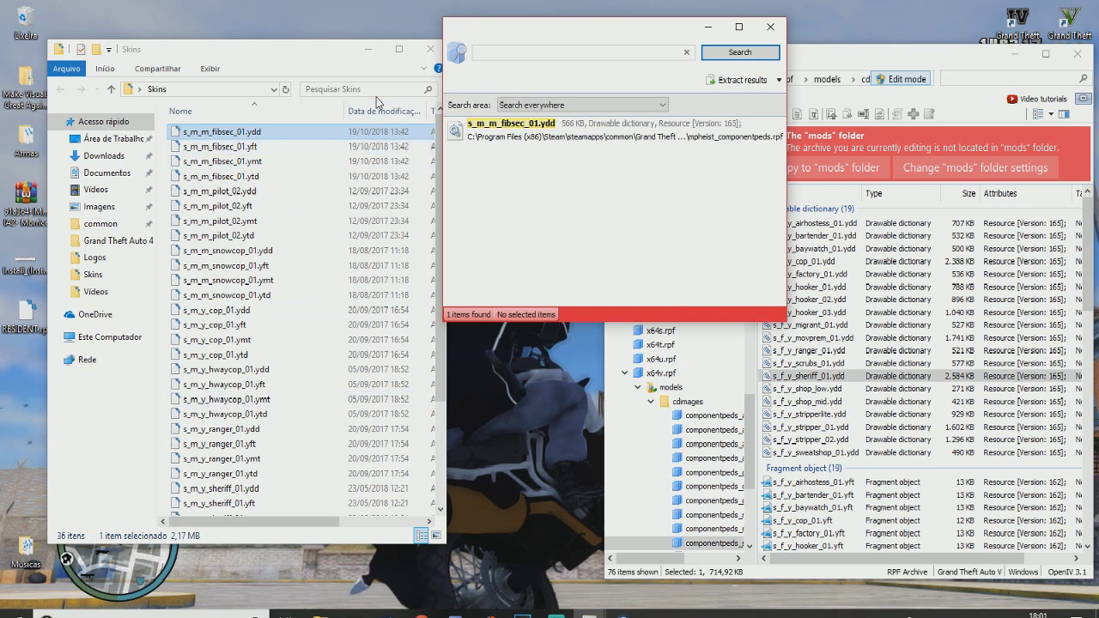
Step: Open the s_m_m_fibsec_01.ydd result's location in mpheist_componentpeds.rpf and add the four s_m_m_fibsec_01 files from the Skins folder
{"action": "left_click", "coordinate": [556, 135]}
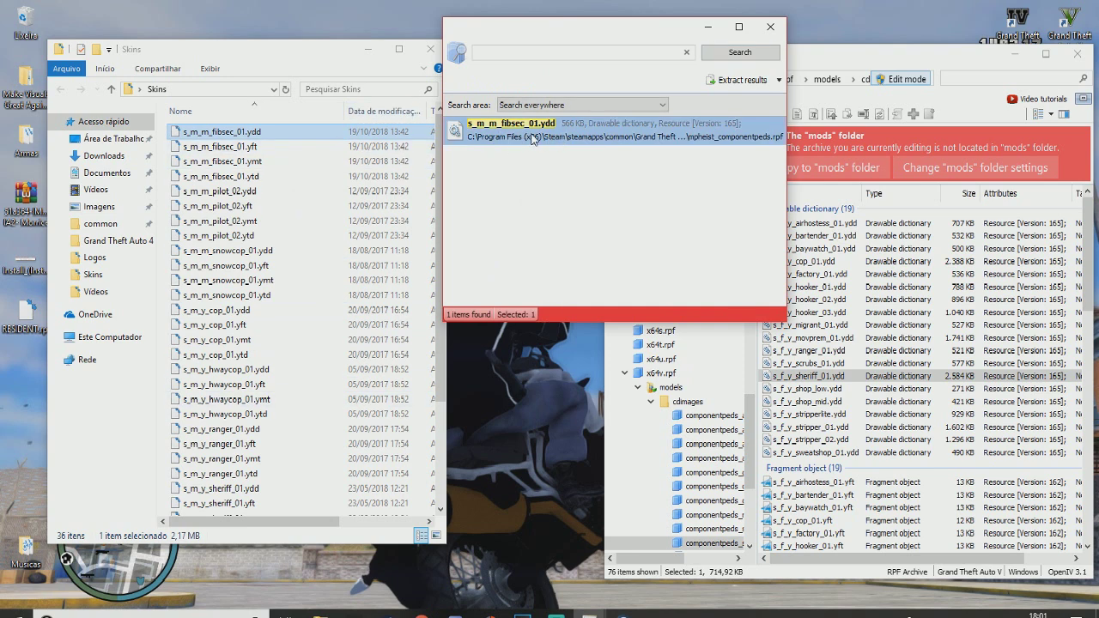
{"action": "double_click", "coordinate": [572, 135]}
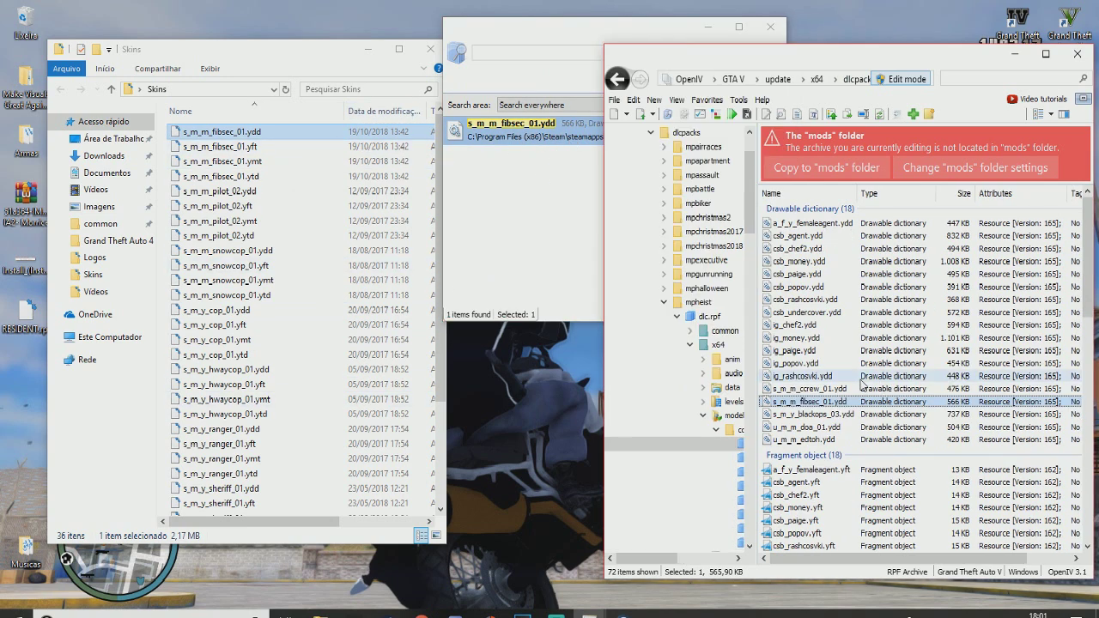
{"action": "key", "text": "shift+Down"}
{"action": "key", "text": "shift+Down"}
{"action": "key", "text": "shift+Down"}
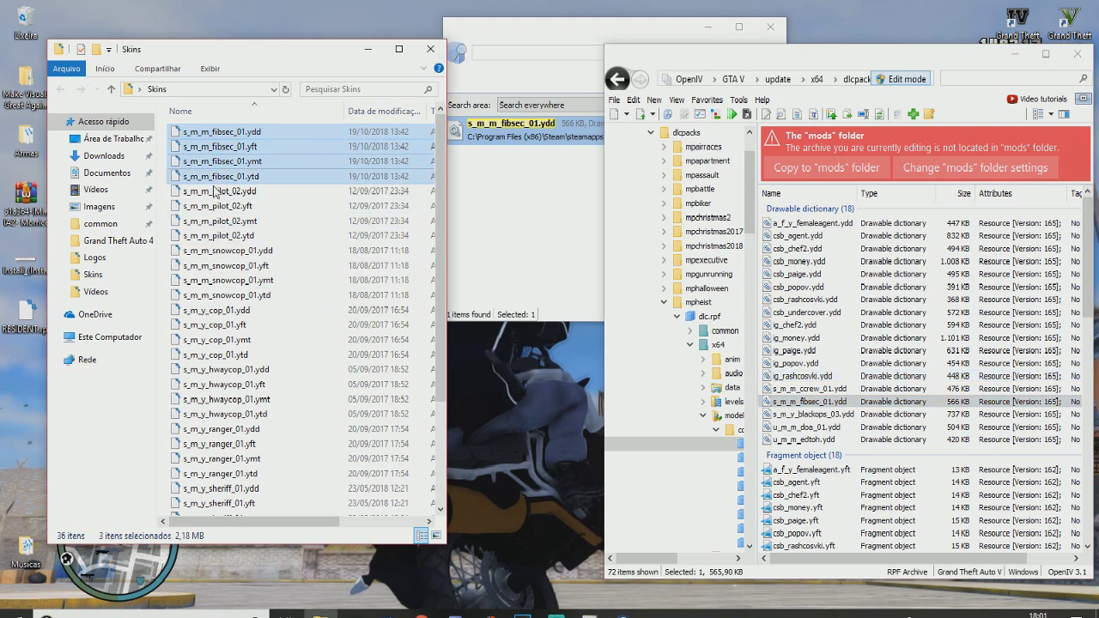
{"action": "left_click_drag", "start_coordinate": [230, 144], "coordinate": [848, 345]}
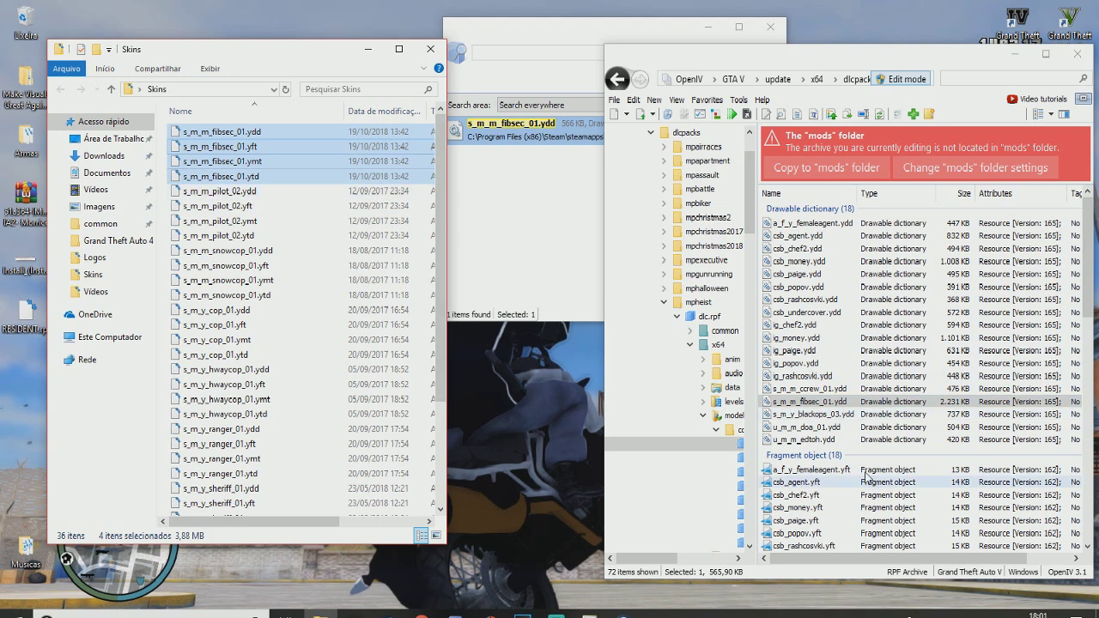
Step: Preview the s_m_m_fibsec_01.ydd model from the front with uppr_000_u, task_000_u, lowr_000_u and head_000_r also displayed, and close the viewer
{"action": "left_click", "coordinate": [843, 402]}
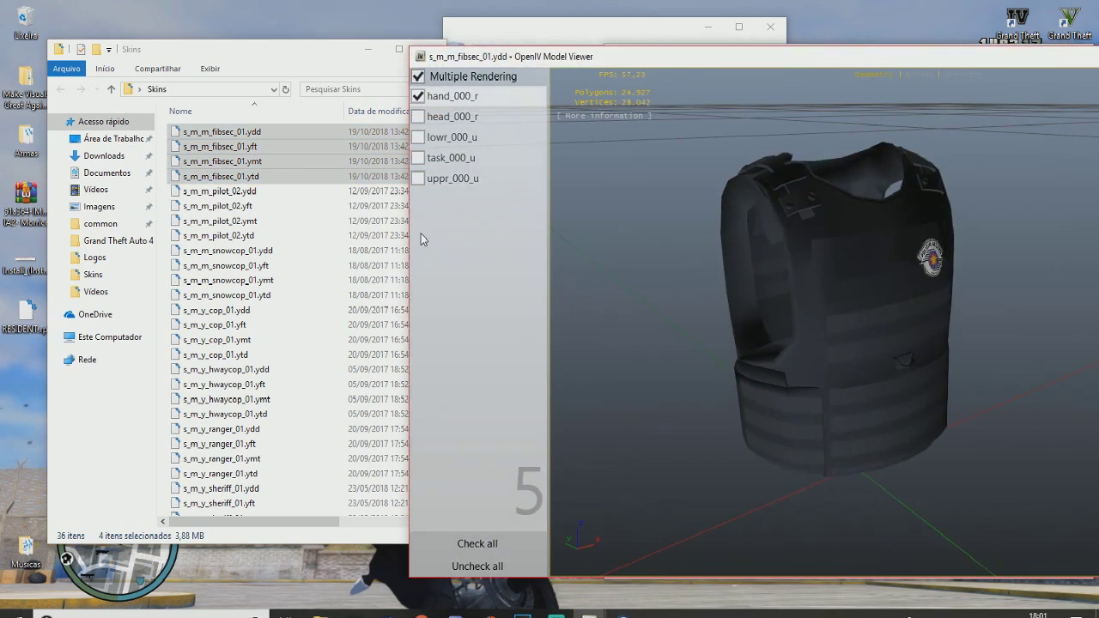
{"action": "left_click", "coordinate": [419, 179]}
{"action": "left_click", "coordinate": [418, 158]}
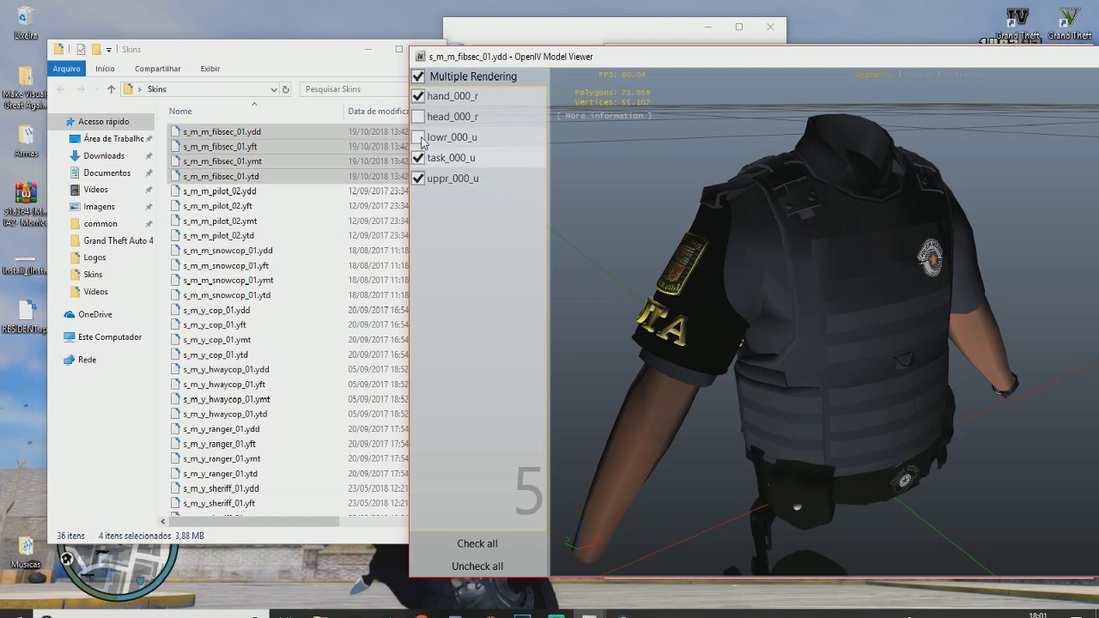
{"action": "left_click", "coordinate": [419, 137]}
{"action": "left_click", "coordinate": [419, 116]}
{"action": "left_click_drag", "start_coordinate": [858, 206], "coordinate": [652, 326]}
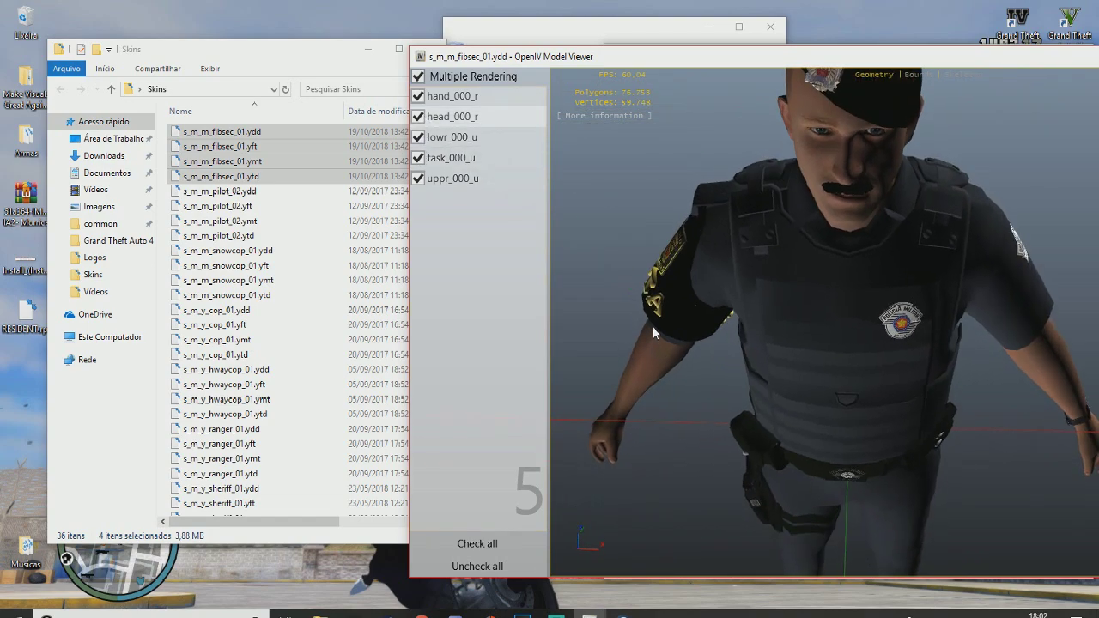
{"action": "left_click_drag", "start_coordinate": [750, 56], "coordinate": [528, 65]}
{"action": "left_click", "coordinate": [1050, 64]}
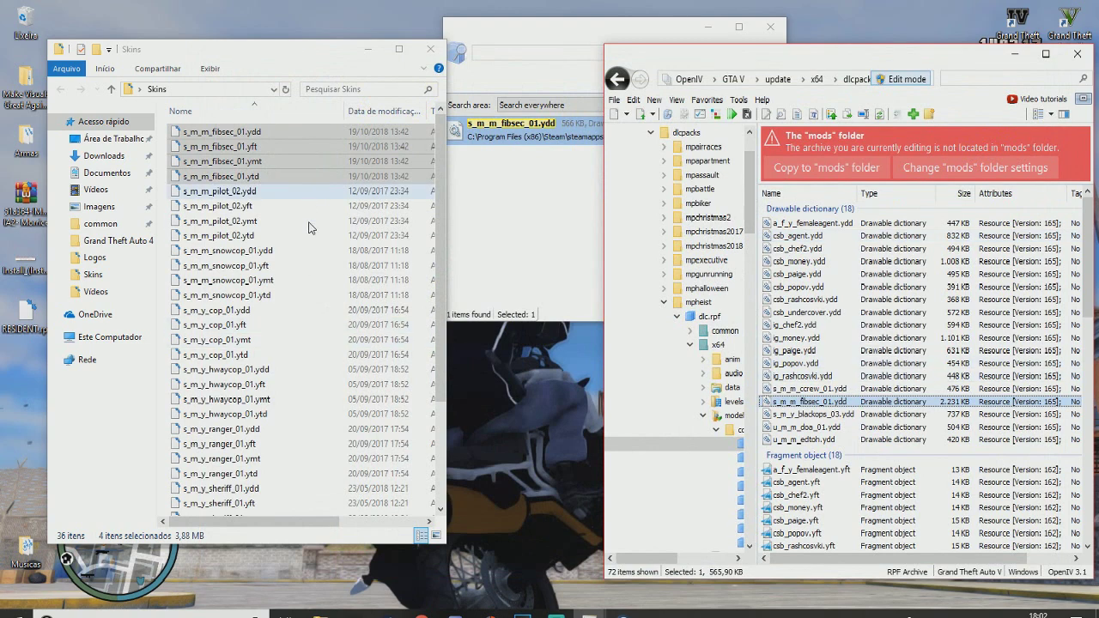
{"action": "left_click_drag", "start_coordinate": [440, 248], "coordinate": [463, 248]}
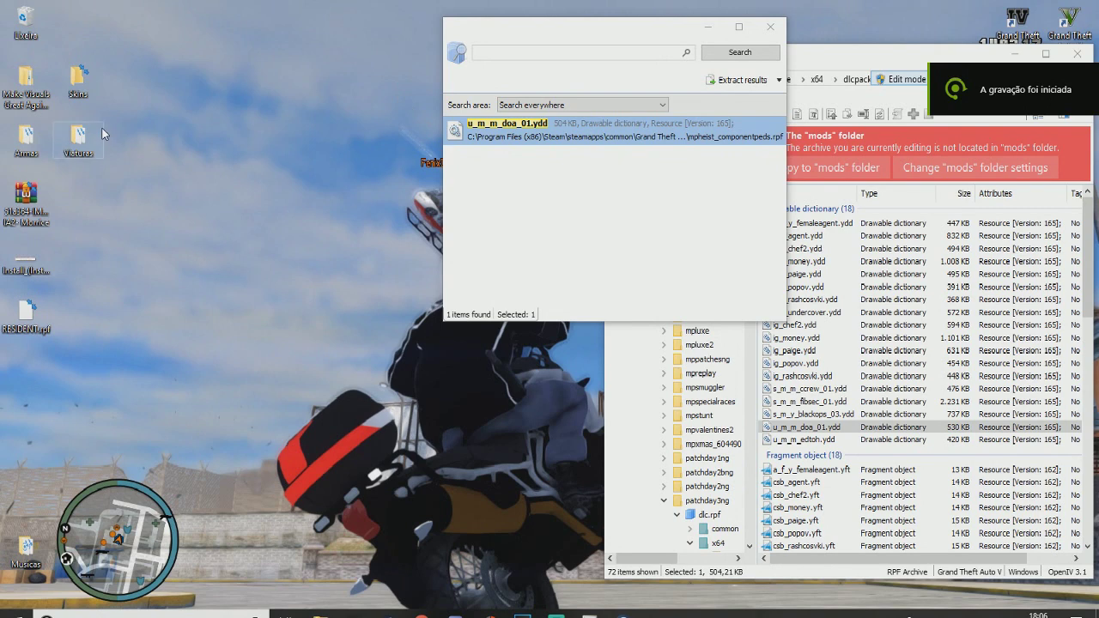
Step: Check the contents of the Skins folder on the desktop, close it, and move the search window clear of the main OpenIV window
{"action": "double_click", "coordinate": [82, 91]}
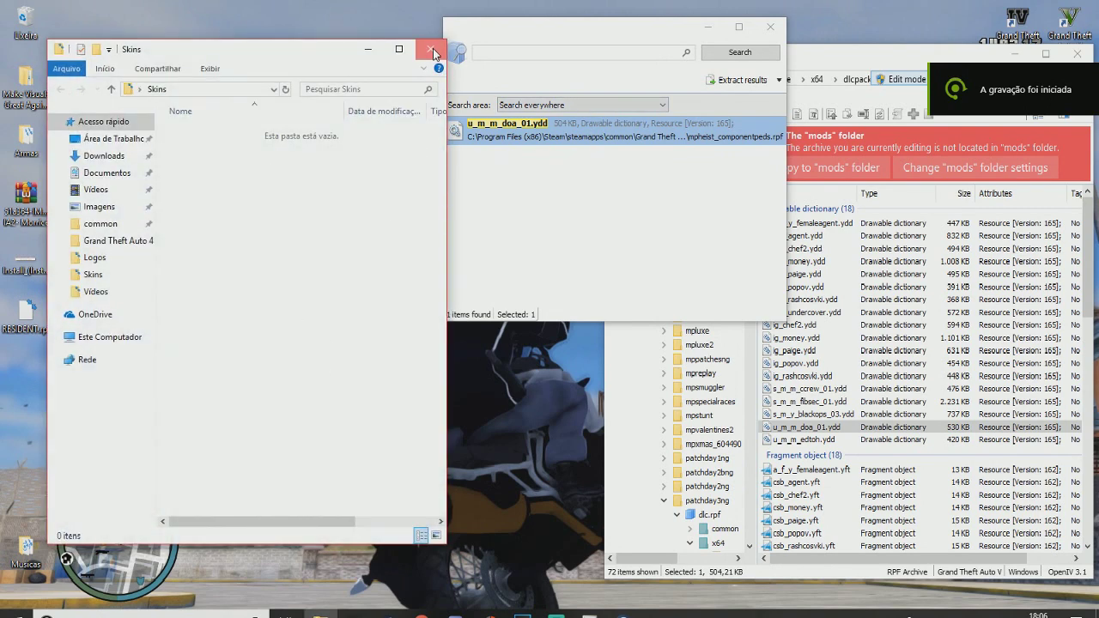
{"action": "left_click", "coordinate": [433, 48]}
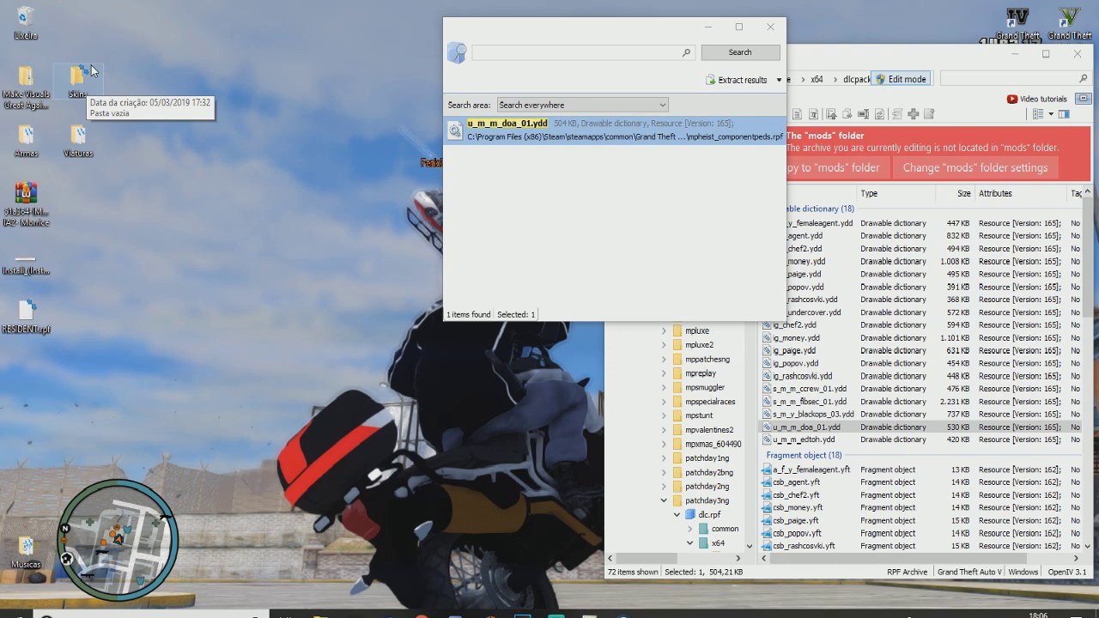
{"action": "left_click_drag", "start_coordinate": [544, 36], "coordinate": [348, 44]}
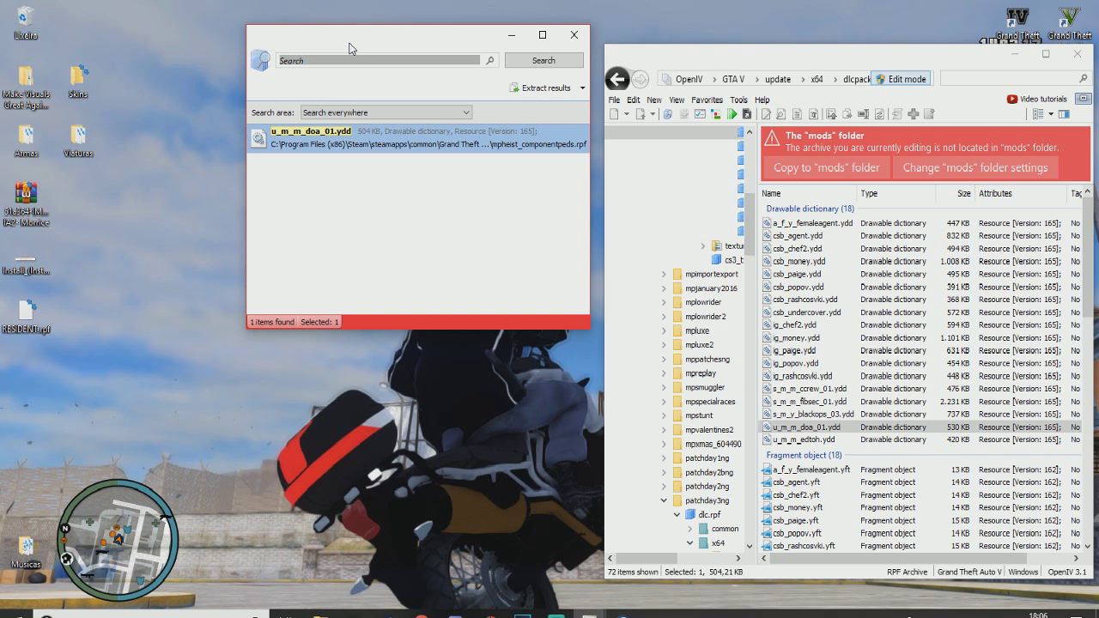
{"action": "left_click", "coordinate": [391, 60]}
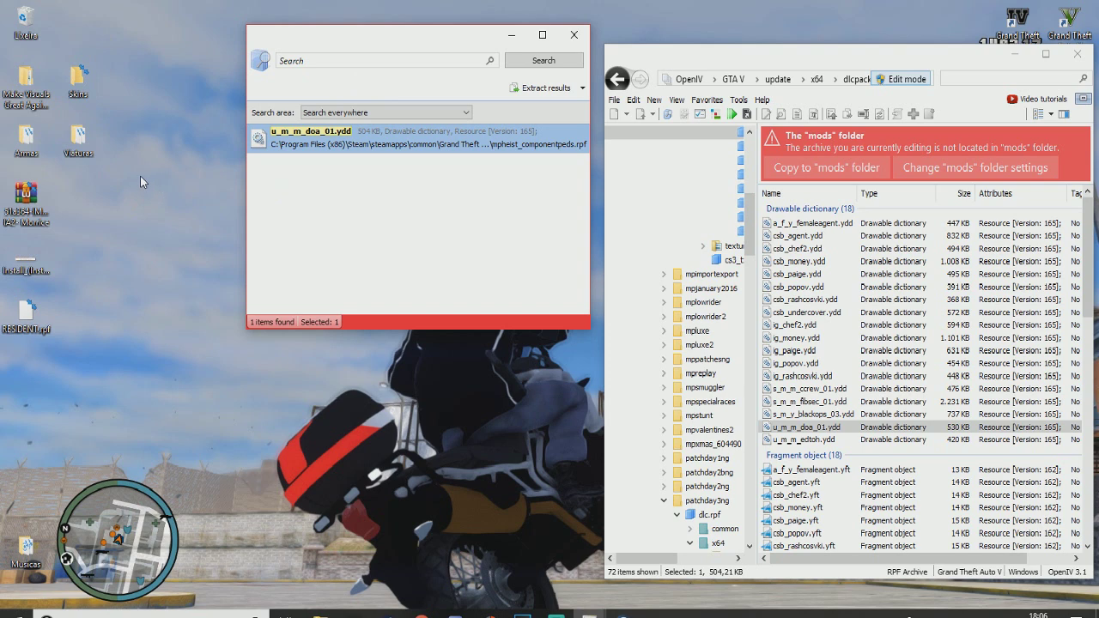
Step: Open the Viaturas folder from the desktop and copy the file name ambulance.yft
{"action": "double_click", "coordinate": [78, 139]}
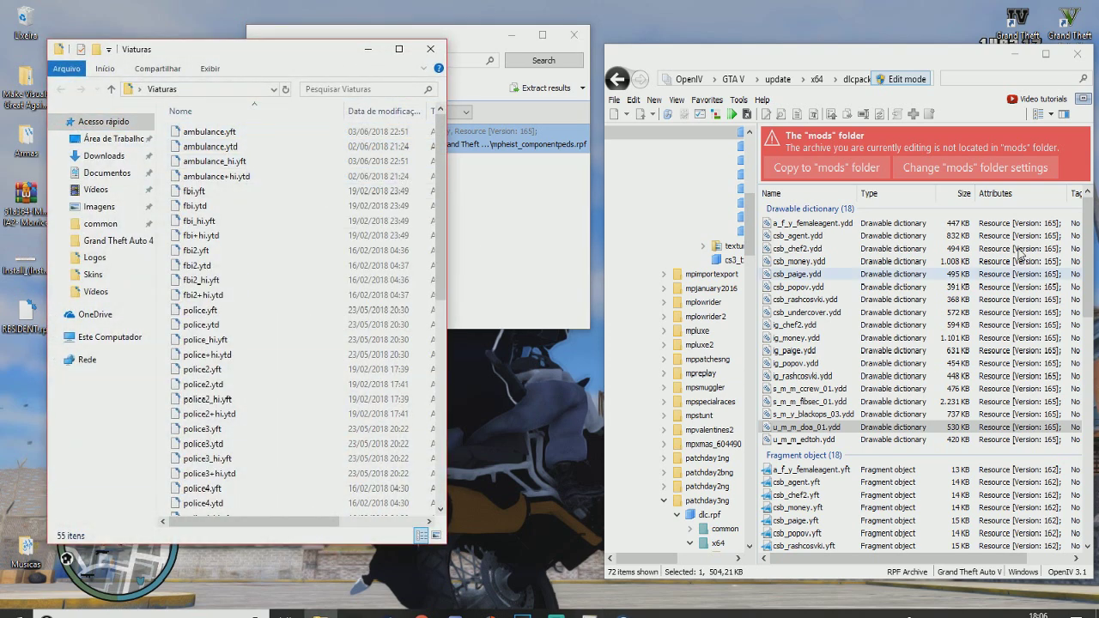
{"action": "left_click", "coordinate": [249, 176]}
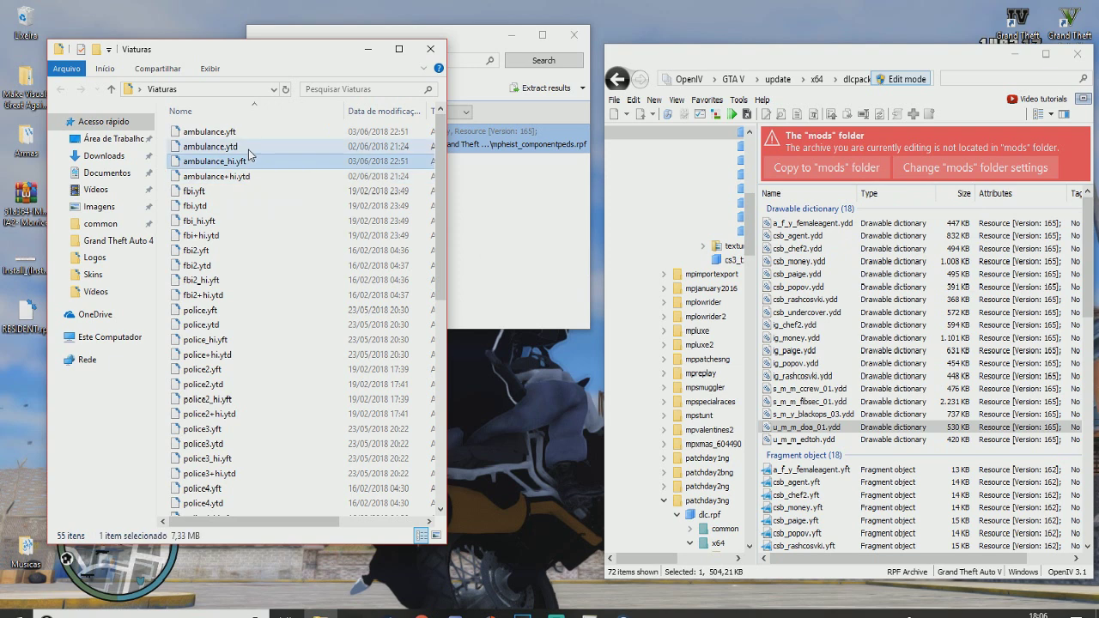
{"action": "left_click", "coordinate": [247, 138]}
{"action": "left_click_drag", "start_coordinate": [467, 43], "coordinate": [633, 45]}
{"action": "left_click", "coordinate": [239, 137]}
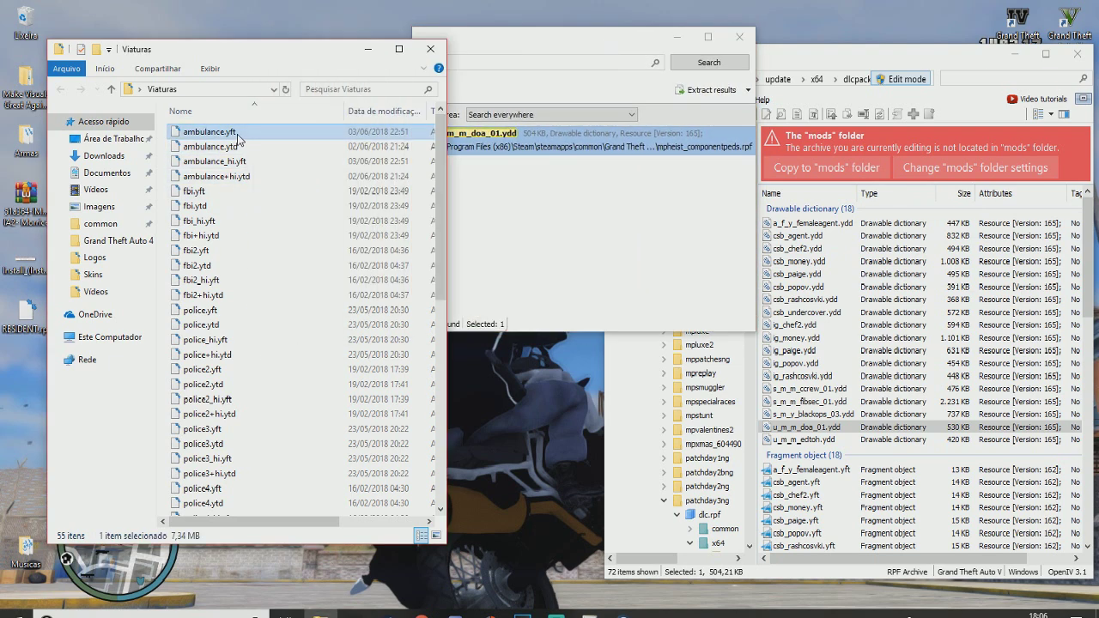
{"action": "left_click", "coordinate": [241, 133]}
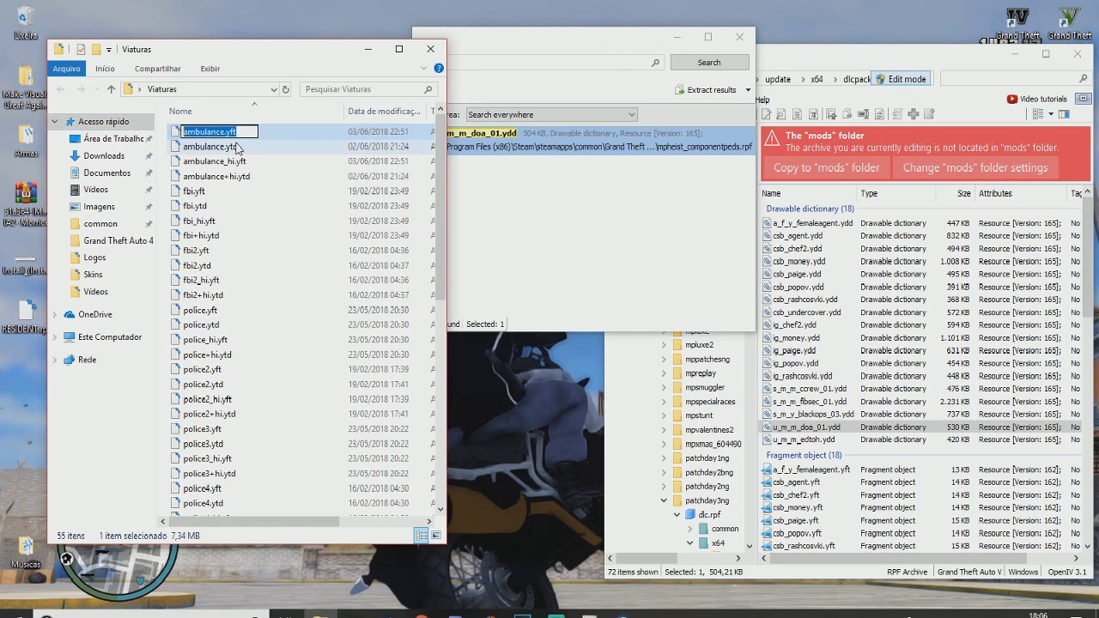
Step: Search everywhere in the game archives for ambulance.yft
{"action": "left_click", "coordinate": [533, 68]}
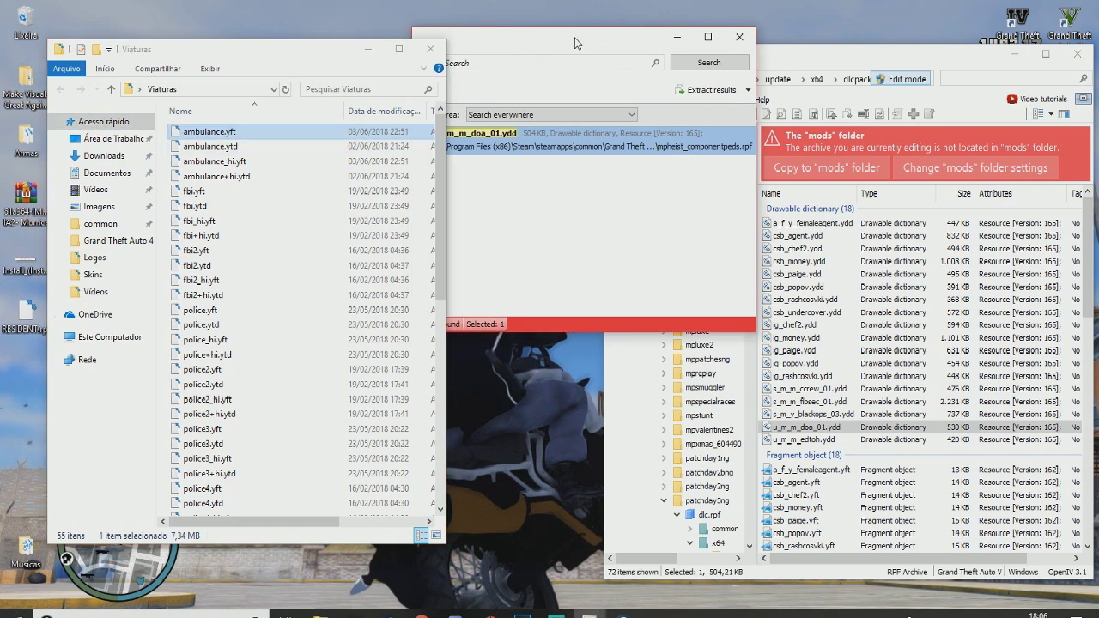
{"action": "left_click_drag", "start_coordinate": [569, 37], "coordinate": [623, 40]}
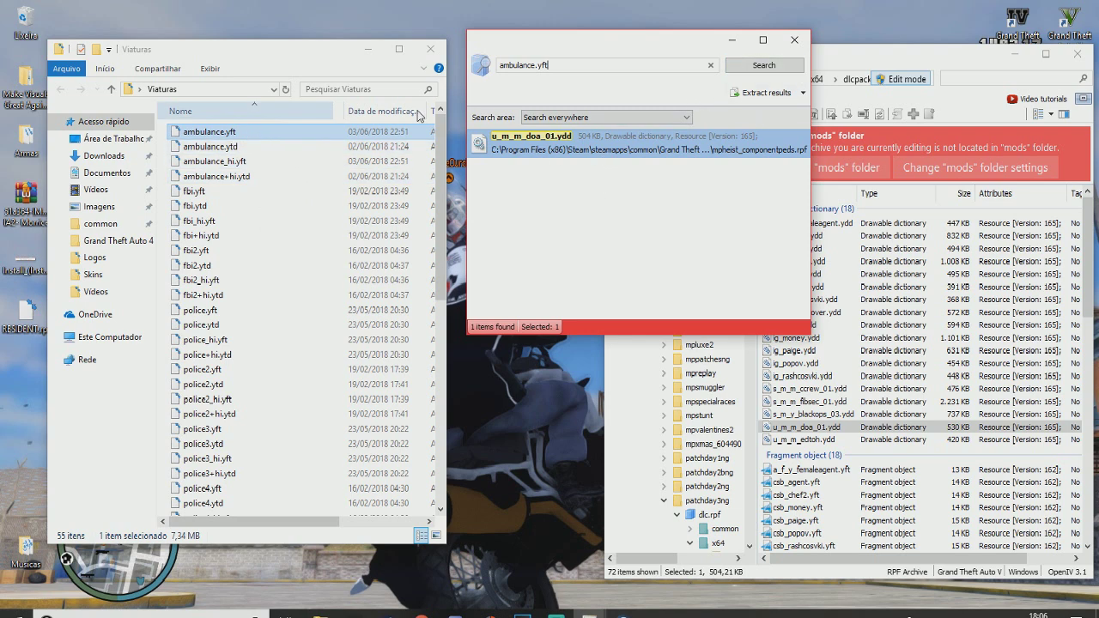
{"action": "left_click", "coordinate": [763, 65]}
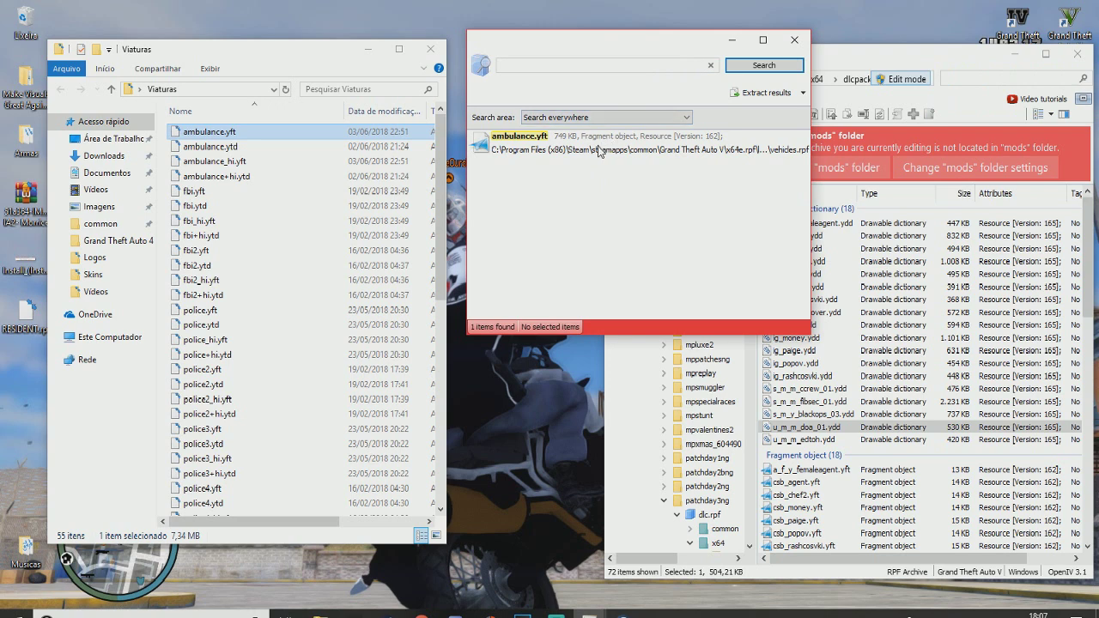
{"action": "type", "text": "ambulance.yft"}
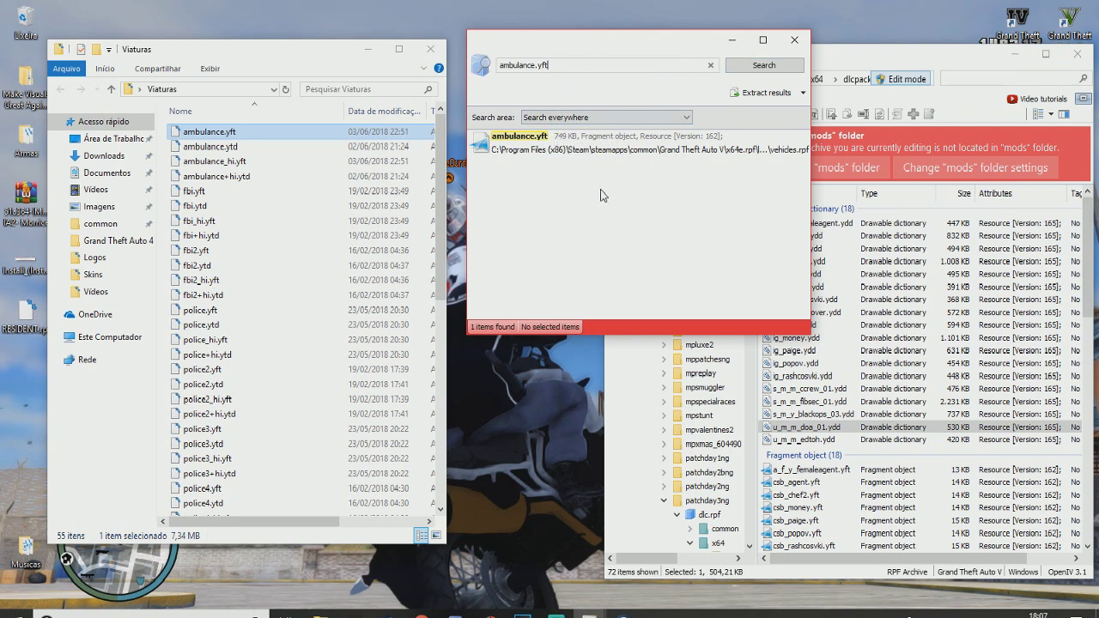
Step: Open the ambulance.yft result's location in vehicles.rpf, preview the original ambulance model and close the viewer
{"action": "left_click", "coordinate": [608, 151]}
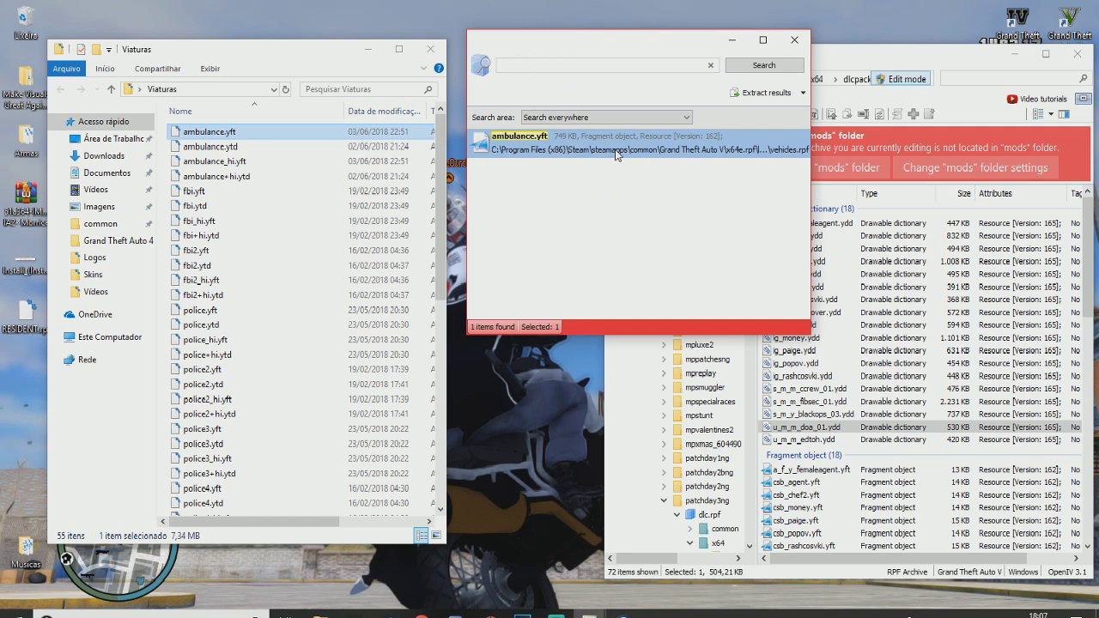
{"action": "double_click", "coordinate": [616, 153]}
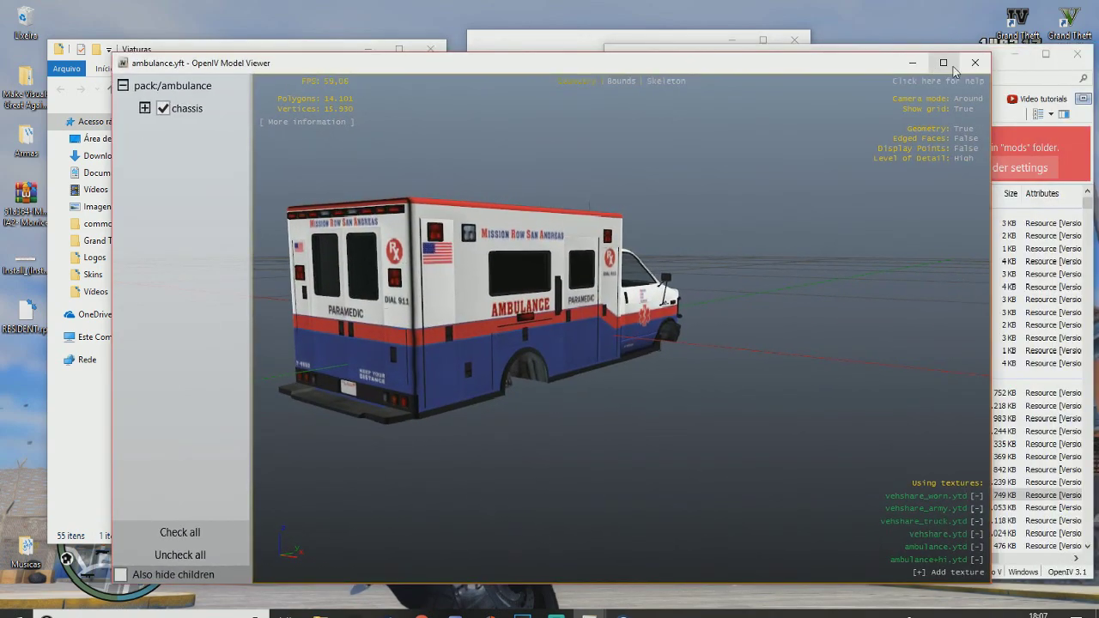
{"action": "left_click", "coordinate": [976, 59]}
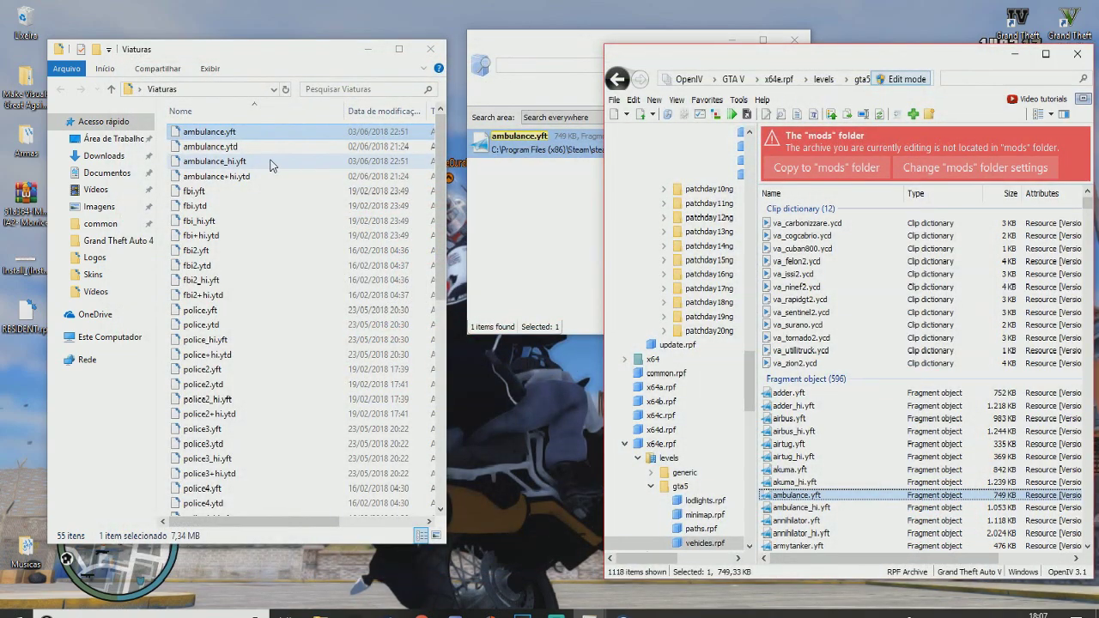
Step: Add the four ambulance files from the Viaturas folder to vehicles.rpf and preview the replaced ambulance.yft model
{"action": "left_click", "coordinate": [237, 176], "text": "shift"}
{"action": "left_click_drag", "start_coordinate": [237, 176], "coordinate": [849, 496]}
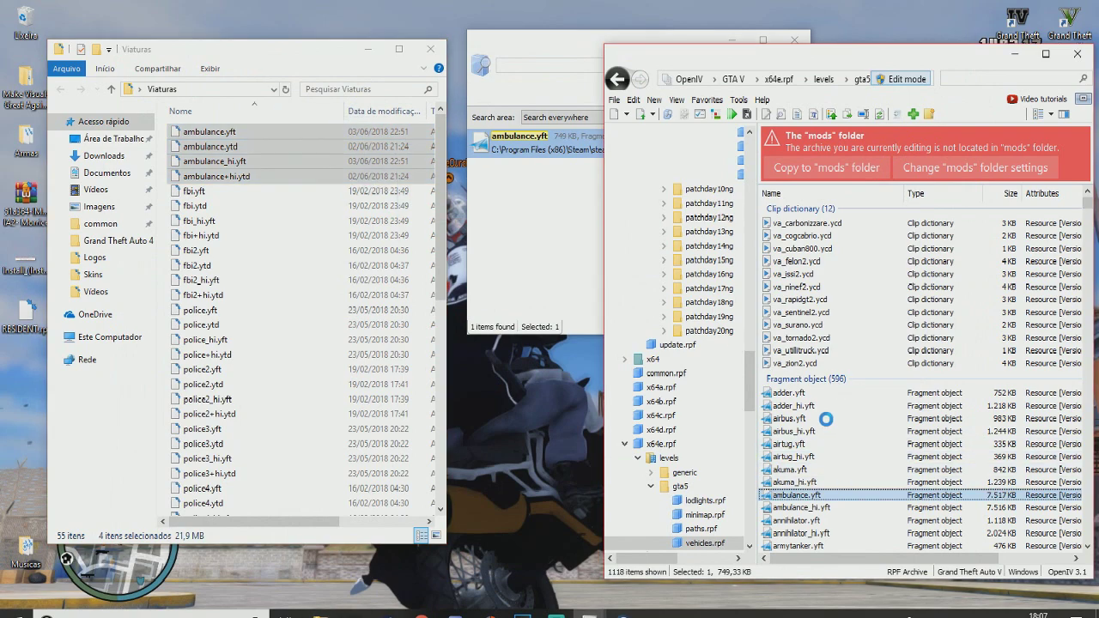
{"action": "double_click", "coordinate": [566, 137]}
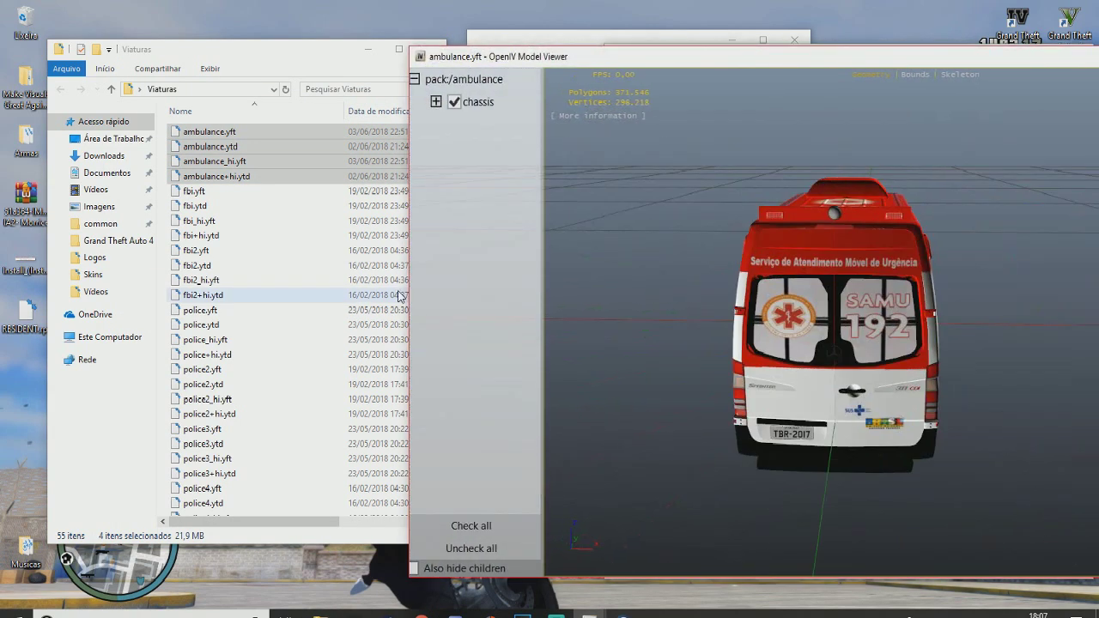
{"action": "left_click_drag", "start_coordinate": [741, 67], "coordinate": [356, 88]}
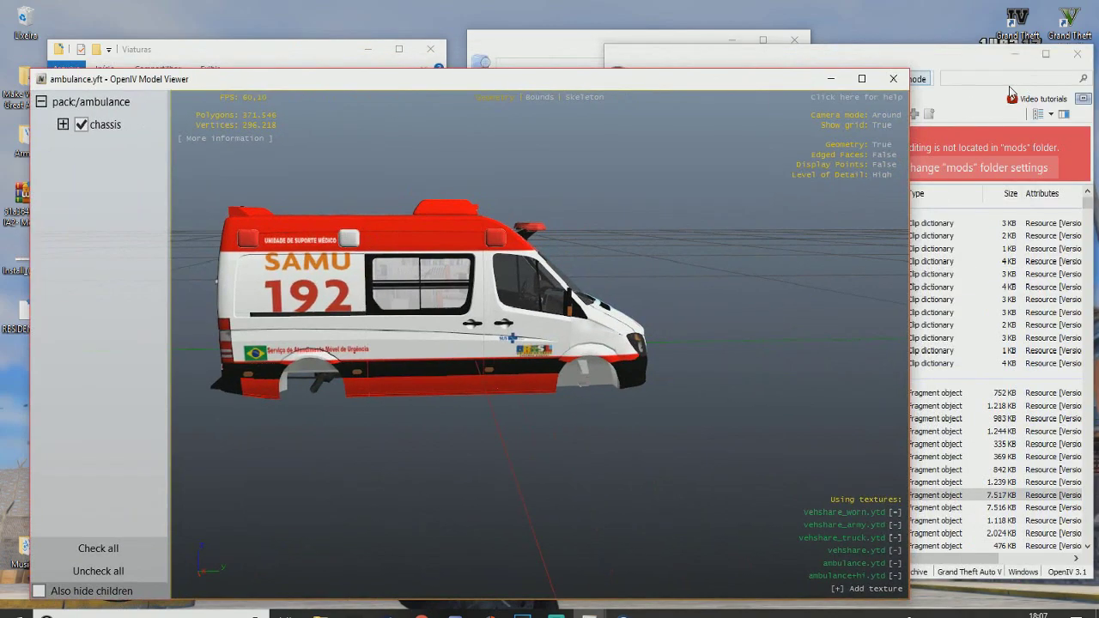
{"action": "left_click", "coordinate": [895, 79]}
Step: Delete the four ambulance files from the Viaturas folder
{"action": "left_click", "coordinate": [551, 67]}
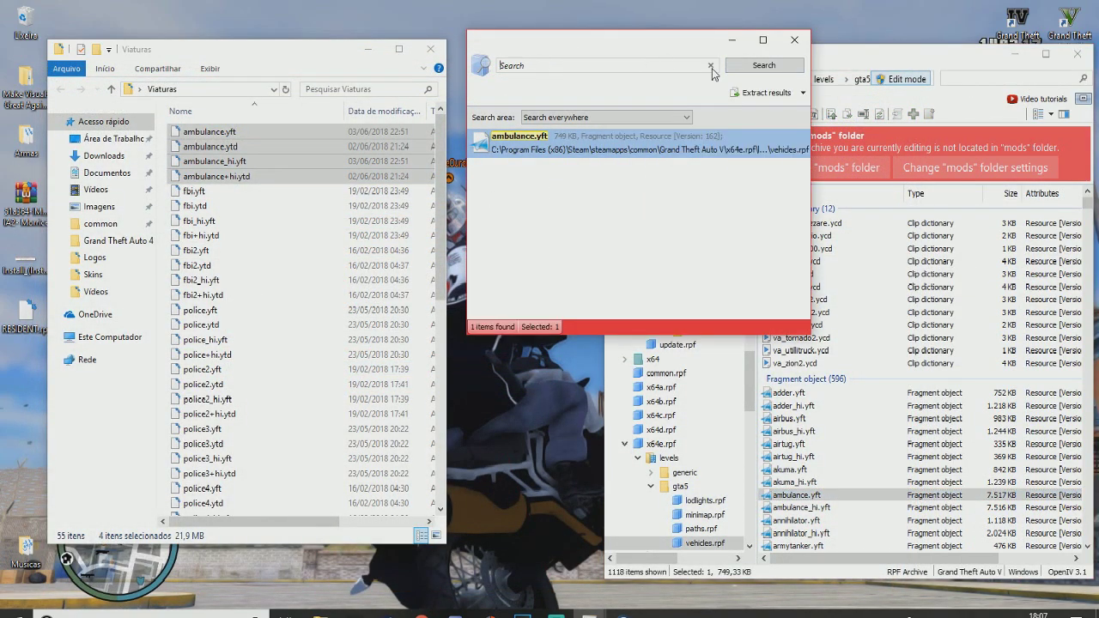
{"action": "right_click", "coordinate": [211, 159]}
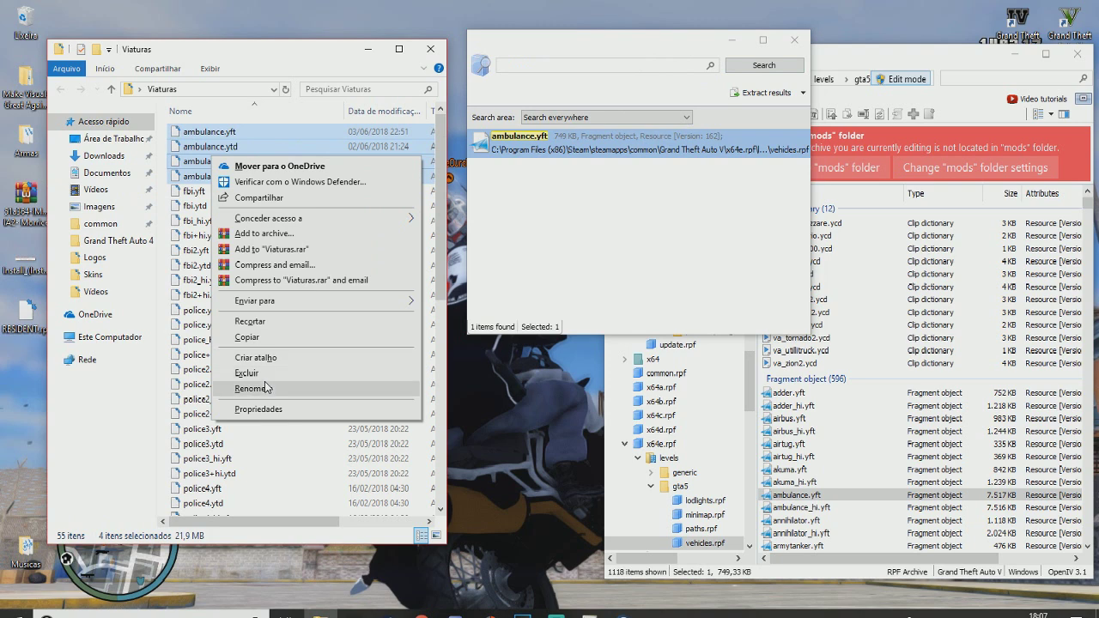
{"action": "left_click", "coordinate": [292, 388]}
{"action": "right_click", "coordinate": [333, 161]}
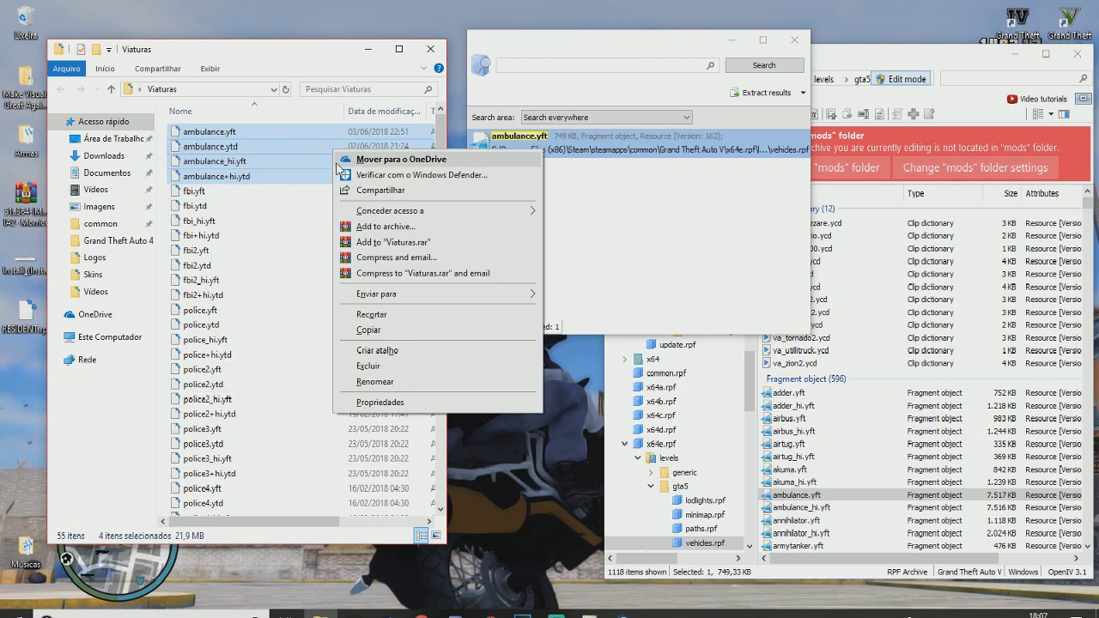
{"action": "left_click", "coordinate": [386, 365]}
Step: Search everywhere in the game archives for fbi.yft, using the file name from the Viaturas folder
{"action": "left_click", "coordinate": [211, 134]}
{"action": "left_click", "coordinate": [216, 134]}
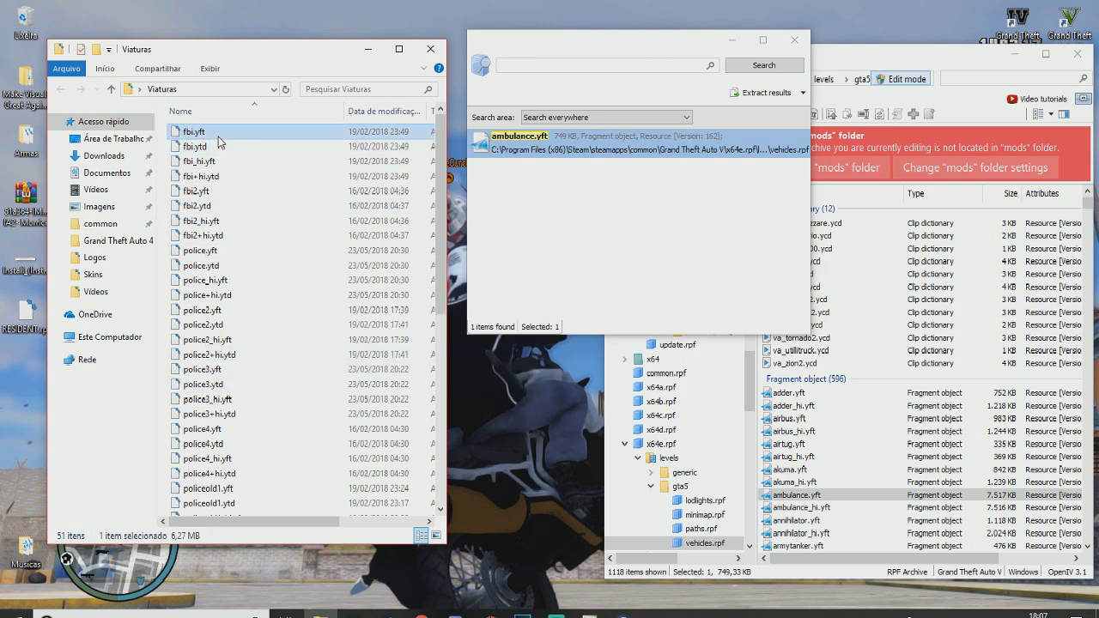
{"action": "left_click", "coordinate": [514, 63]}
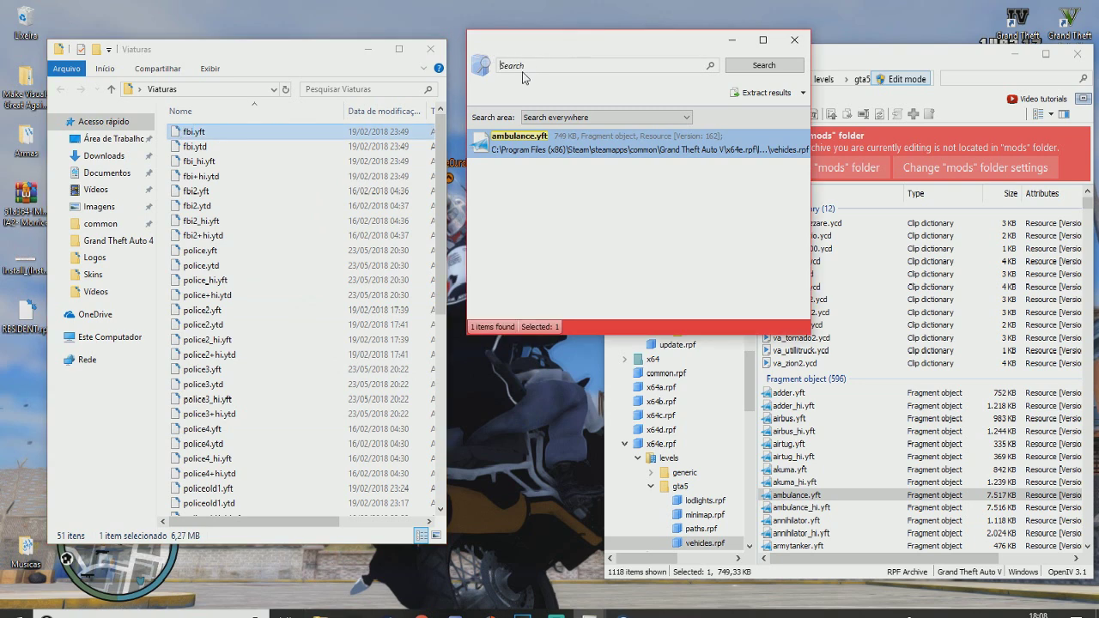
{"action": "left_click", "coordinate": [213, 134]}
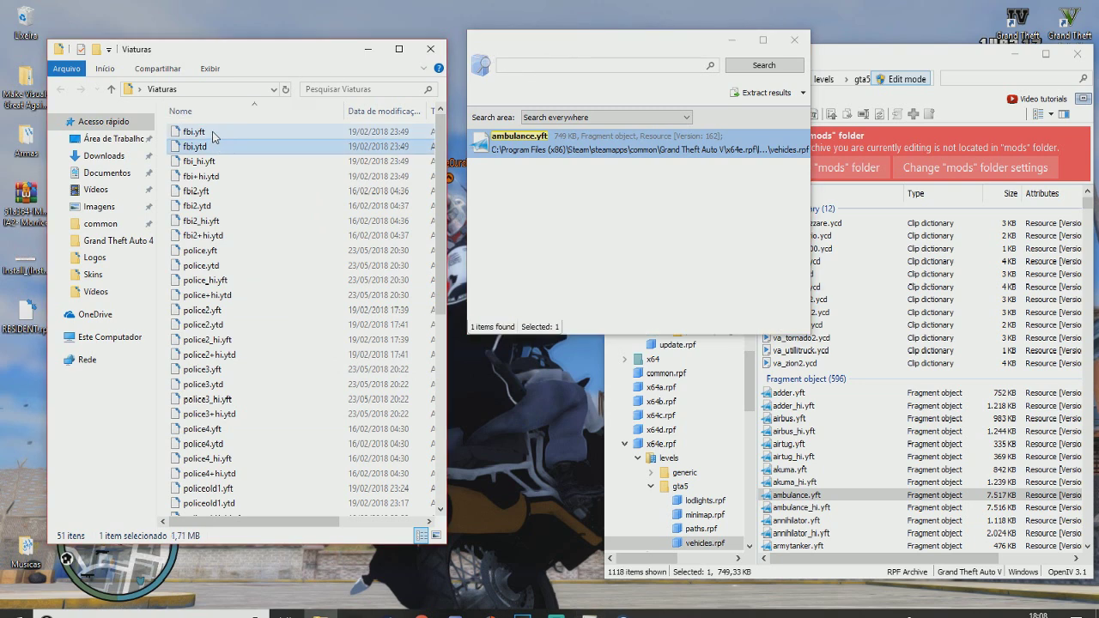
{"action": "left_click", "coordinate": [218, 134]}
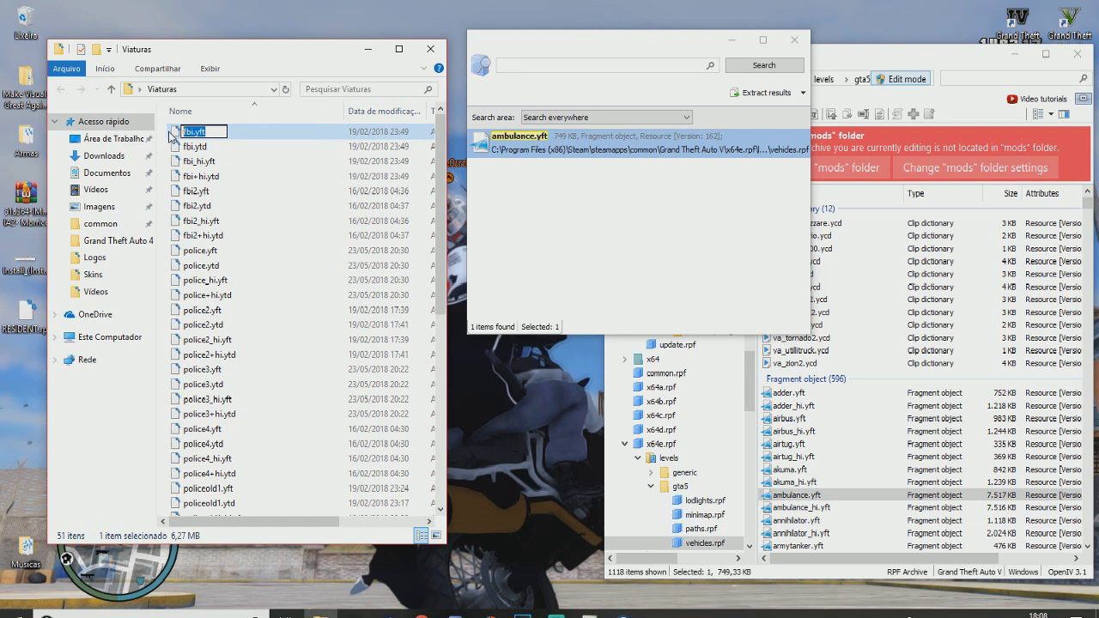
{"action": "left_click", "coordinate": [510, 77]}
{"action": "type", "text": "fbi.yft"}
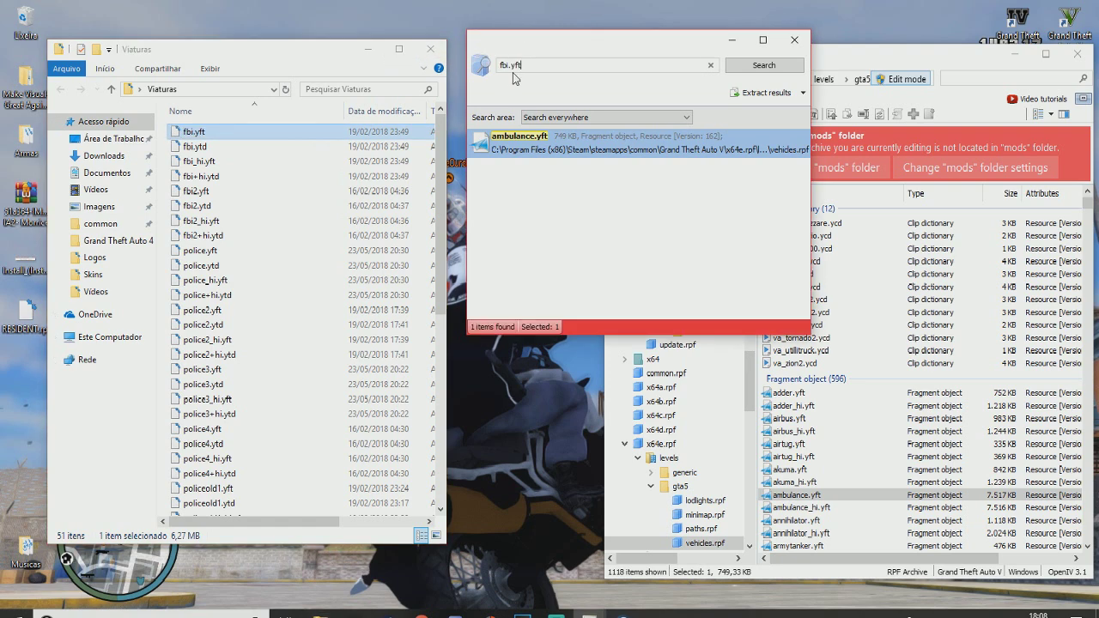
{"action": "left_click", "coordinate": [735, 69]}
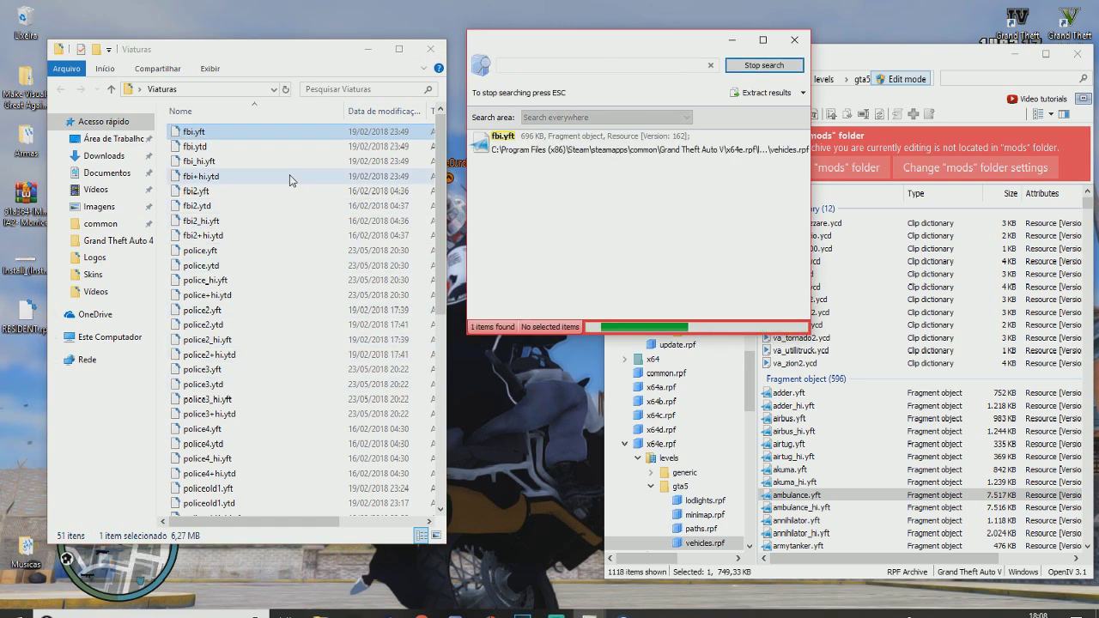
Step: Add the four fbi files from Viaturas to vehicles.rpf at the fbi.yft result's location, and delete them from the Viaturas folder
{"action": "double_click", "coordinate": [606, 153]}
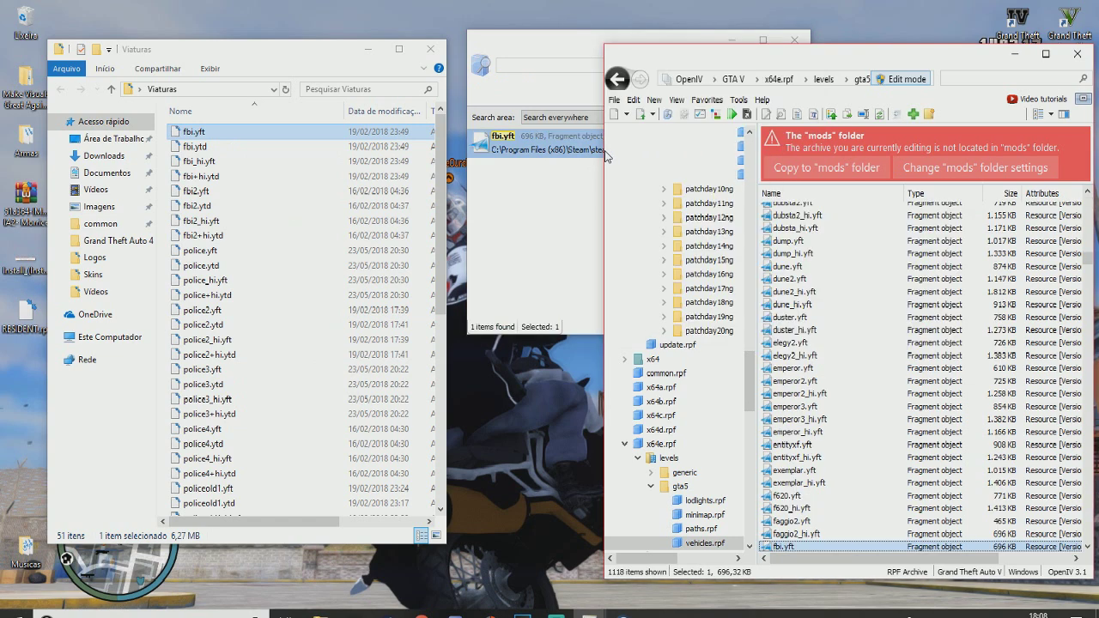
{"action": "left_click", "coordinate": [201, 176], "text": "shift"}
{"action": "left_click_drag", "start_coordinate": [213, 156], "coordinate": [829, 373]}
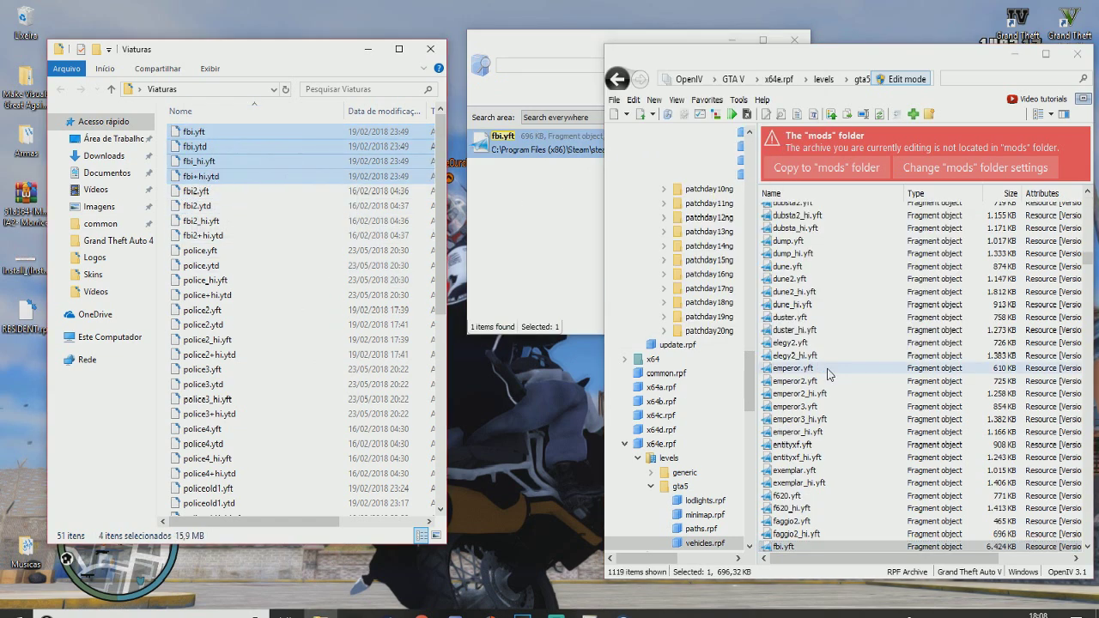
{"action": "right_click", "coordinate": [226, 149]}
{"action": "left_click", "coordinate": [288, 366]}
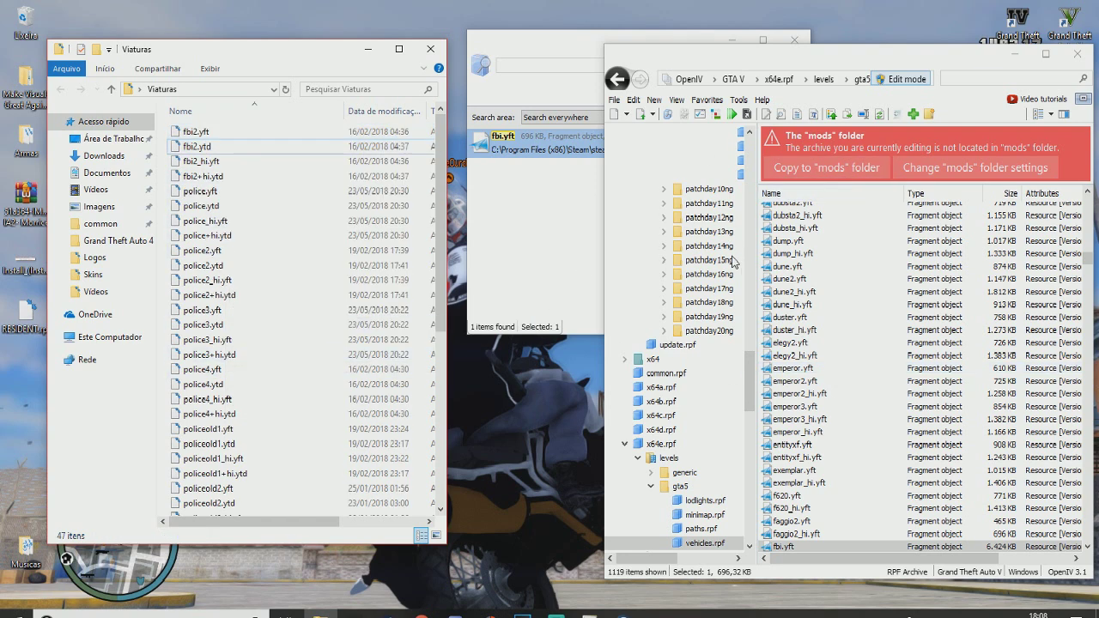
Step: Preview the replaced fbi.yft model in vehicles.rpf and close the model viewer
{"action": "left_click_drag", "start_coordinate": [758, 368], "coordinate": [785, 360]}
{"action": "left_click", "coordinate": [550, 151]}
{"action": "double_click", "coordinate": [551, 151]}
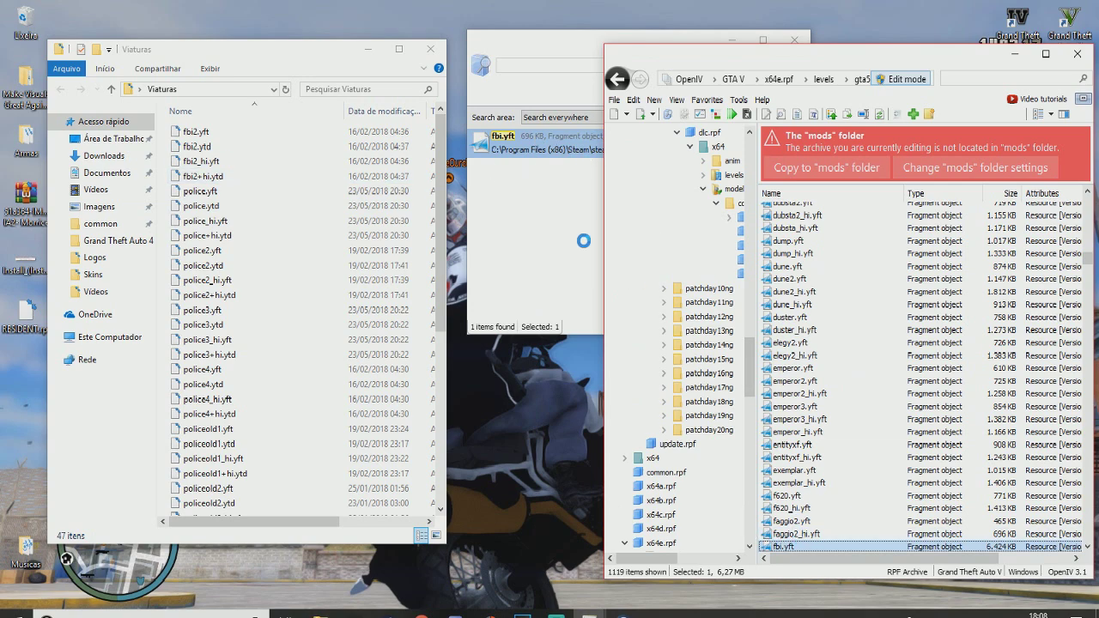
{"action": "double_click", "coordinate": [567, 142]}
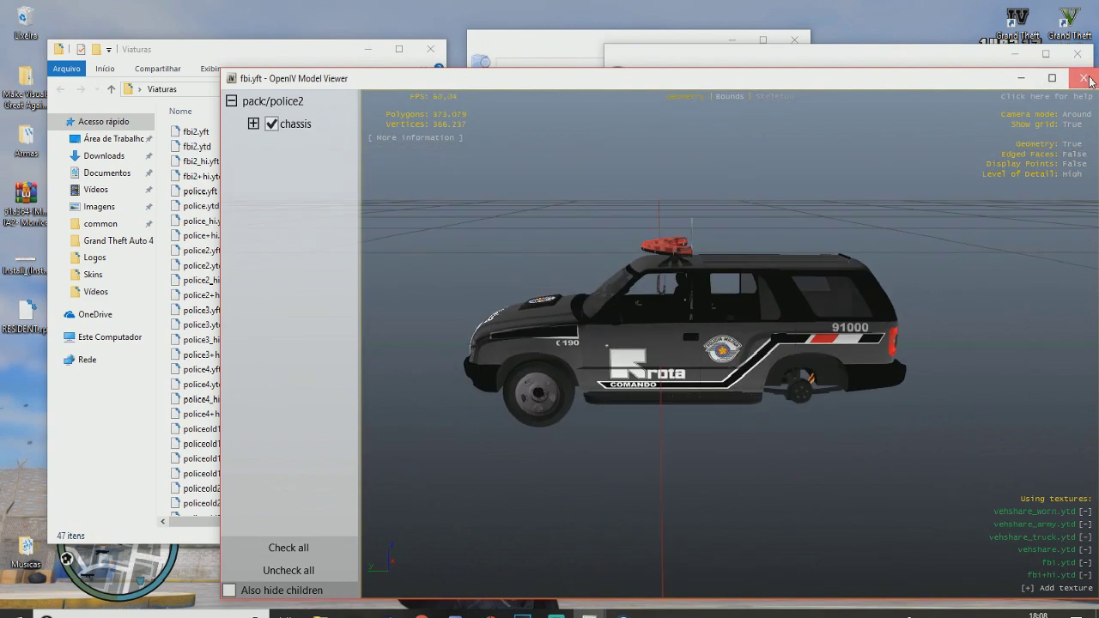
{"action": "left_click", "coordinate": [1082, 78]}
Step: Search everywhere in the game archives for fbi2.yft
{"action": "left_click", "coordinate": [221, 137]}
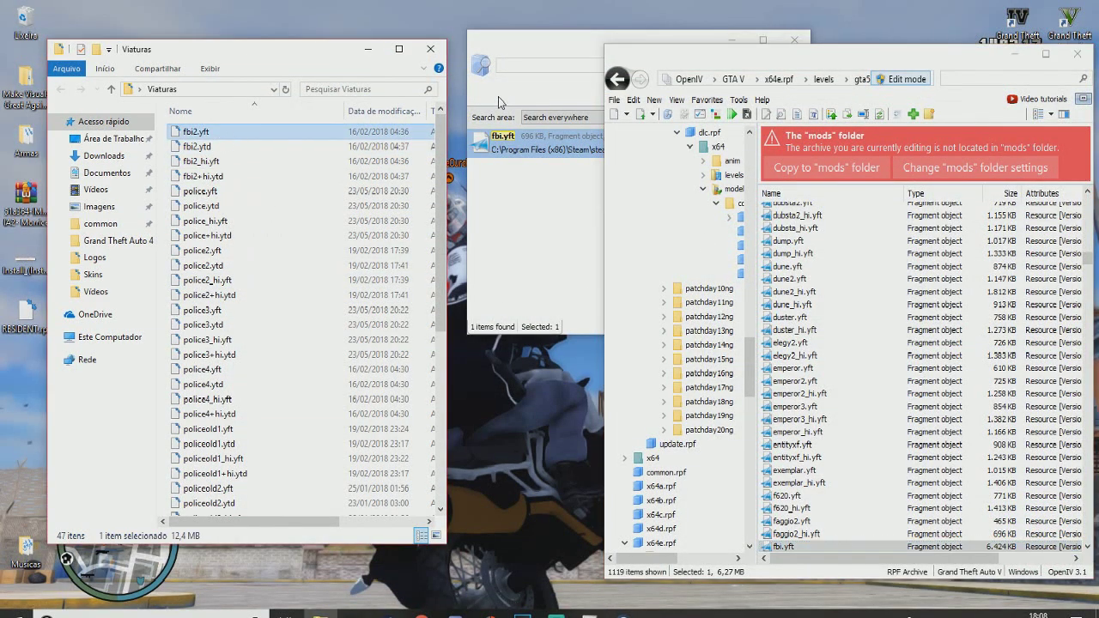
{"action": "left_click", "coordinate": [523, 62]}
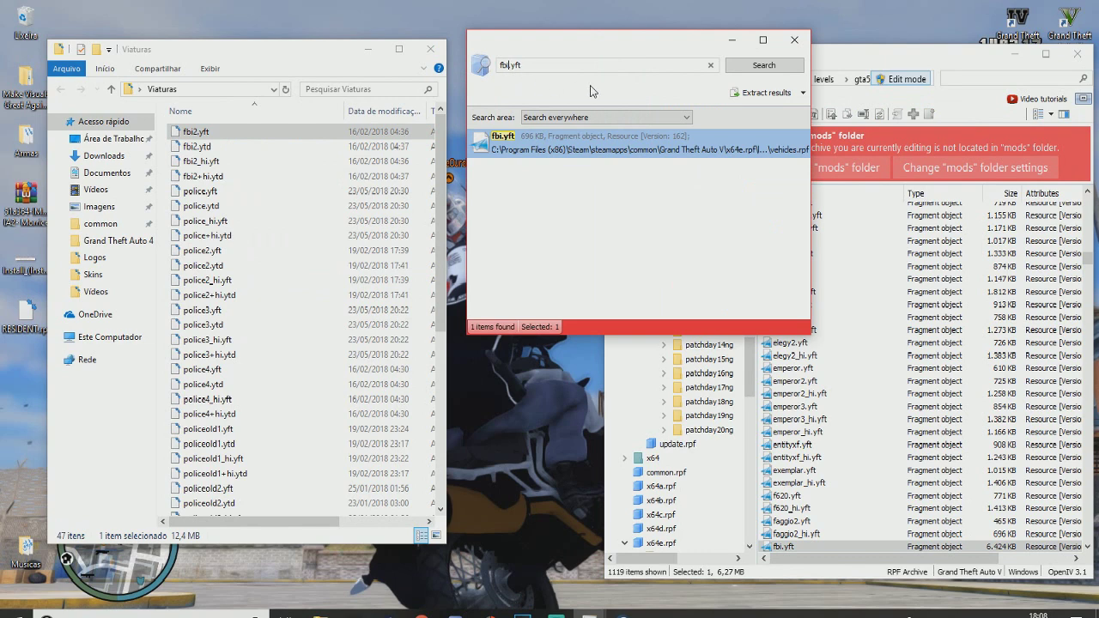
{"action": "key", "text": "Return"}
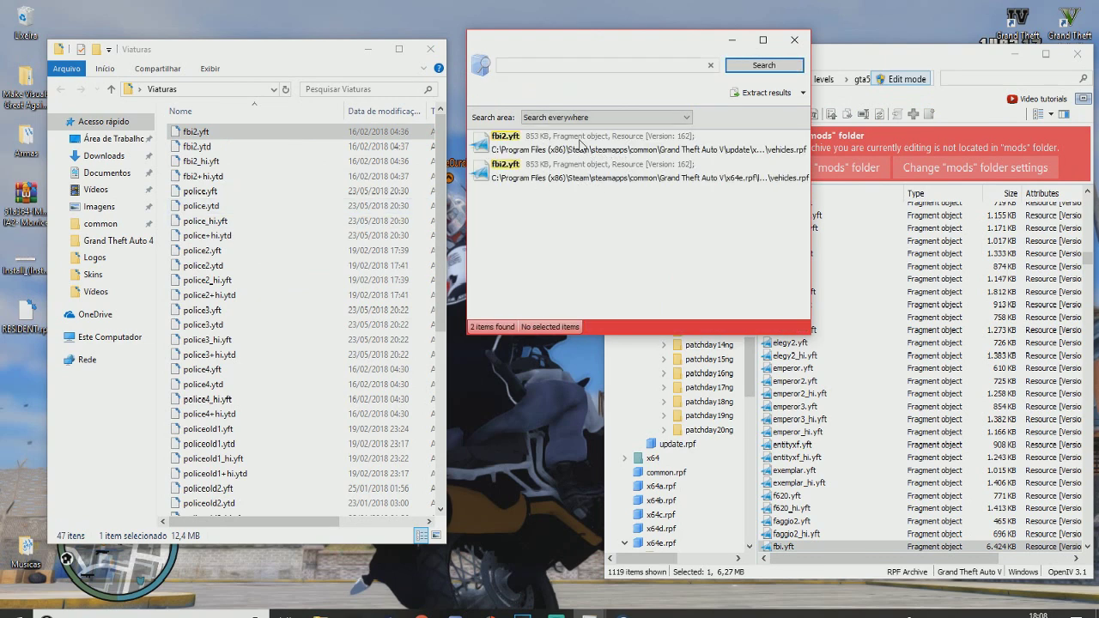
Step: Open the first fbi2.yft result's location in the update archives and add the four fbi2 files from Viaturas there
{"action": "double_click", "coordinate": [579, 144]}
{"action": "left_click", "coordinate": [195, 146]}
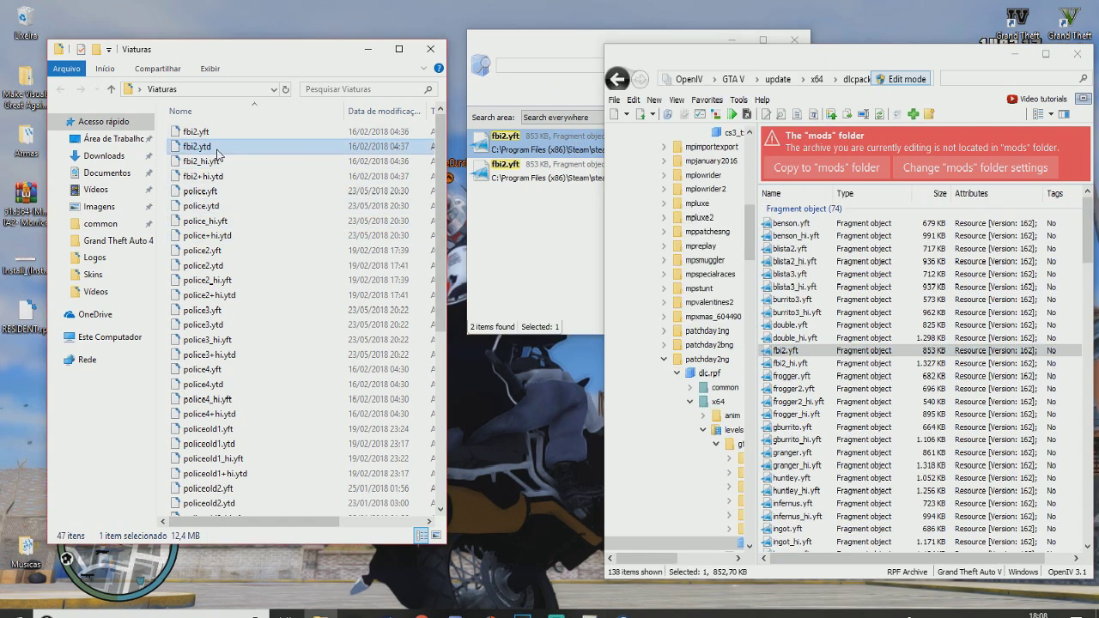
{"action": "left_click", "coordinate": [202, 176], "text": "shift"}
{"action": "left_click_drag", "start_coordinate": [209, 155], "coordinate": [831, 314]}
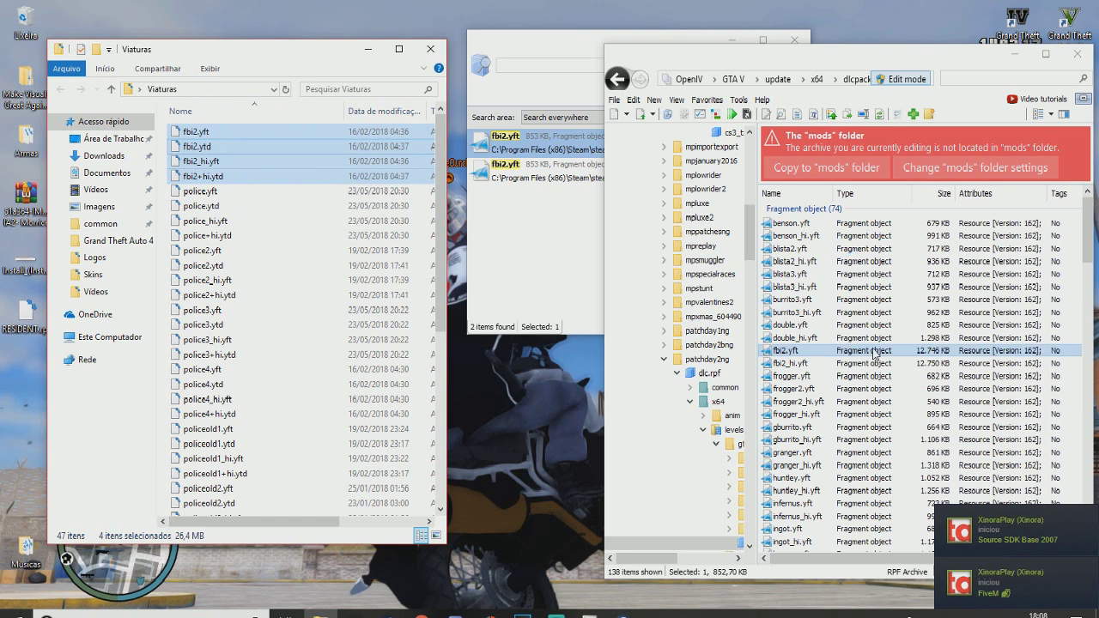
Step: Add the four fbi2 files to vehicles.rpf in x64e.rpf at the second result's location, and delete them from the Viaturas folder
{"action": "left_click", "coordinate": [549, 171]}
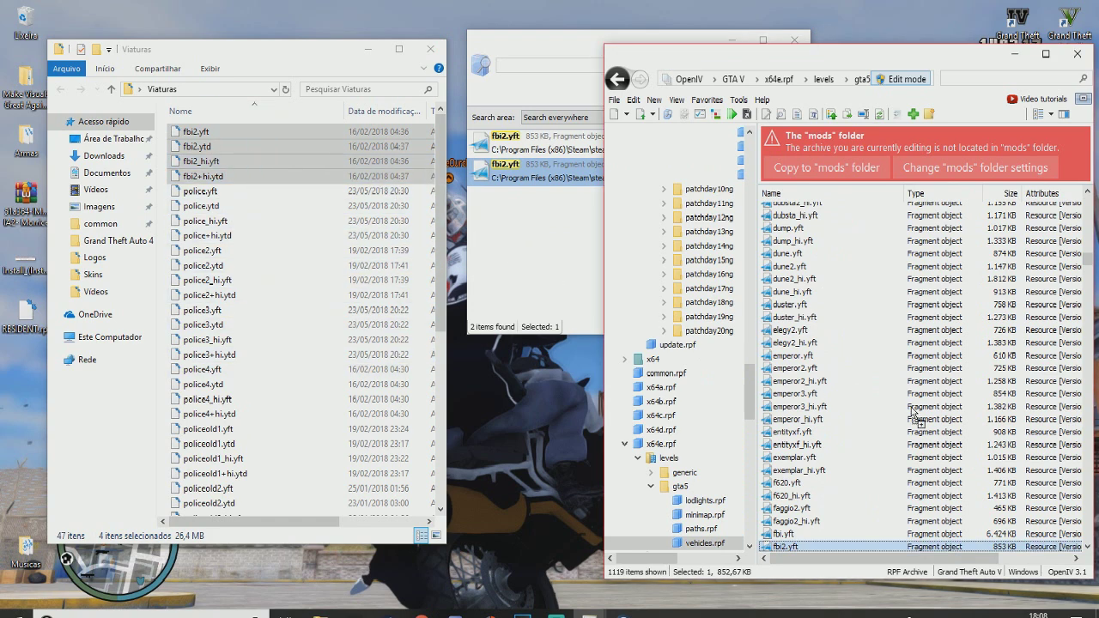
{"action": "right_click", "coordinate": [240, 168]}
{"action": "left_click", "coordinate": [301, 388]}
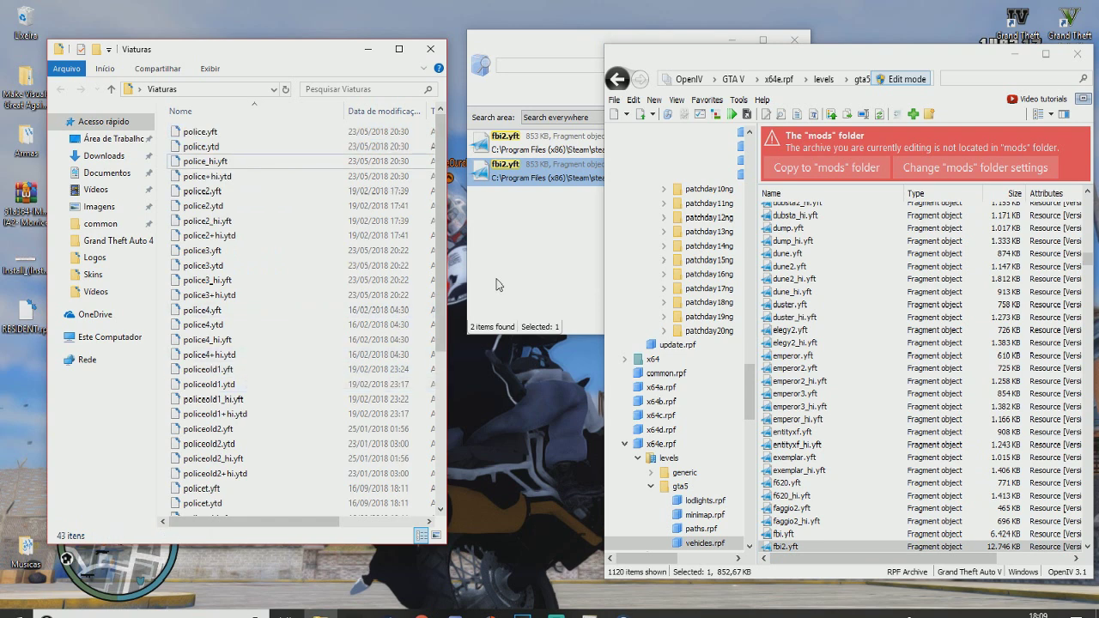
Step: Find the sheriff files in the Viaturas folder and search everywhere in the game archives for sheriff.yft
{"action": "scroll", "coordinate": [442, 245], "scroll_direction": "down", "scroll_amount": 1}
{"action": "scroll", "coordinate": [442, 245], "scroll_direction": "down", "scroll_amount": 5}
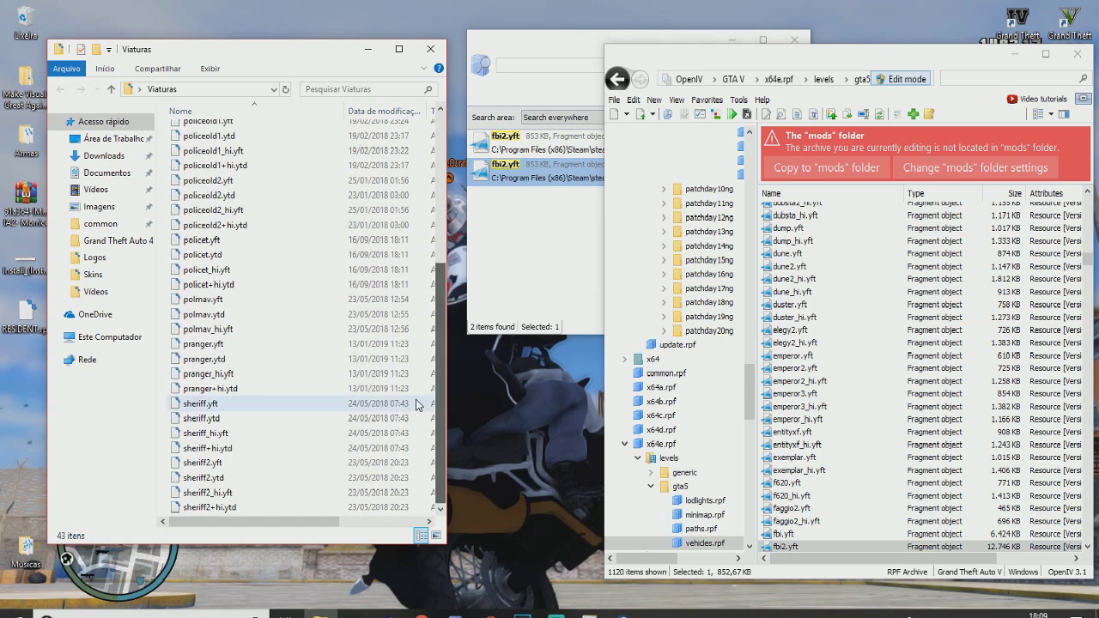
{"action": "left_click", "coordinate": [200, 410]}
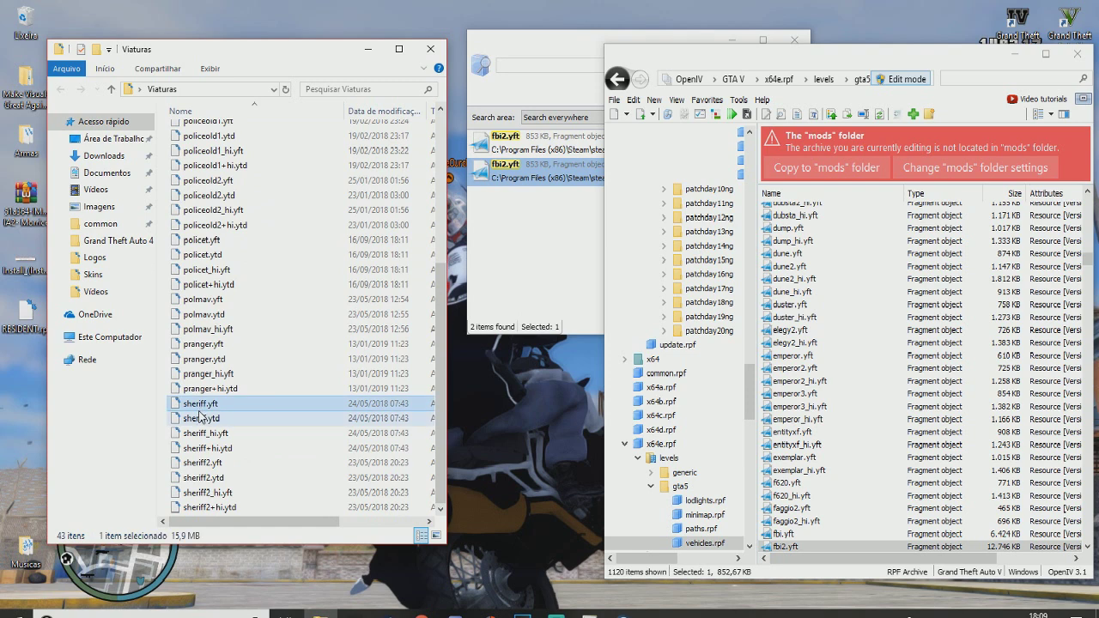
{"action": "left_click", "coordinate": [206, 490]}
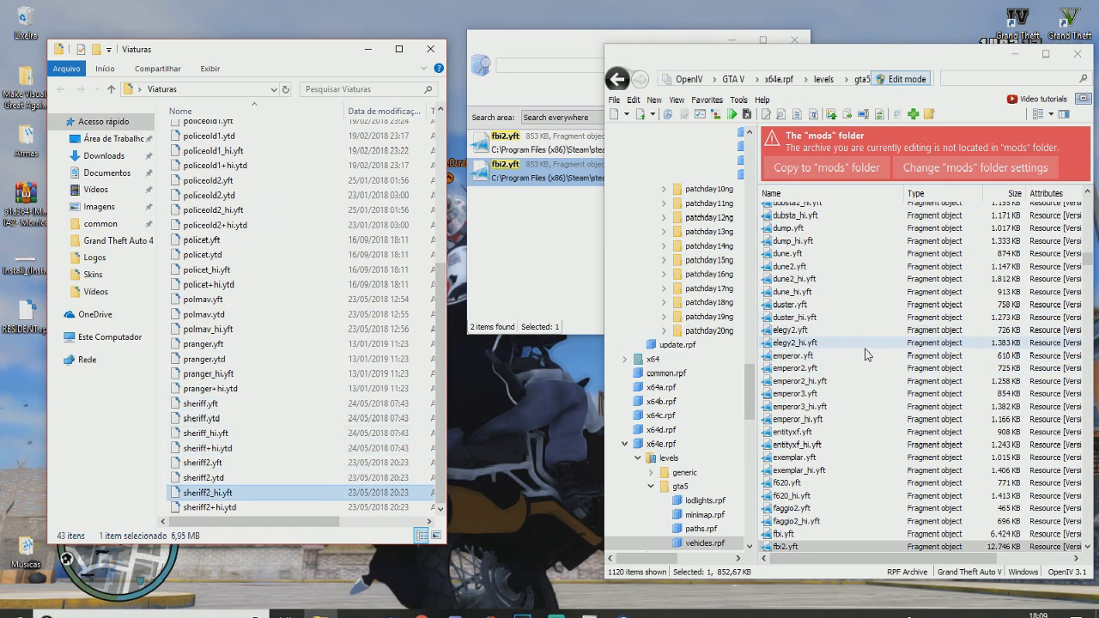
{"action": "left_click", "coordinate": [190, 404]}
{"action": "left_click", "coordinate": [215, 409]}
{"action": "key", "text": "ctrl+c"}
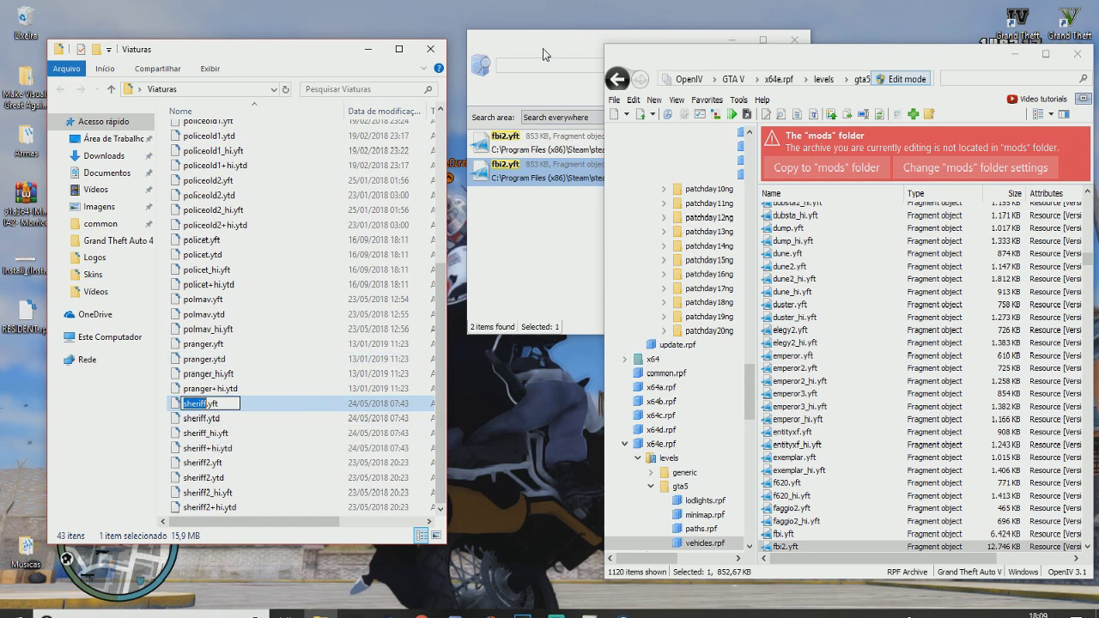
{"action": "left_click", "coordinate": [542, 48]}
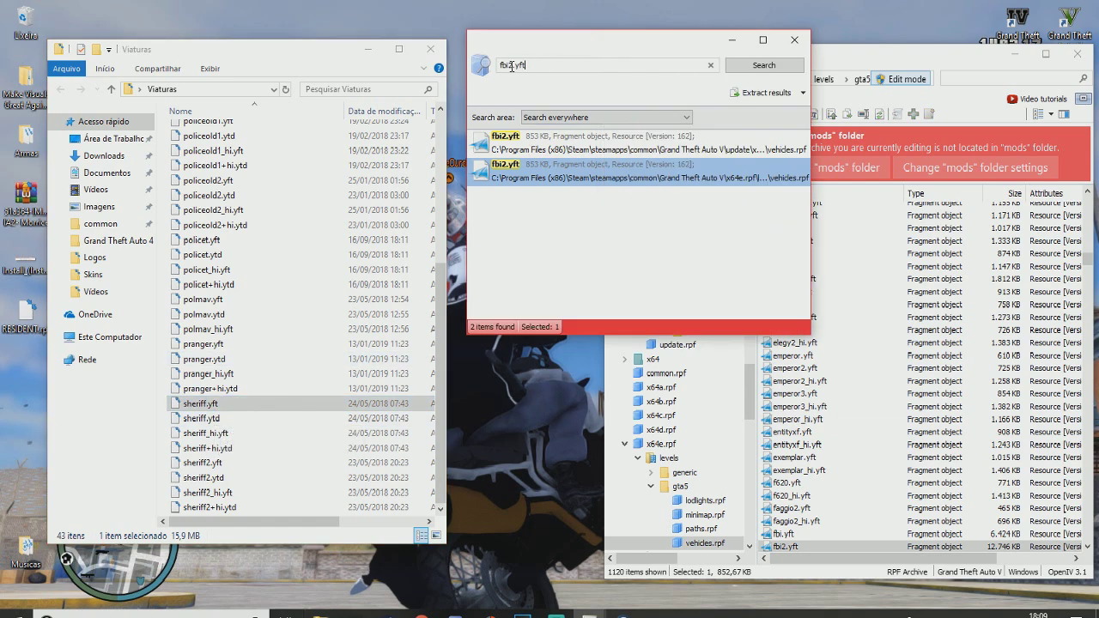
{"action": "double_click", "coordinate": [514, 66]}
{"action": "key", "text": "ctrl+v"}
{"action": "left_click", "coordinate": [742, 67]}
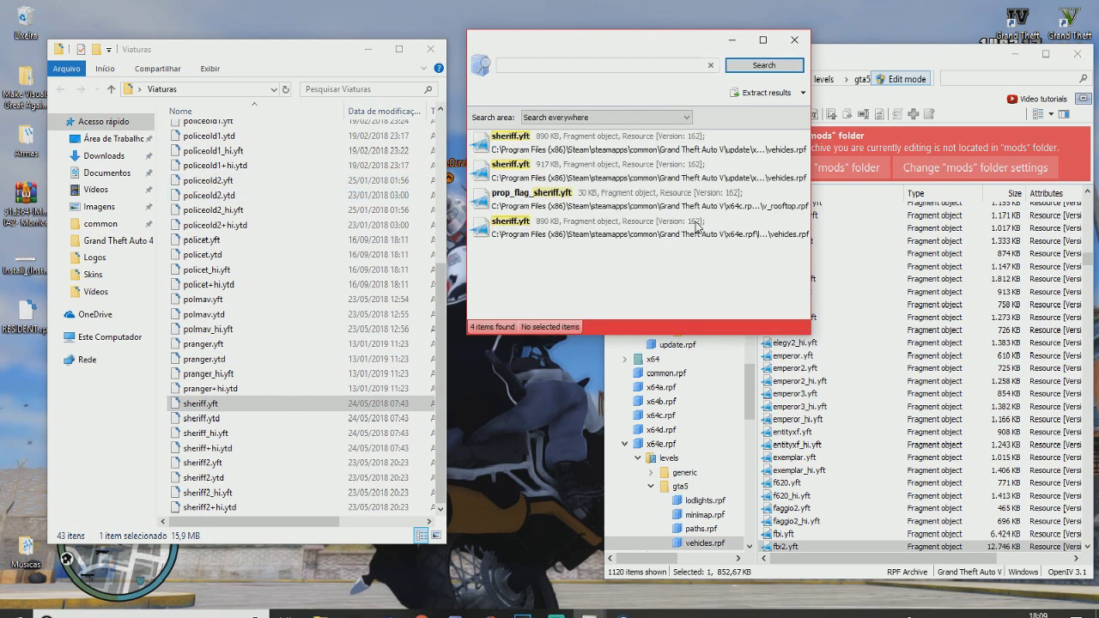
Step: Compare the archive paths of the sheriff.yft results and open the location of prop_flag_sheriff.yft in v_rooftop.rpf
{"action": "left_click", "coordinate": [579, 210]}
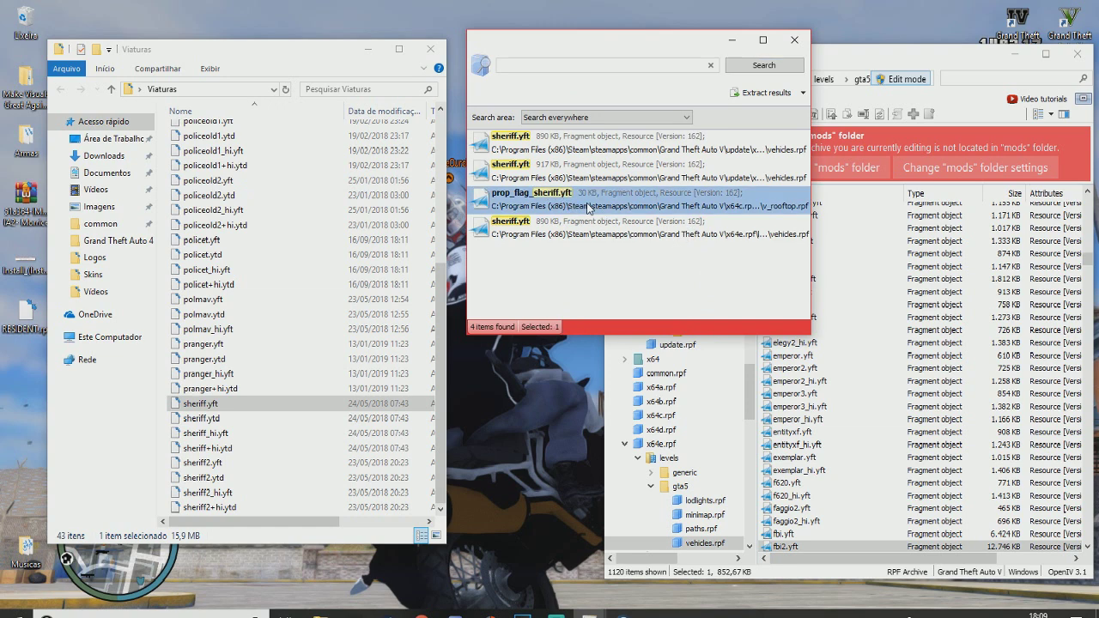
{"action": "left_click", "coordinate": [788, 243]}
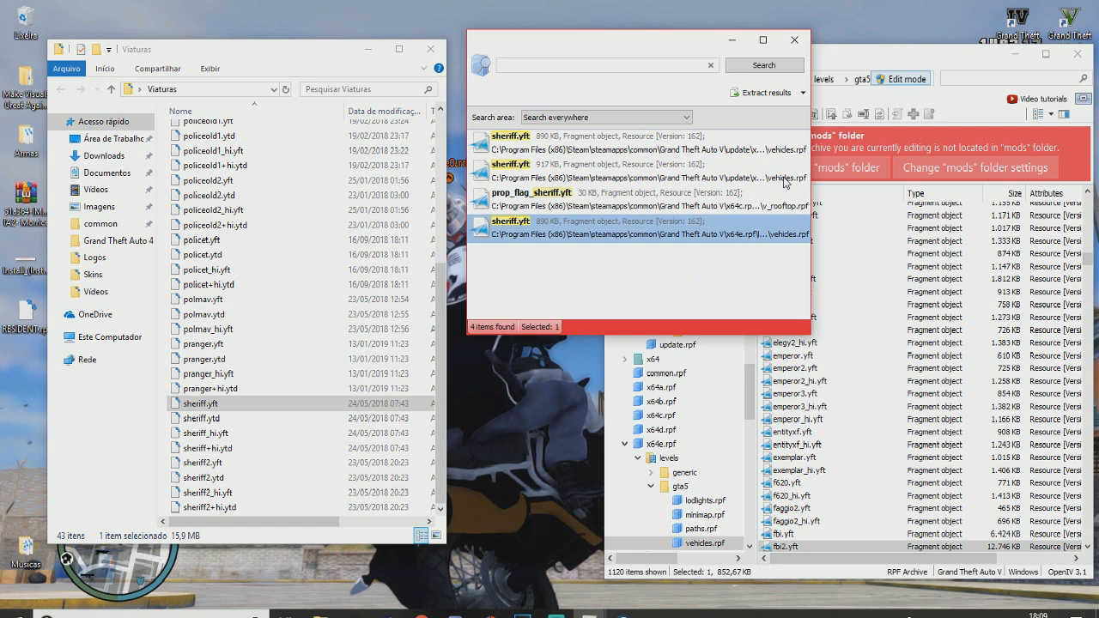
{"action": "left_click", "coordinate": [785, 210]}
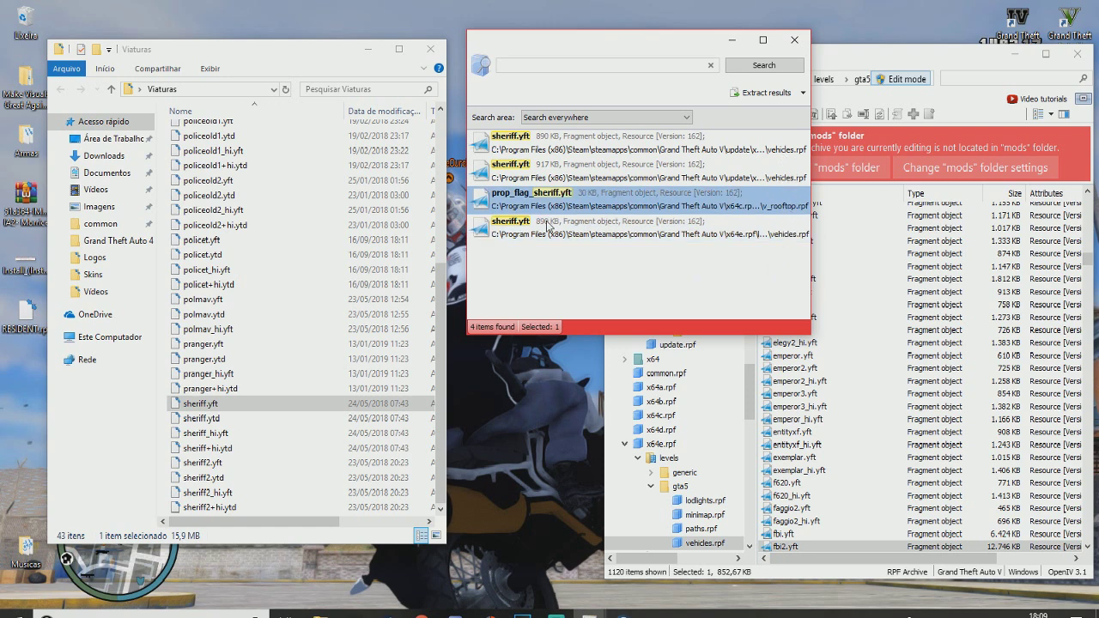
{"action": "double_click", "coordinate": [631, 203]}
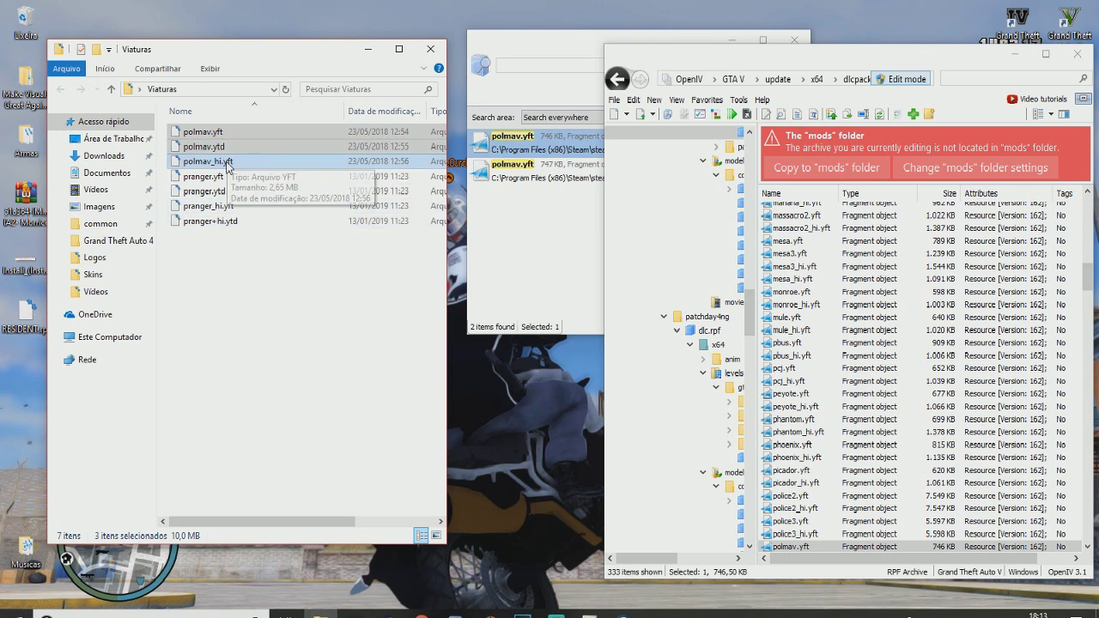
Step: Add the three polmav files to vehicles.rpf in x64e.rpf at the second polmav.yft result's location, and delete them from the Viaturas folder
{"action": "left_click", "coordinate": [519, 153]}
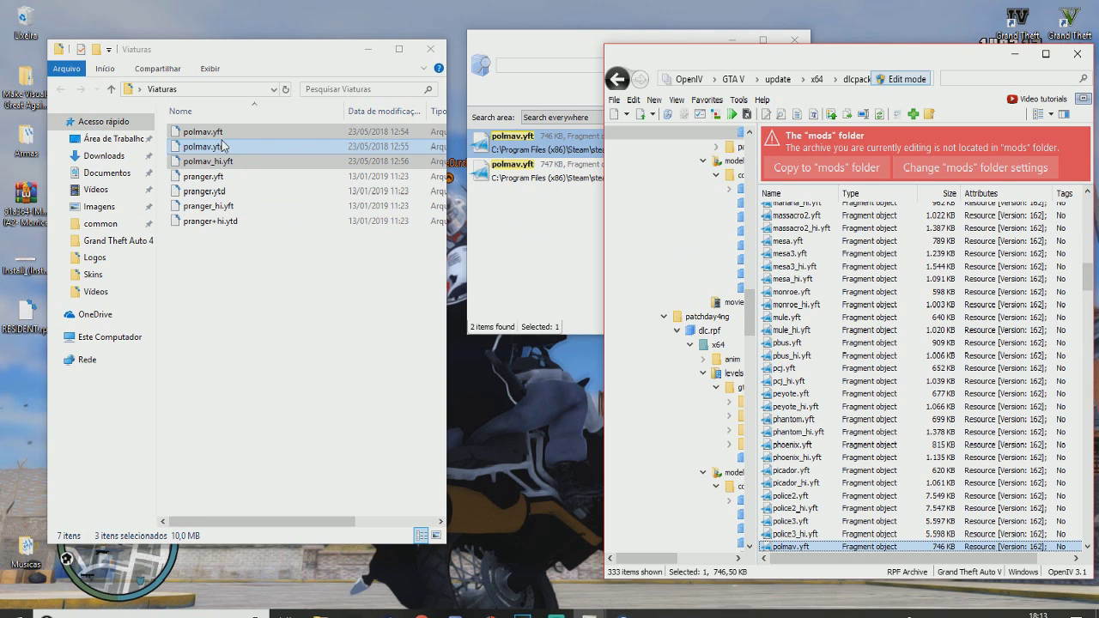
{"action": "left_click", "coordinate": [543, 180]}
{"action": "double_click", "coordinate": [544, 184]}
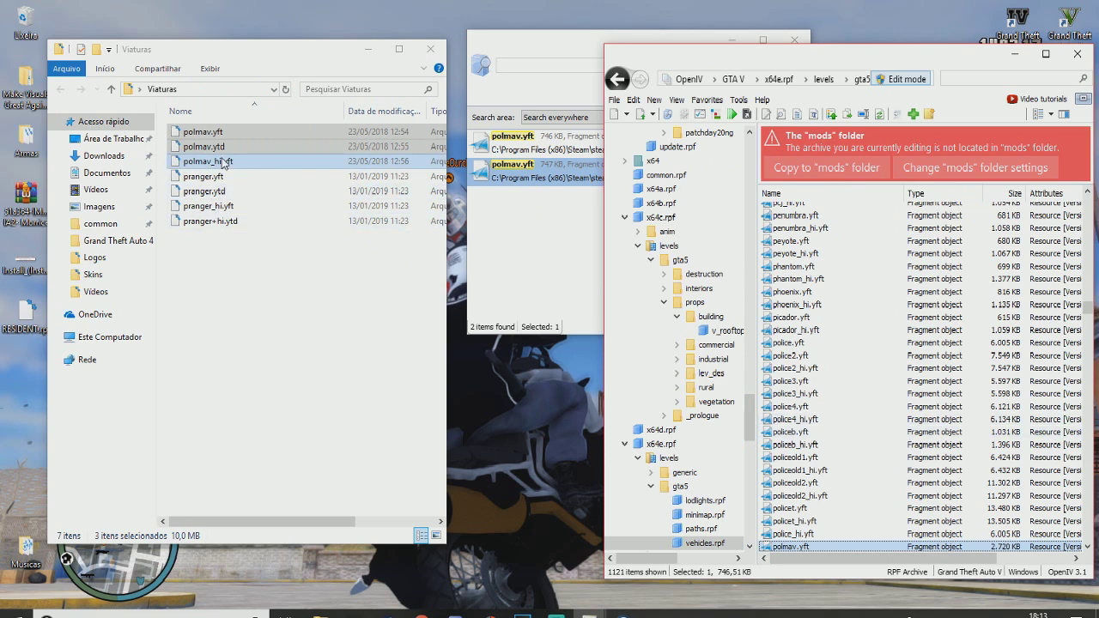
{"action": "right_click", "coordinate": [357, 150]}
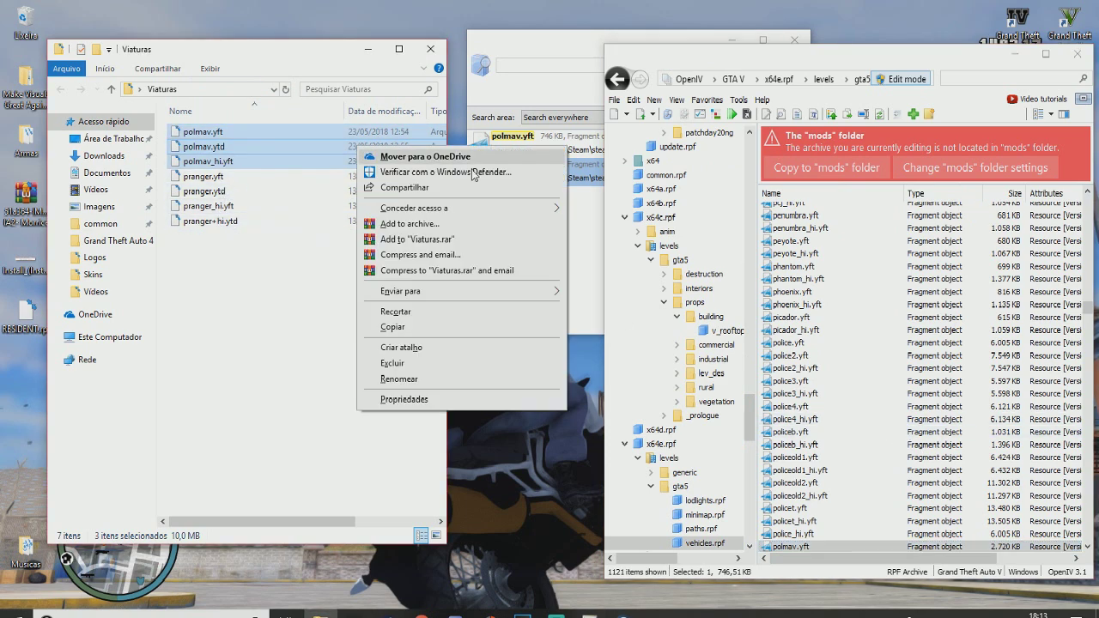
{"action": "left_click", "coordinate": [404, 363]}
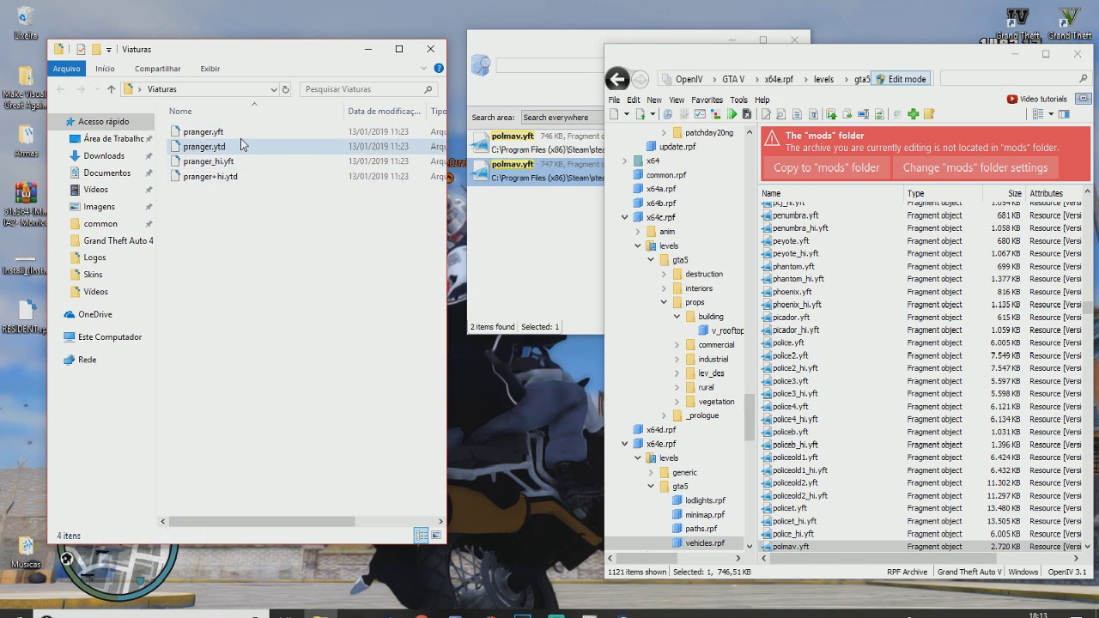
Step: Search everywhere in the game archives for pranger.yft, using the file name from the Viaturas folder
{"action": "left_click", "coordinate": [230, 136]}
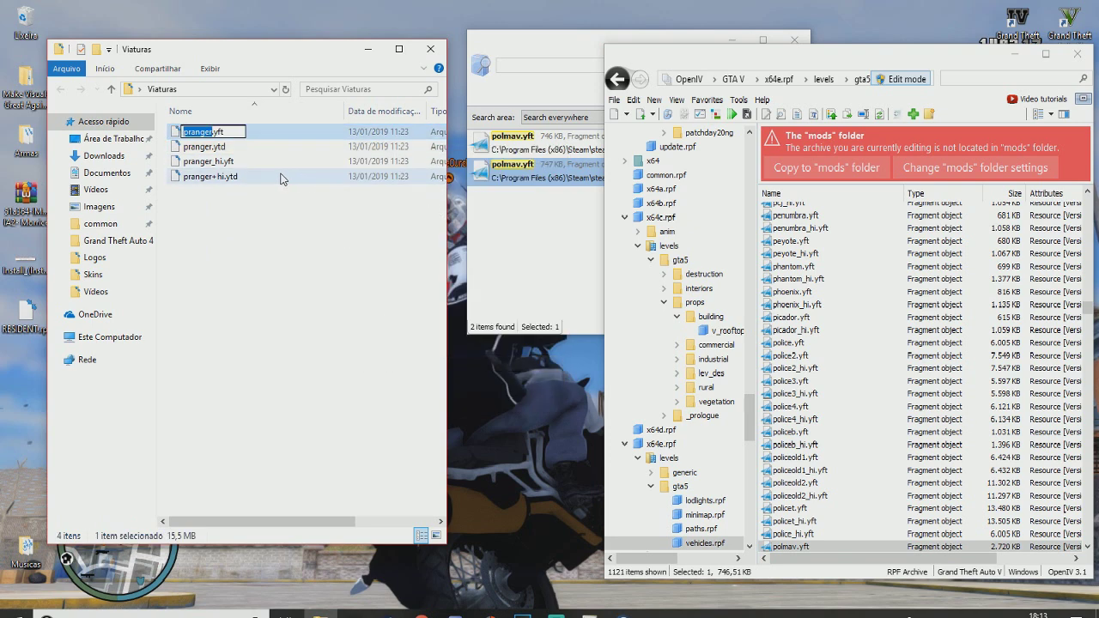
{"action": "left_click", "coordinate": [509, 61]}
{"action": "double_click", "coordinate": [524, 65]}
{"action": "left_click", "coordinate": [524, 65]}
{"action": "double_click", "coordinate": [523, 64]}
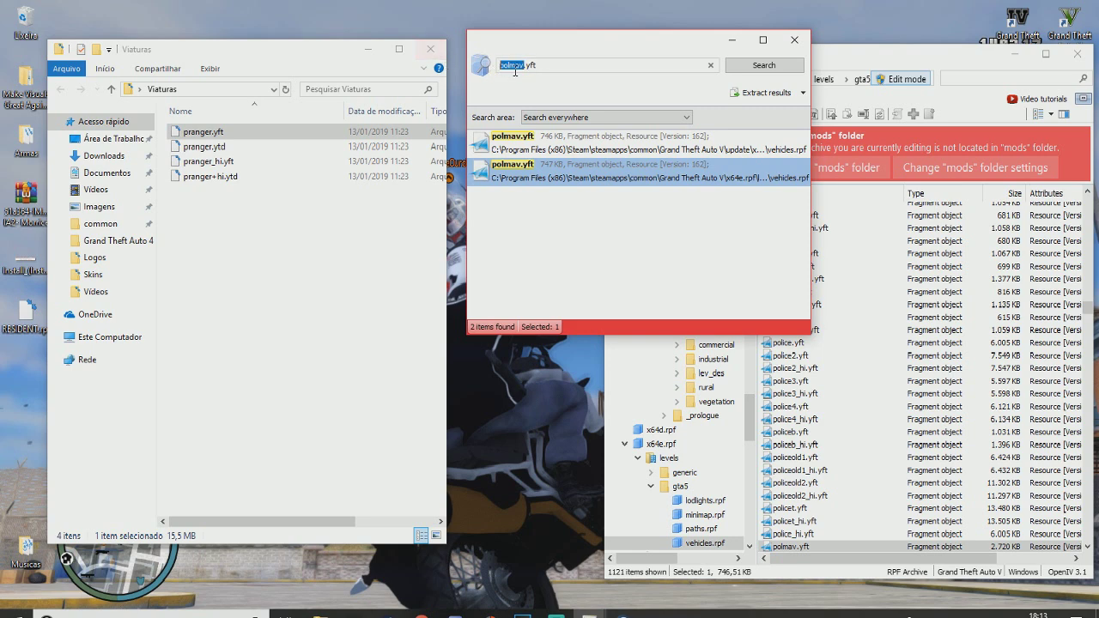
{"action": "left_click", "coordinate": [761, 65]}
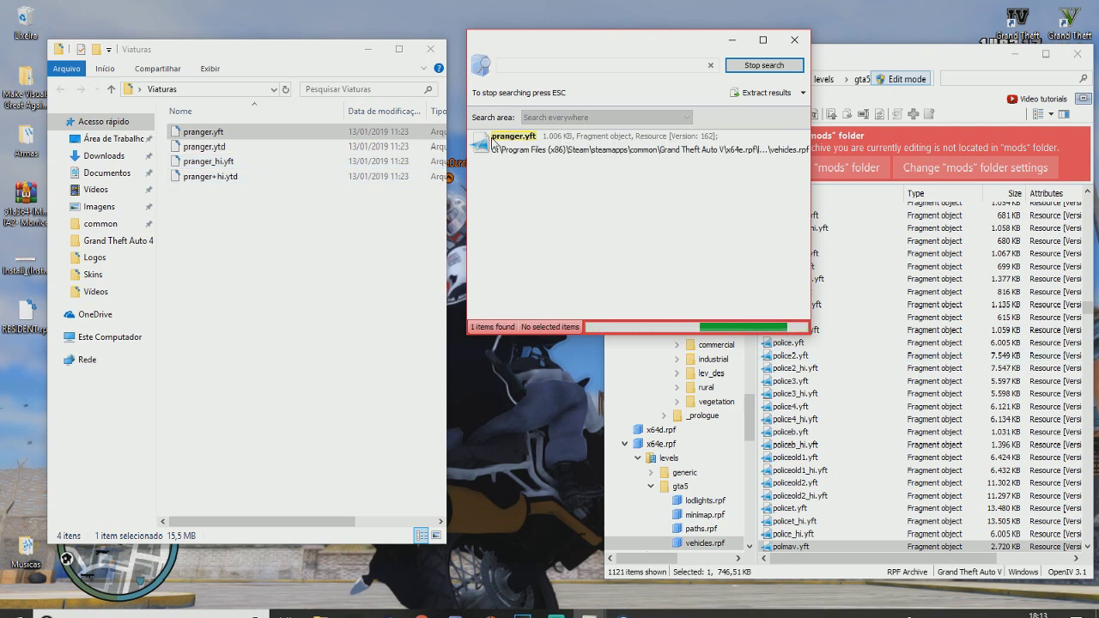
Step: Add the four pranger files from the Viaturas folder to vehicles.rpf in x64e.rpf at the location of the pranger.yft result
{"action": "double_click", "coordinate": [538, 147]}
{"action": "left_click", "coordinate": [192, 137]}
{"action": "left_click", "coordinate": [212, 179], "text": "shift"}
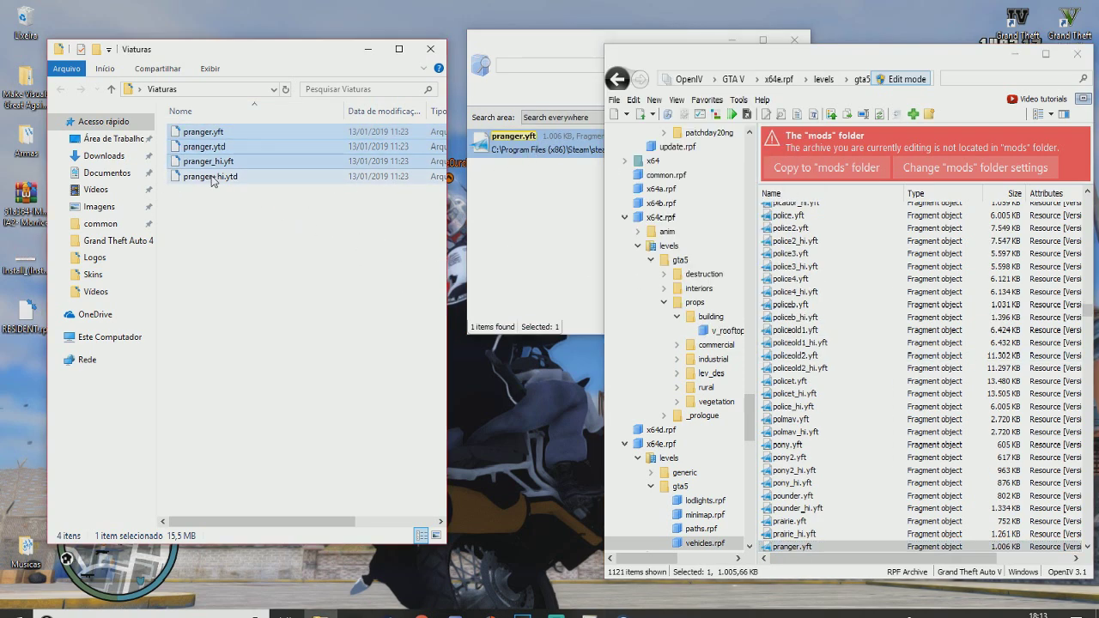
{"action": "left_click_drag", "start_coordinate": [204, 157], "coordinate": [704, 360]}
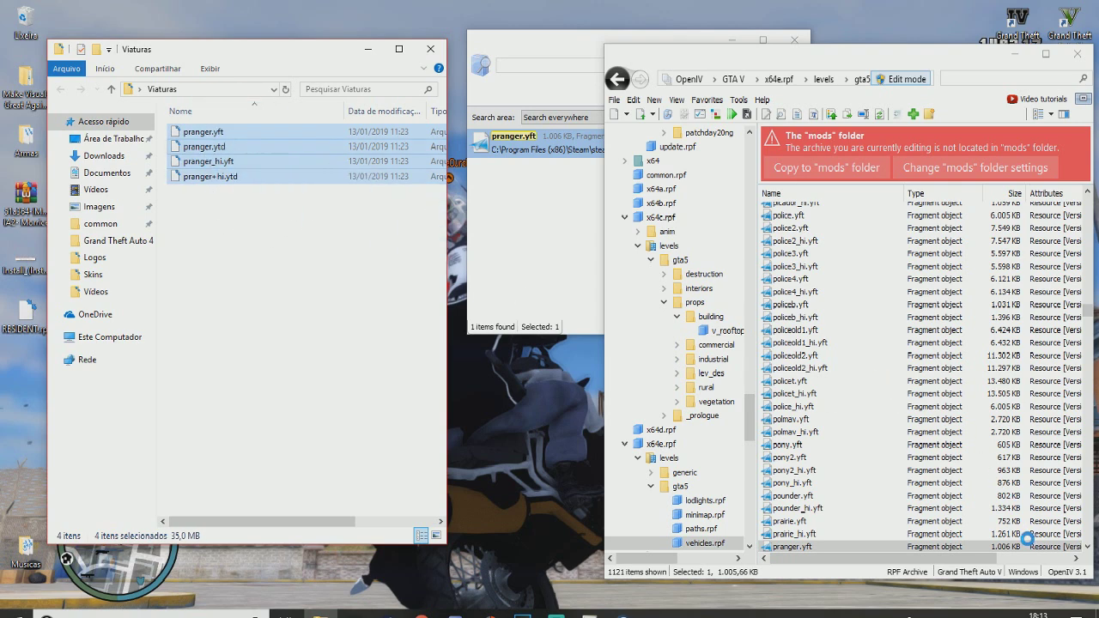
Step: Preview the replaced pranger.yft in the model viewer and rotate the vehicle to inspect it from several sides
{"action": "left_click", "coordinate": [987, 549]}
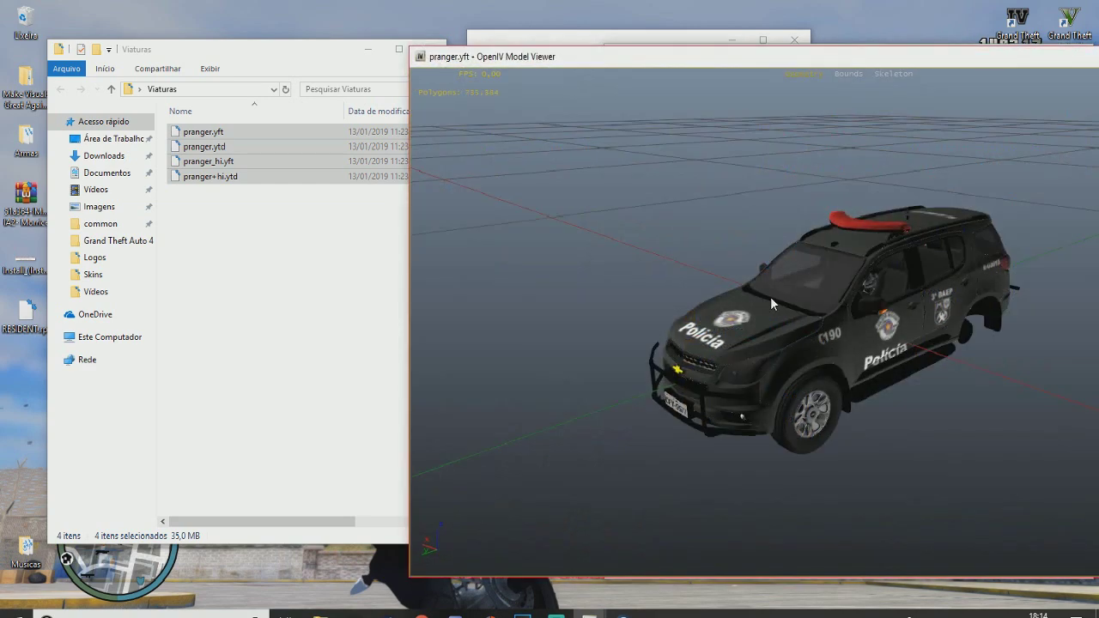
{"action": "left_click_drag", "start_coordinate": [769, 296], "coordinate": [746, 302]}
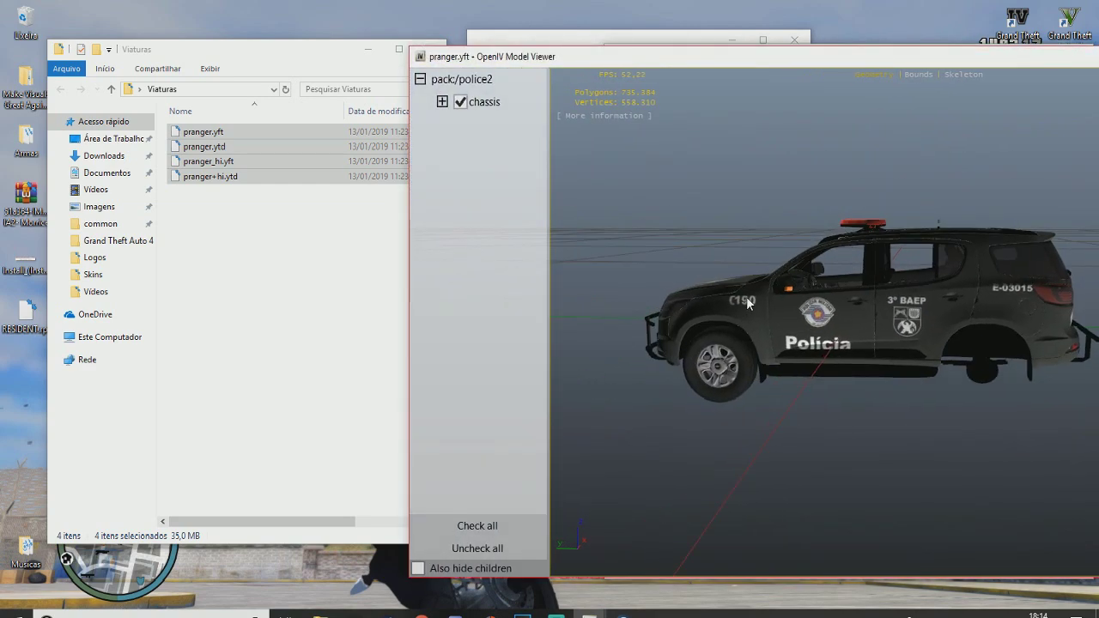
{"action": "left_click_drag", "start_coordinate": [652, 58], "coordinate": [352, 98]}
{"action": "left_click_drag", "start_coordinate": [570, 326], "coordinate": [894, 105]}
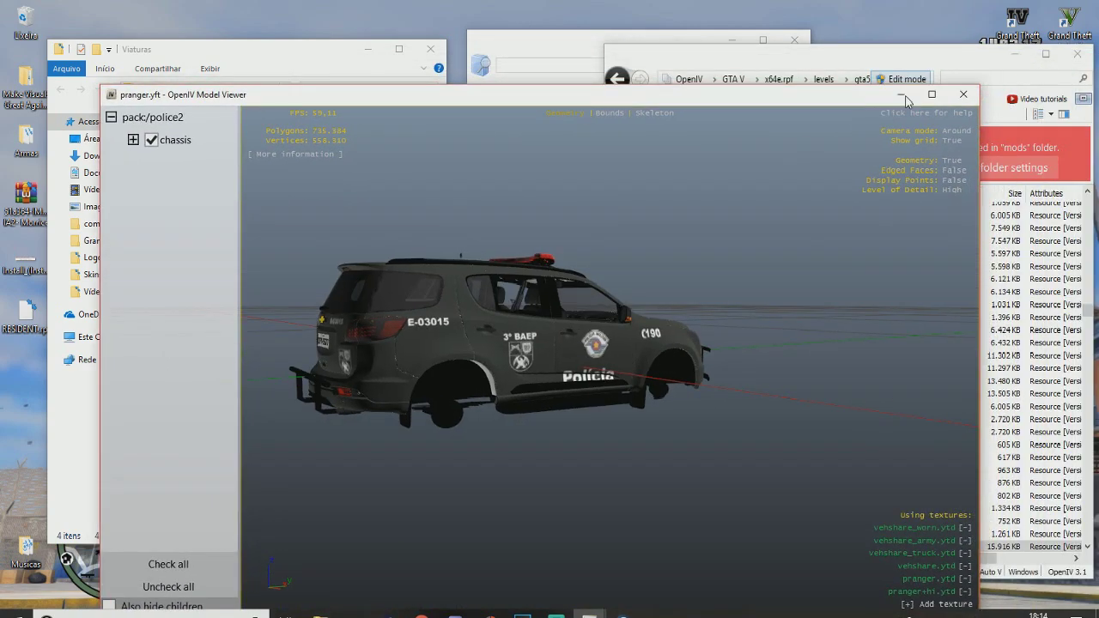
{"action": "left_click", "coordinate": [966, 97]}
Step: Close the pranger.yft search window and the Viaturas folder window
{"action": "left_click", "coordinate": [539, 49]}
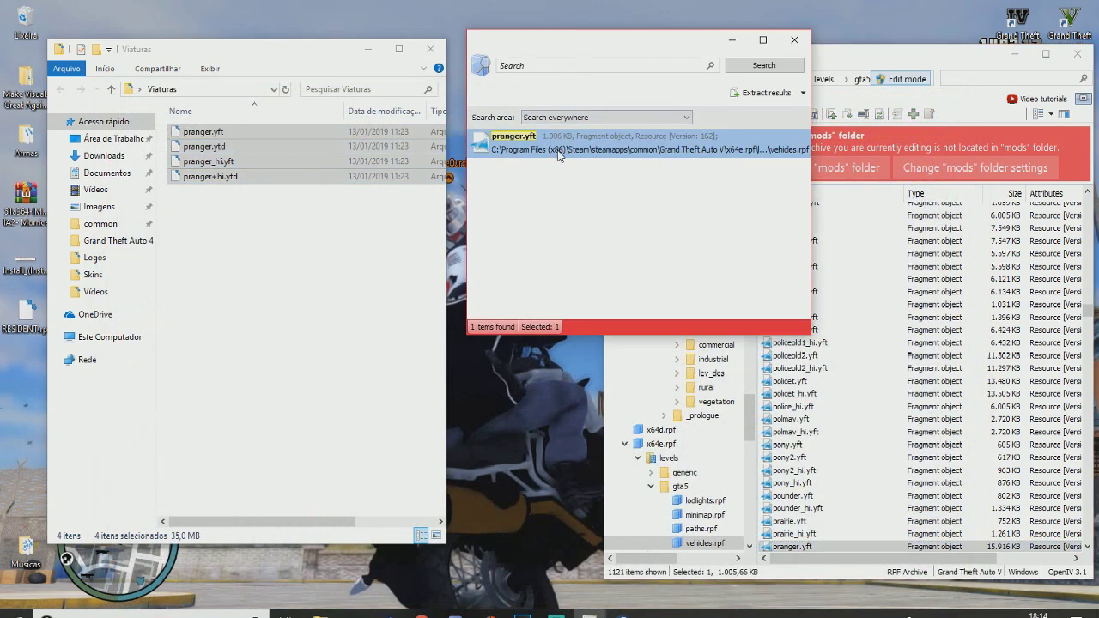
{"action": "left_click", "coordinate": [794, 39]}
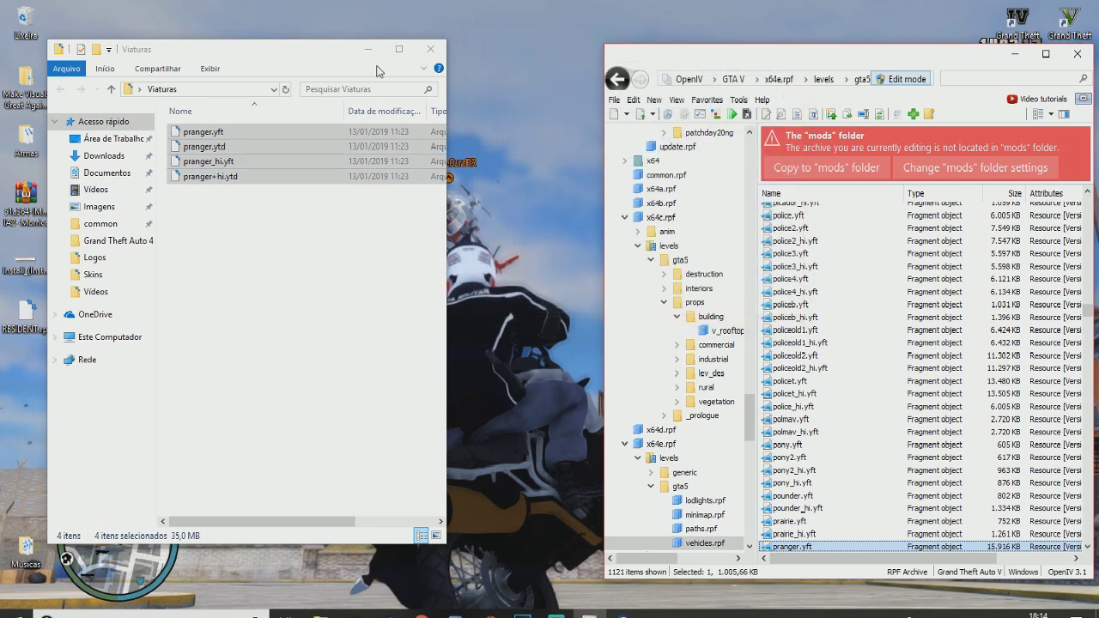
{"action": "left_click", "coordinate": [431, 49]}
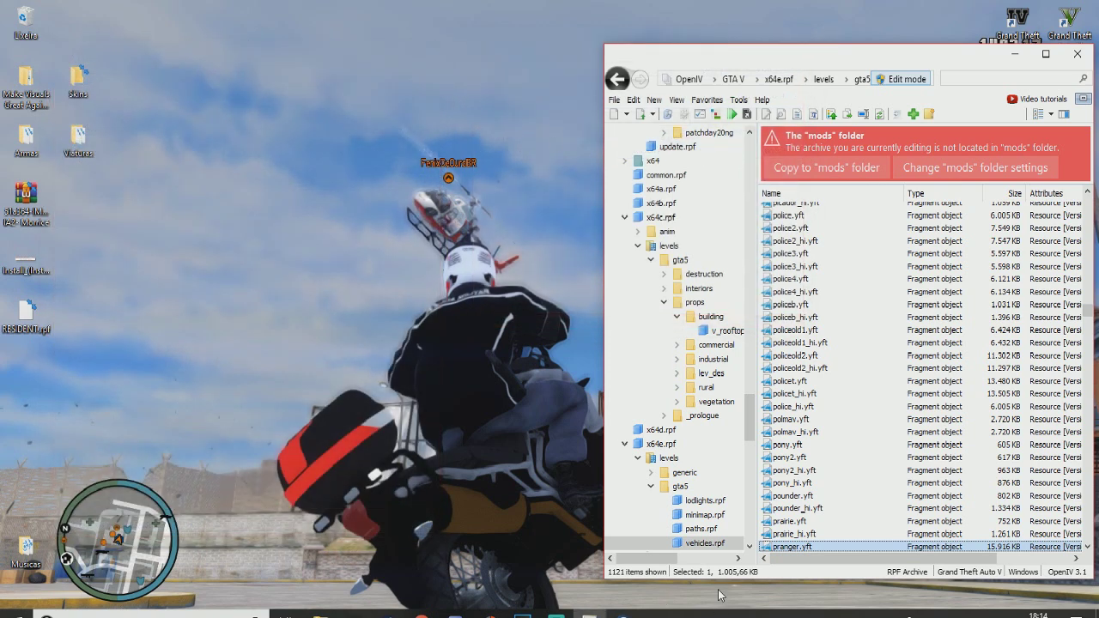
Step: Collapse the expanded x64e.rpf and x64v.rpf archives together with their subfolders in the archive tree
{"action": "scroll", "coordinate": [745, 431], "scroll_direction": "down", "scroll_amount": 5}
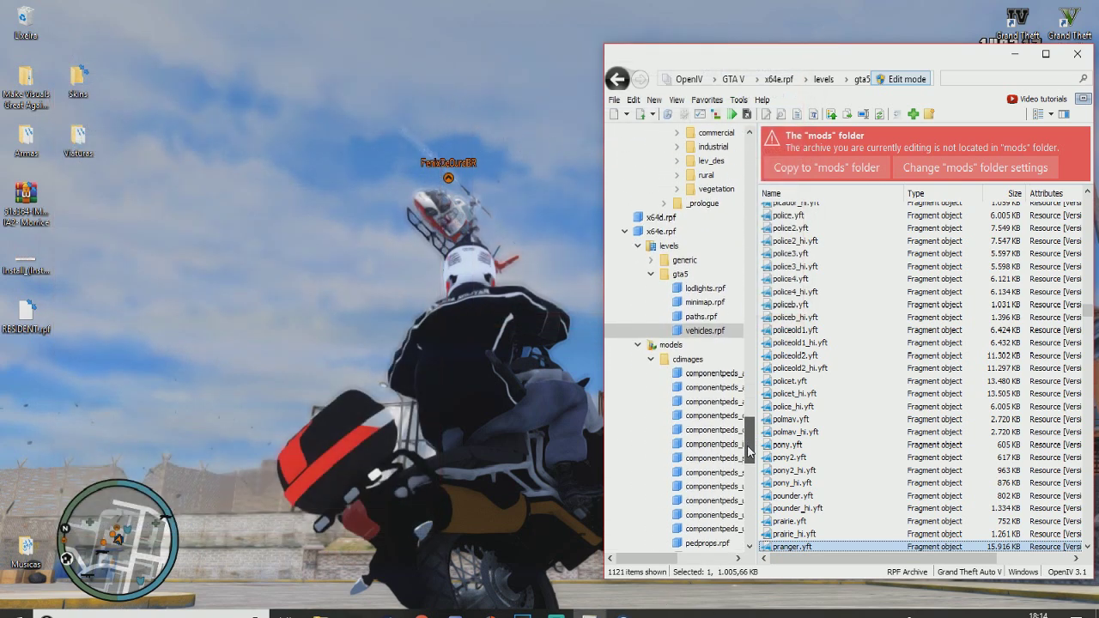
{"action": "left_click", "coordinate": [649, 359]}
{"action": "left_click", "coordinate": [638, 344]}
{"action": "left_click", "coordinate": [650, 273]}
{"action": "left_click", "coordinate": [637, 246]}
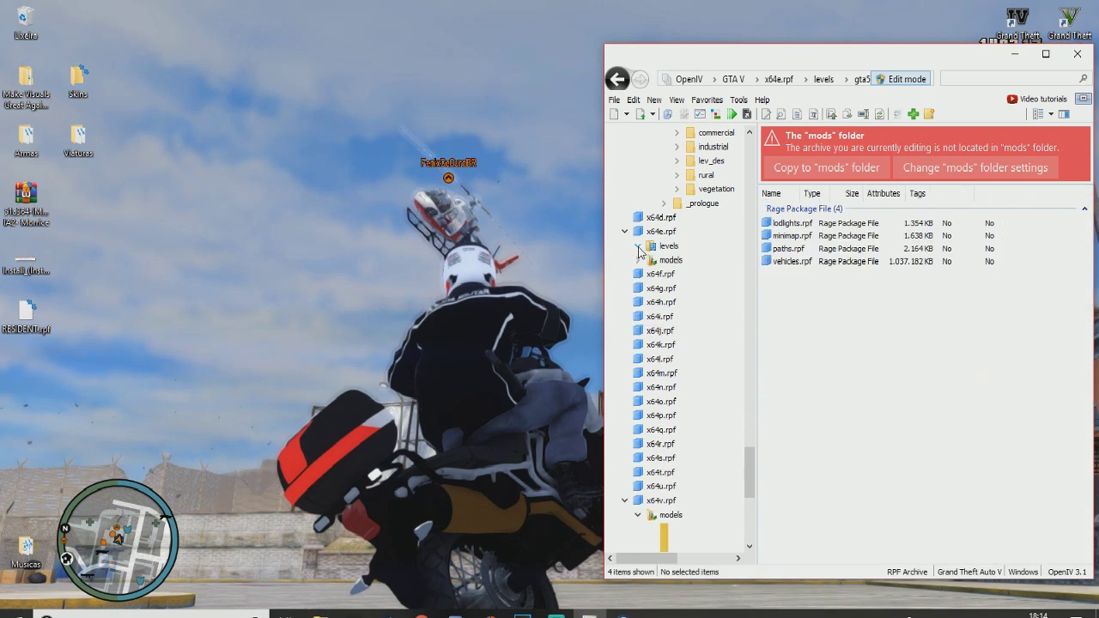
{"action": "left_click", "coordinate": [625, 231]}
{"action": "left_click", "coordinate": [651, 500]}
{"action": "left_click", "coordinate": [638, 486]}
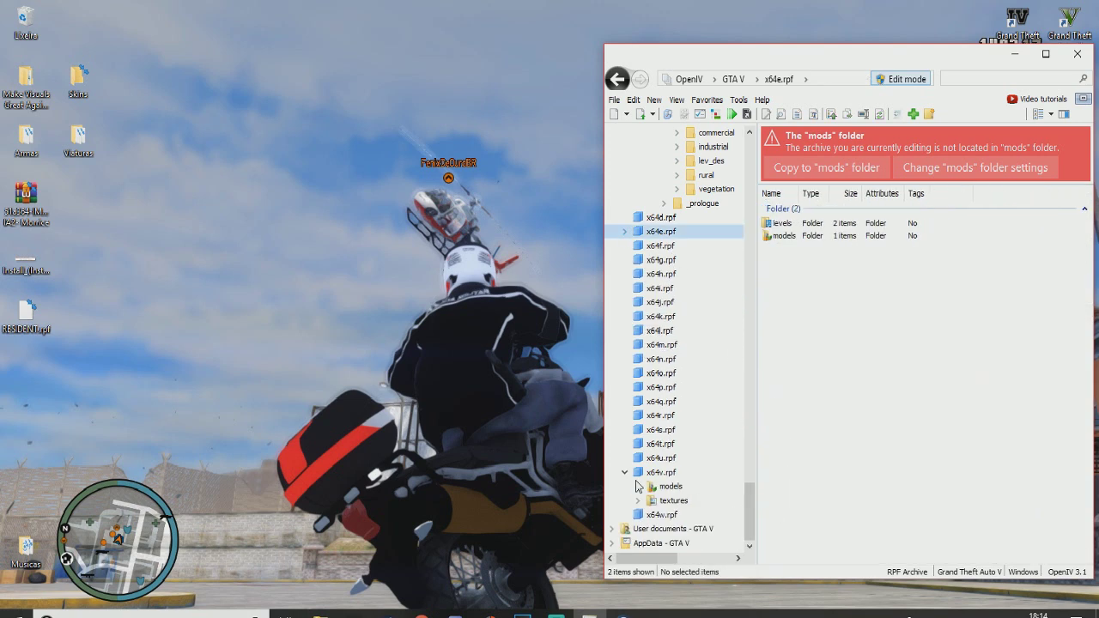
{"action": "left_click", "coordinate": [624, 473]}
Step: Collapse x64c.rpf and its expanded building, props, gta5 and levels folders in the archive tree
{"action": "left_click_drag", "start_coordinate": [753, 509], "coordinate": [755, 456]}
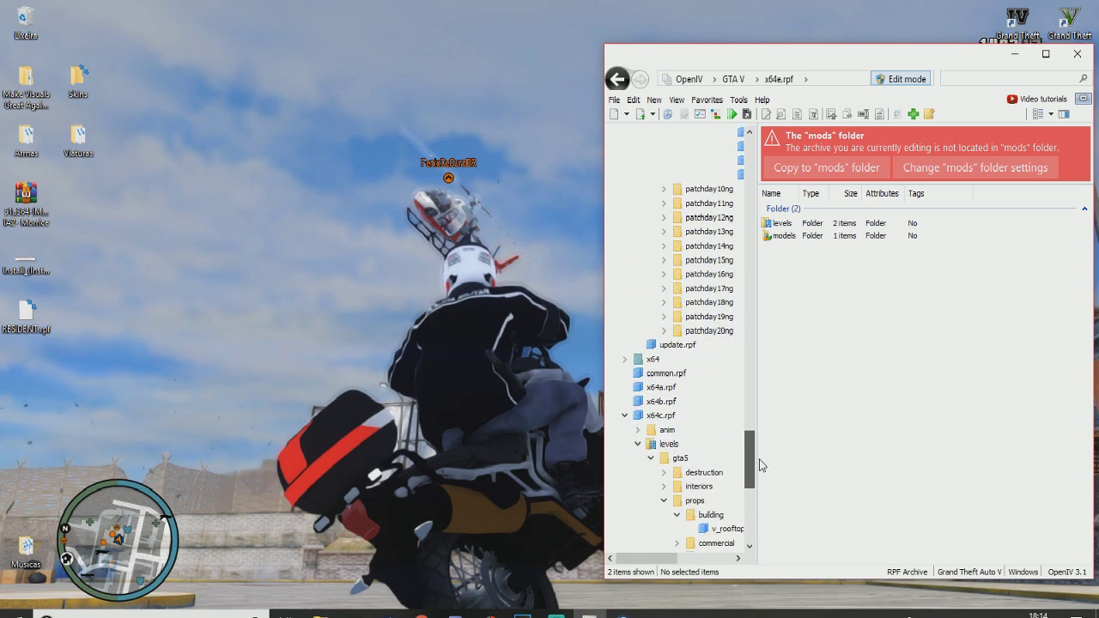
{"action": "left_click", "coordinate": [677, 430]}
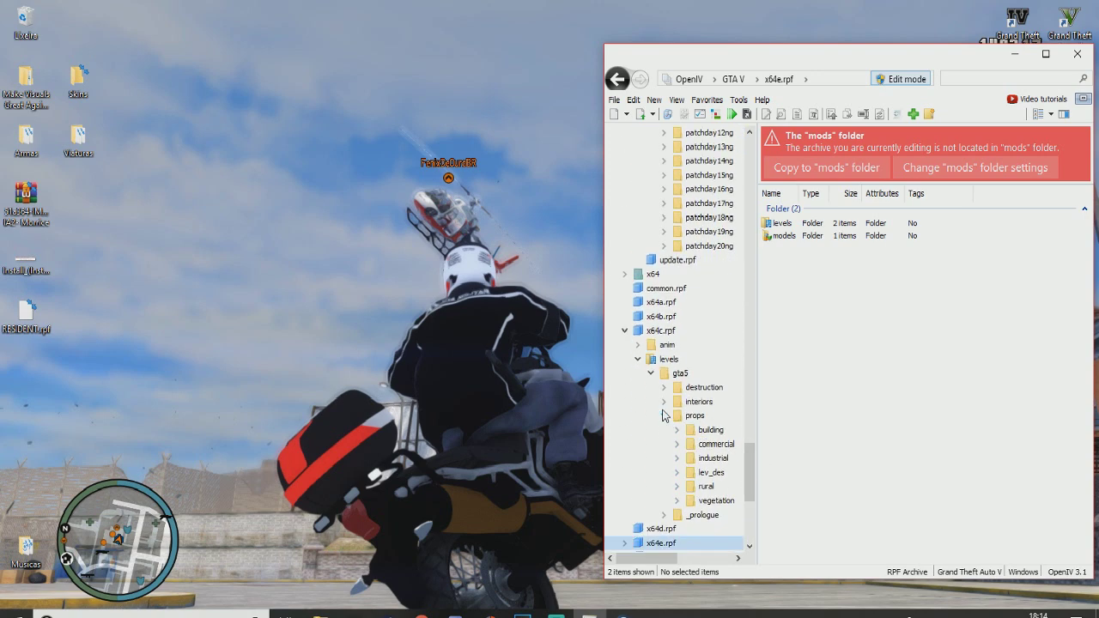
{"action": "left_click", "coordinate": [663, 415]}
{"action": "left_click", "coordinate": [651, 372]}
{"action": "left_click", "coordinate": [638, 359]}
{"action": "left_click", "coordinate": [624, 331]}
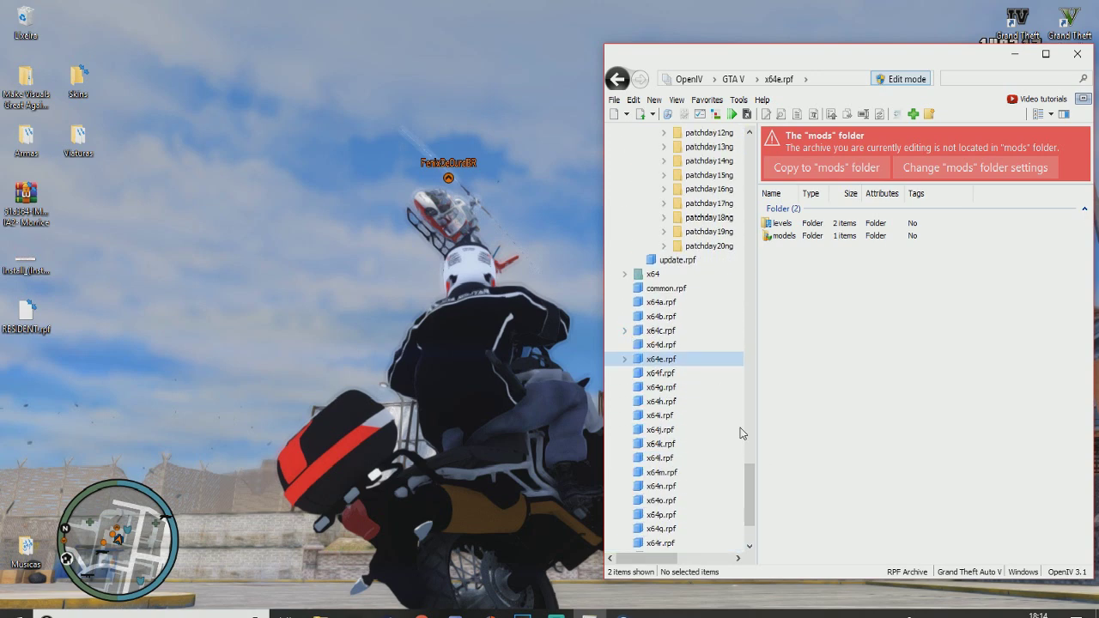
Step: Collapse the patchday9ng folder with its dlc.rpf, x64 and models branches
{"action": "left_click_drag", "start_coordinate": [750, 479], "coordinate": [749, 415]}
{"action": "left_click", "coordinate": [715, 373]}
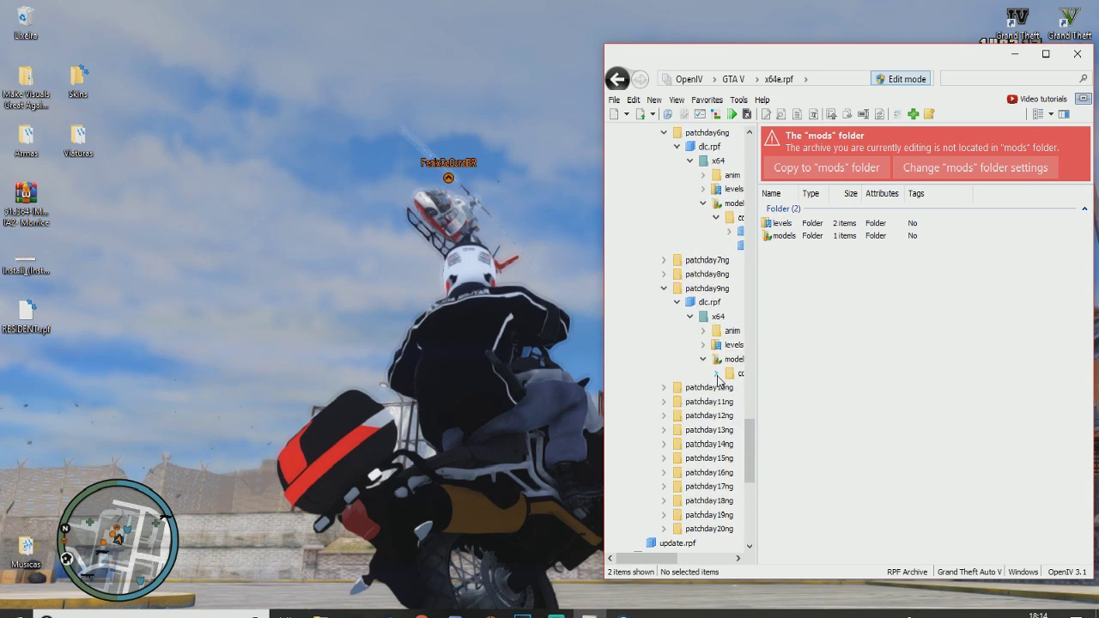
{"action": "left_click", "coordinate": [703, 358]}
{"action": "left_click", "coordinate": [690, 317]}
{"action": "left_click", "coordinate": [676, 302]}
{"action": "left_click", "coordinate": [663, 289]}
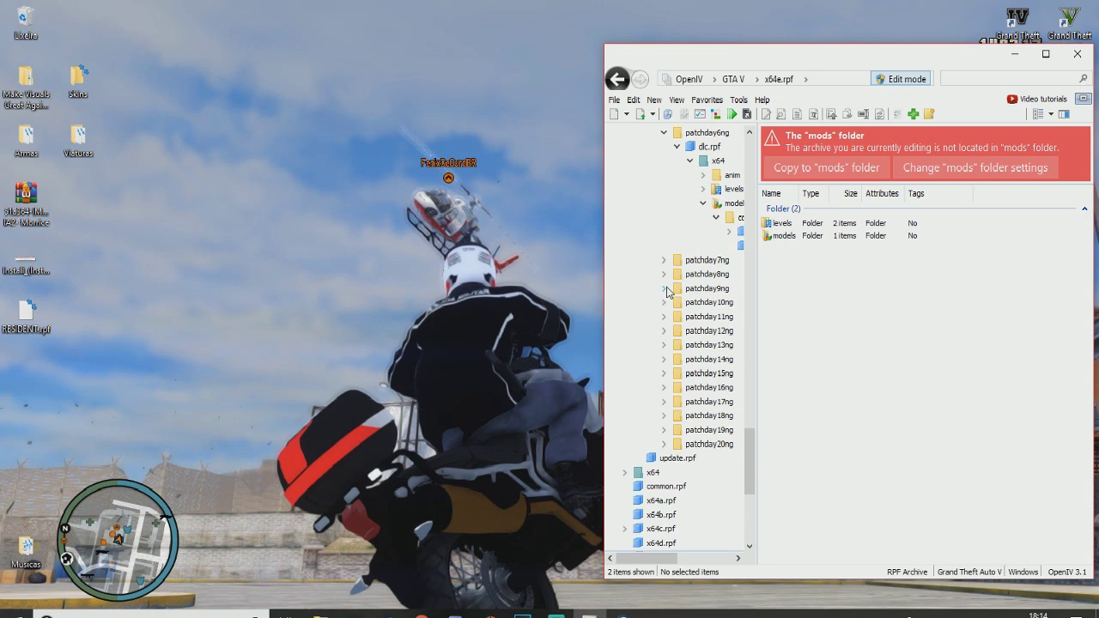
Step: Collapse the patchday6ng folder and its expanded dlc.rpf contents
{"action": "scroll", "coordinate": [759, 452], "scroll_direction": "up", "scroll_amount": 4}
{"action": "left_click", "coordinate": [703, 387]}
{"action": "left_click", "coordinate": [690, 344]}
{"action": "left_click", "coordinate": [677, 330]}
{"action": "left_click", "coordinate": [664, 316]}
Step: Collapse the patchday4ng folder along with the models, levels, x64 and dlc.rpf branches inside it
{"action": "left_click_drag", "start_coordinate": [752, 422], "coordinate": [752, 399]}
{"action": "left_click", "coordinate": [716, 373]}
{"action": "left_click", "coordinate": [702, 362]}
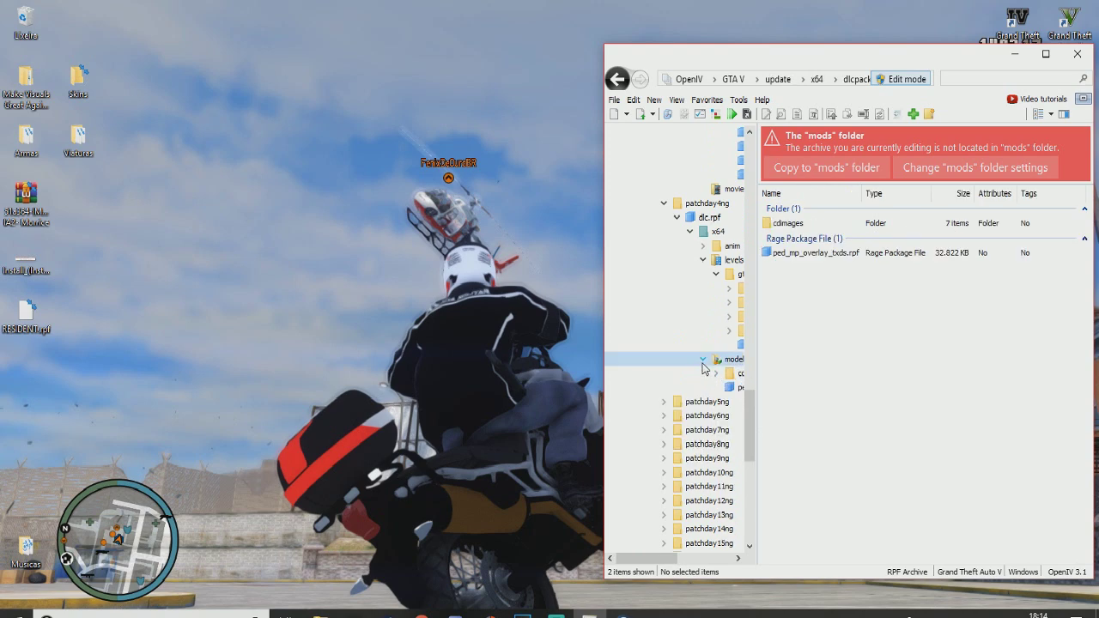
{"action": "left_click", "coordinate": [703, 360]}
{"action": "left_click_drag", "start_coordinate": [748, 405], "coordinate": [747, 378]}
{"action": "left_click", "coordinate": [716, 459]}
{"action": "left_click", "coordinate": [703, 444]}
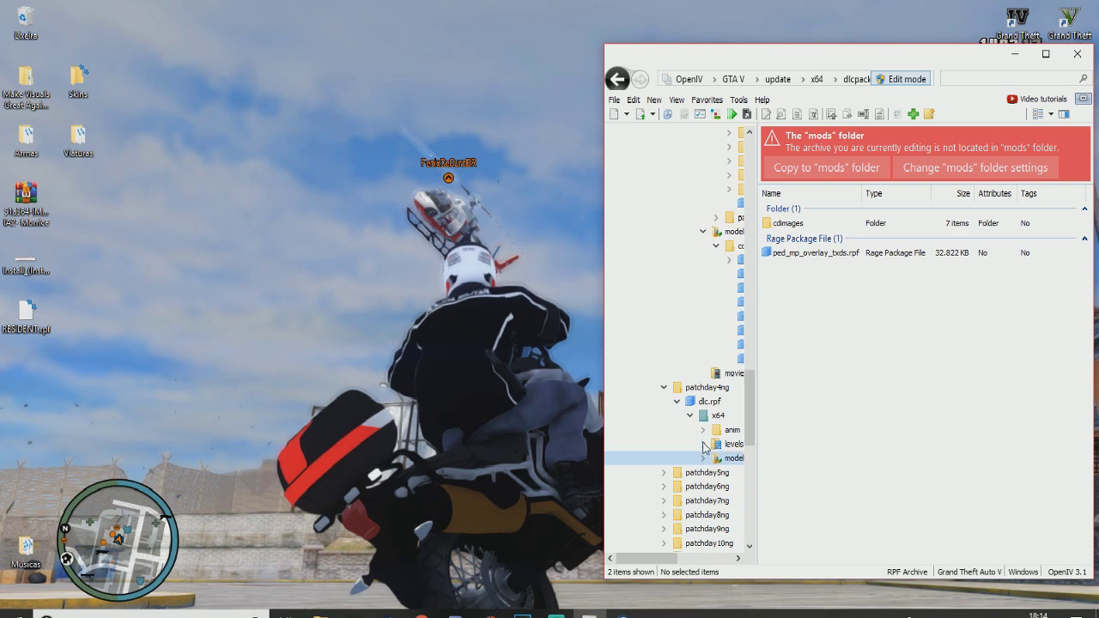
{"action": "left_click", "coordinate": [690, 416]}
{"action": "left_click", "coordinate": [677, 403]}
{"action": "left_click", "coordinate": [663, 387]}
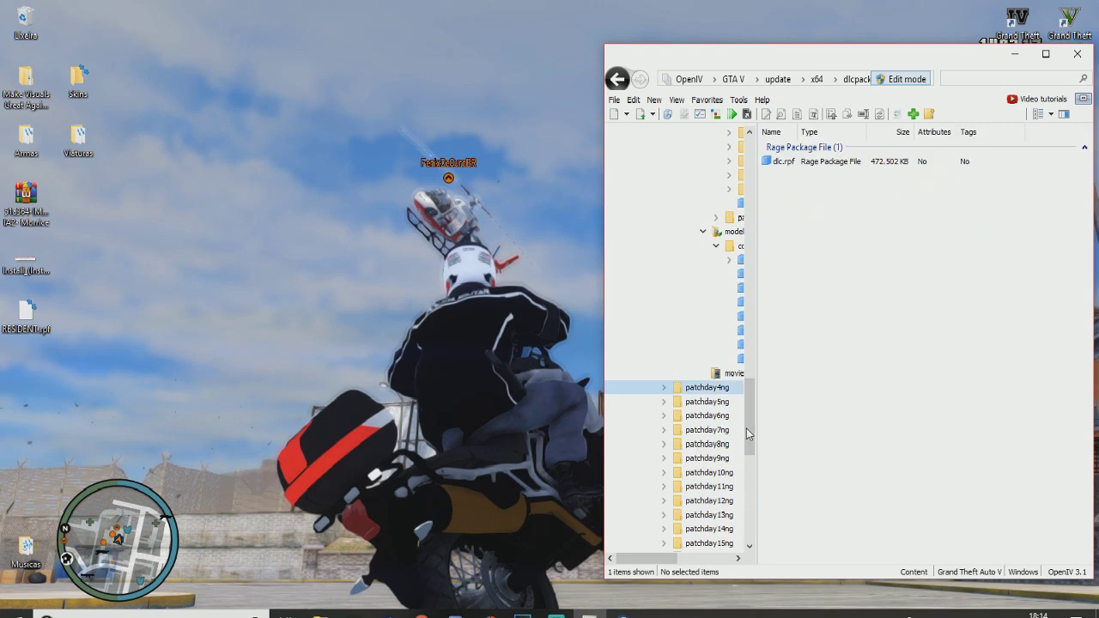
Step: Collapse the patchday3ng folder, including its models, levels, x64 and dlc.rpf branches
{"action": "scroll", "coordinate": [710, 390], "scroll_direction": "up", "scroll_amount": 3}
{"action": "left_click", "coordinate": [716, 359]}
{"action": "left_click", "coordinate": [703, 345]}
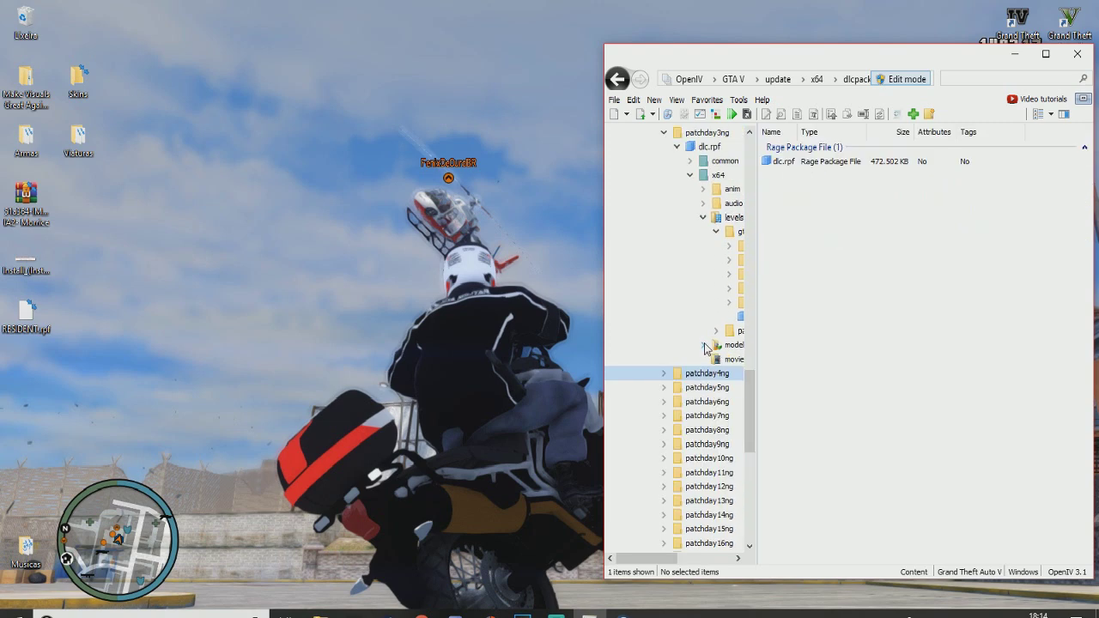
{"action": "left_click", "coordinate": [716, 233]}
{"action": "left_click", "coordinate": [703, 218]}
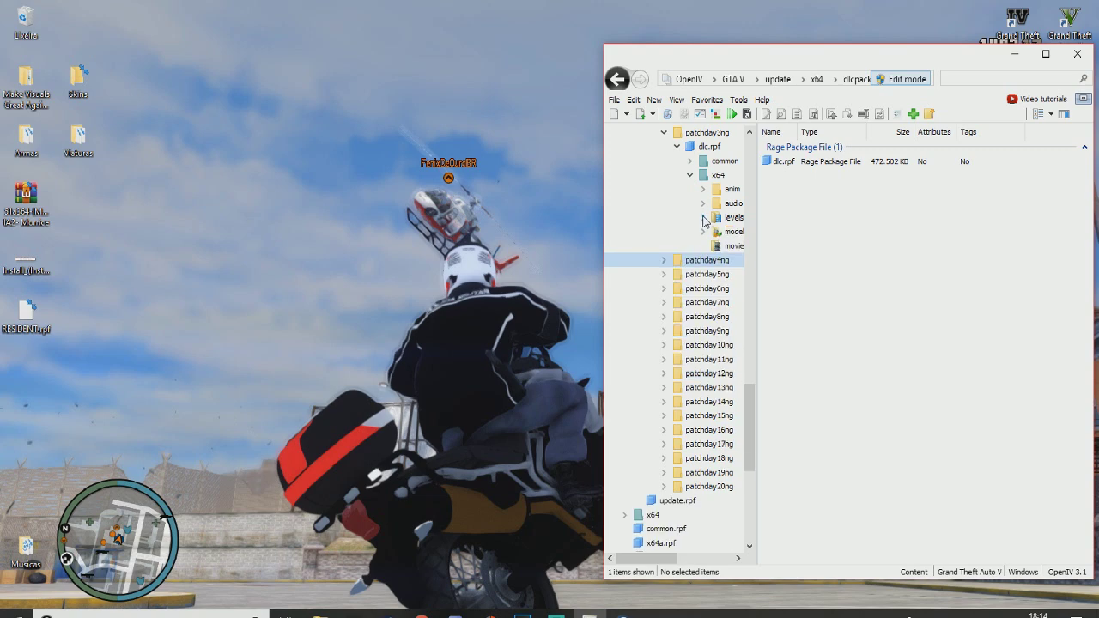
{"action": "left_click", "coordinate": [689, 175]}
{"action": "left_click", "coordinate": [676, 147]}
{"action": "left_click", "coordinate": [663, 133]}
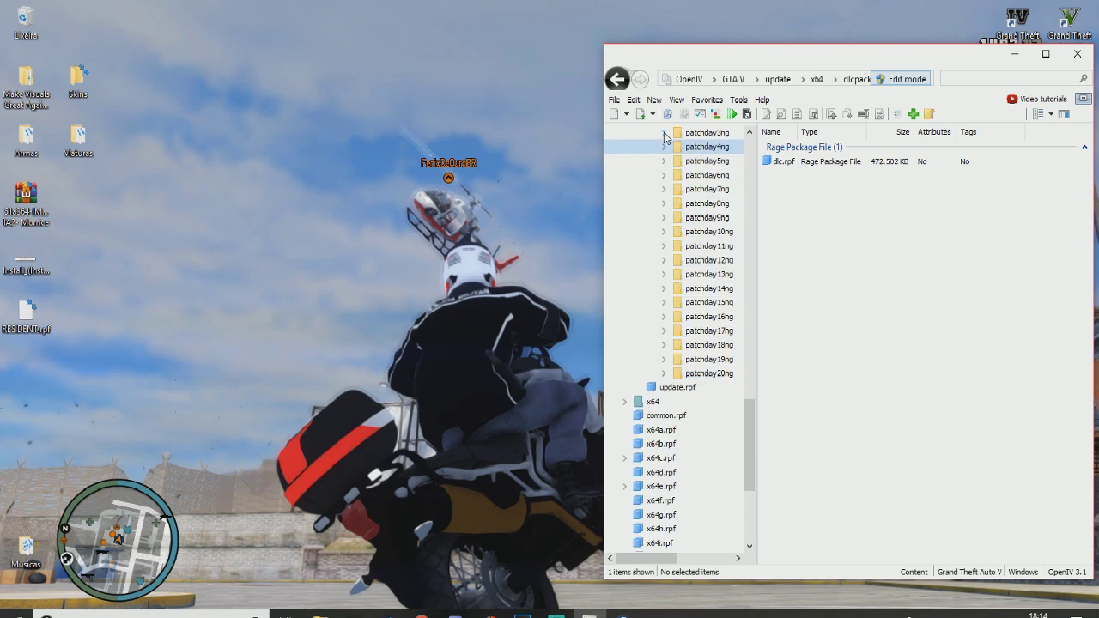
Step: Collapse the patchday2ng folder with its expanded levels, x64 and dlc.rpf branches
{"action": "left_click_drag", "start_coordinate": [750, 463], "coordinate": [764, 341]}
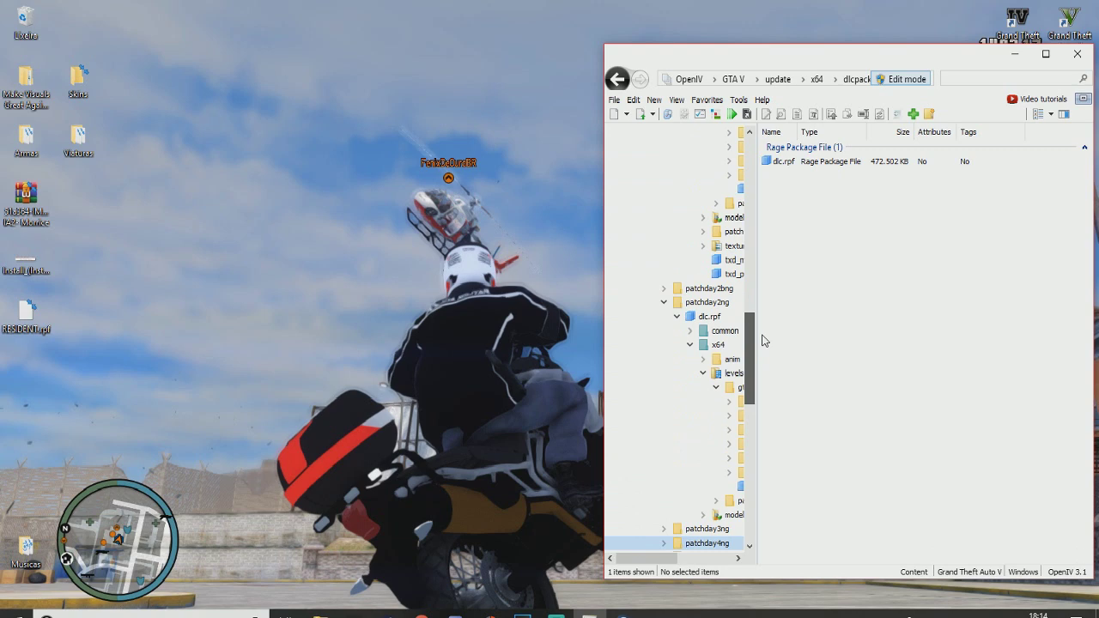
{"action": "left_click", "coordinate": [715, 387]}
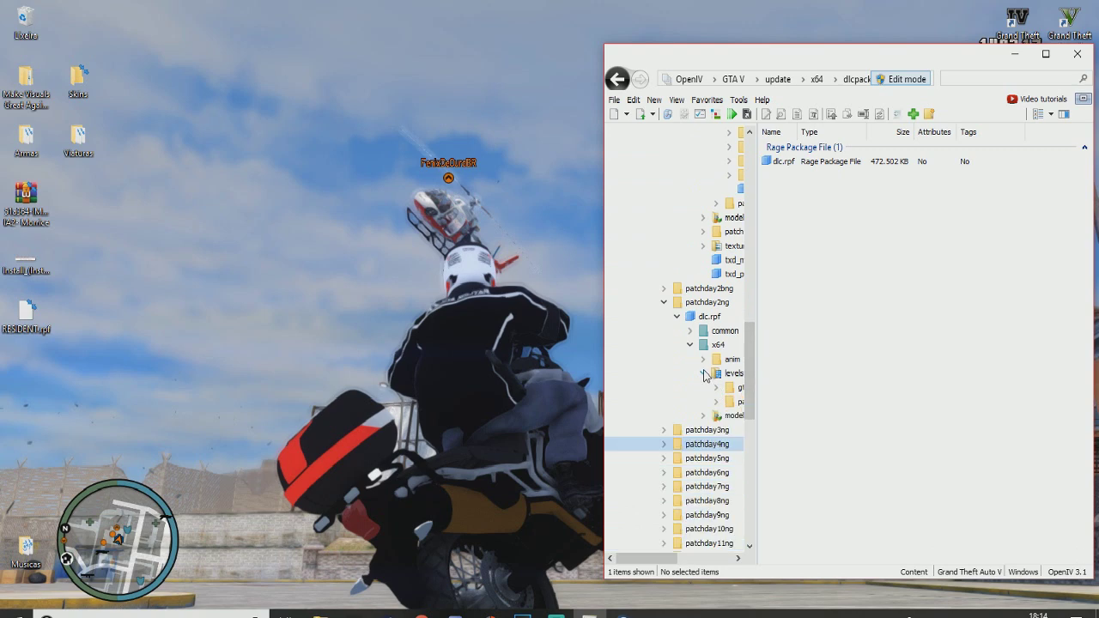
{"action": "left_click", "coordinate": [703, 373]}
{"action": "left_click", "coordinate": [689, 345]}
{"action": "left_click", "coordinate": [677, 316]}
{"action": "left_click", "coordinate": [663, 302]}
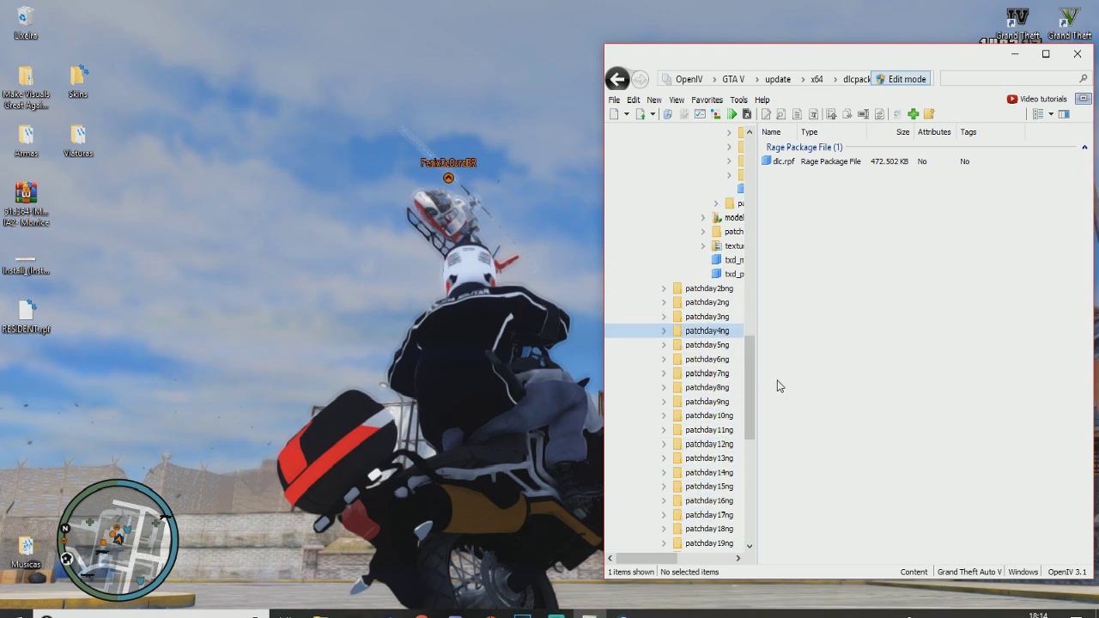
Step: Collapse the patchday1ng folder and the levels, x64 and dlc.rpf branches under it
{"action": "left_click_drag", "start_coordinate": [751, 386], "coordinate": [751, 299]}
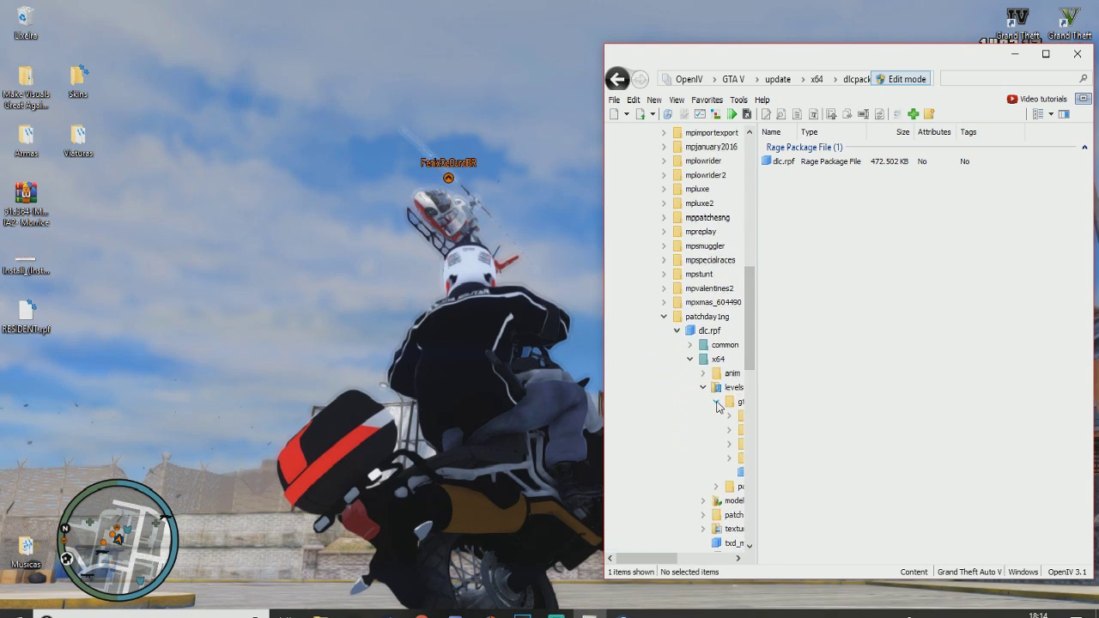
{"action": "left_click", "coordinate": [716, 400]}
{"action": "left_click", "coordinate": [703, 387]}
{"action": "left_click", "coordinate": [689, 359]}
{"action": "left_click", "coordinate": [676, 331]}
{"action": "left_click", "coordinate": [664, 317]}
Step: Collapse the mpheist folder with its models, x64 and dlc.rpf branches
{"action": "left_click_drag", "start_coordinate": [751, 343], "coordinate": [770, 261]}
{"action": "scroll", "coordinate": [770, 261], "scroll_direction": "up", "scroll_amount": 2}
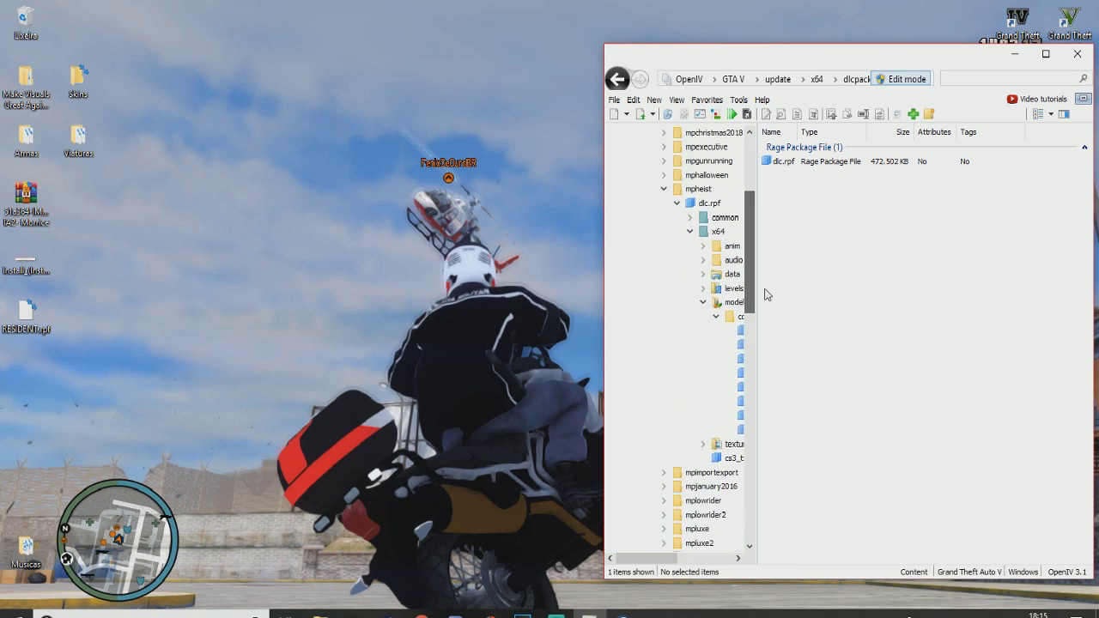
{"action": "left_click", "coordinate": [716, 317]}
{"action": "left_click", "coordinate": [704, 306]}
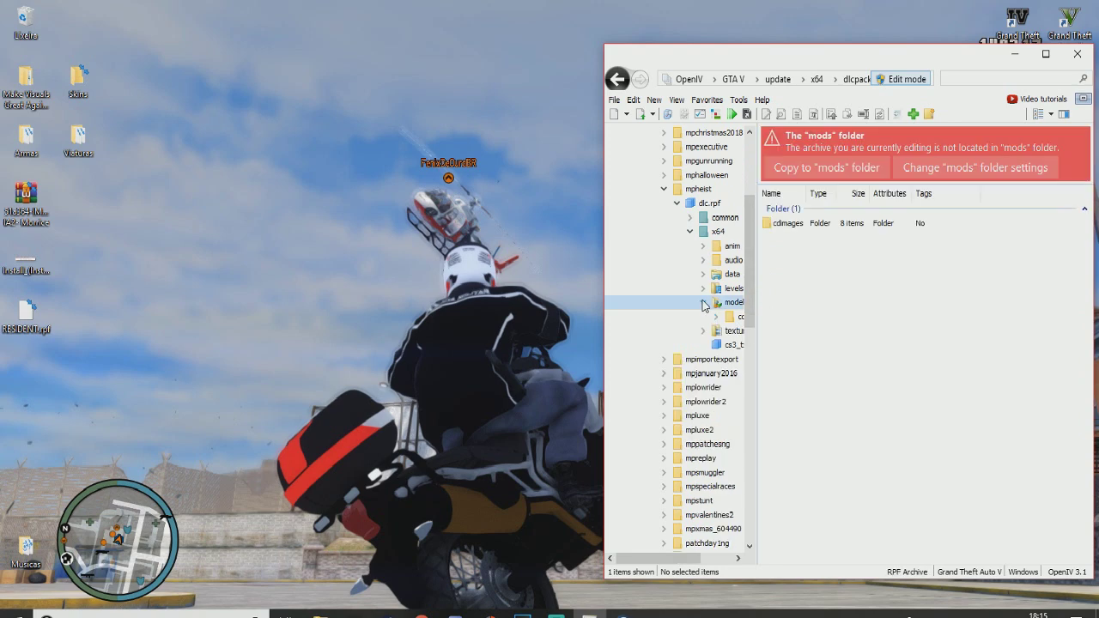
{"action": "left_click", "coordinate": [689, 231]}
{"action": "left_click", "coordinate": [676, 203]}
{"action": "left_click", "coordinate": [665, 189]}
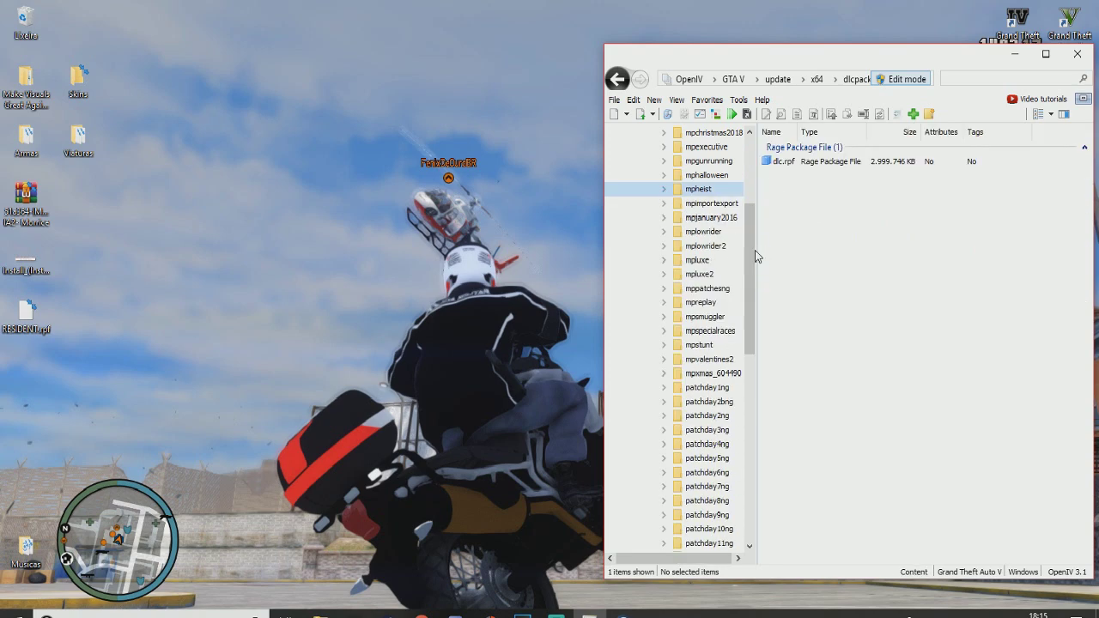
Step: Collapse the dlcpacks, x64 and update folders at the start of the tree and select User documents - GTA V
{"action": "scroll", "coordinate": [754, 254], "scroll_direction": "up", "scroll_amount": 5}
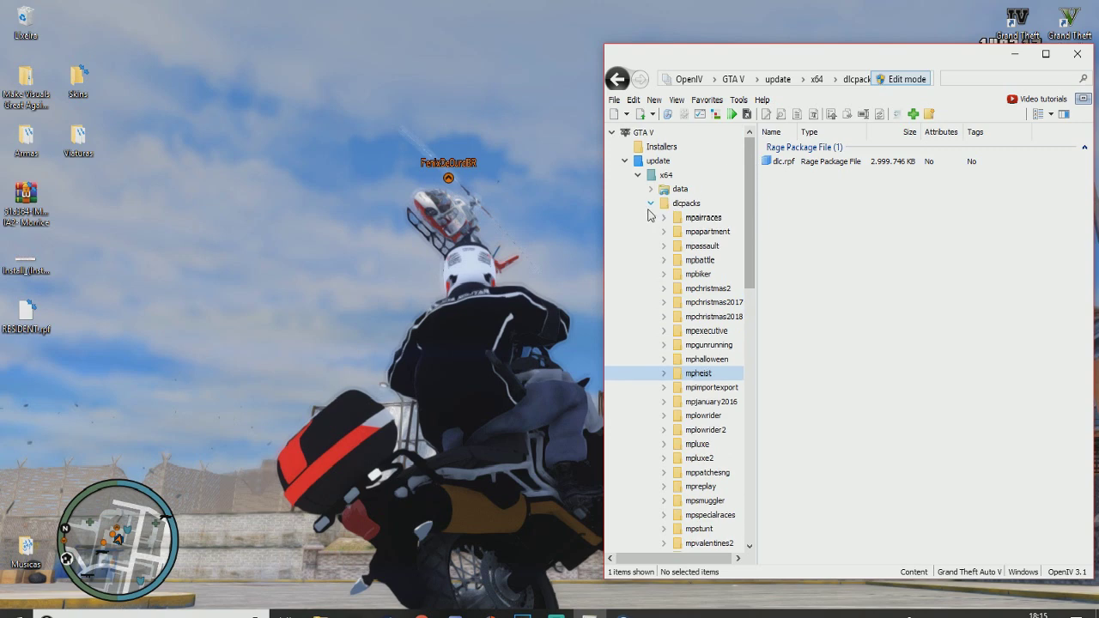
{"action": "left_click", "coordinate": [650, 205]}
{"action": "left_click", "coordinate": [641, 175]}
{"action": "left_click", "coordinate": [637, 175]}
{"action": "left_click", "coordinate": [638, 175]}
{"action": "left_click", "coordinate": [624, 160]}
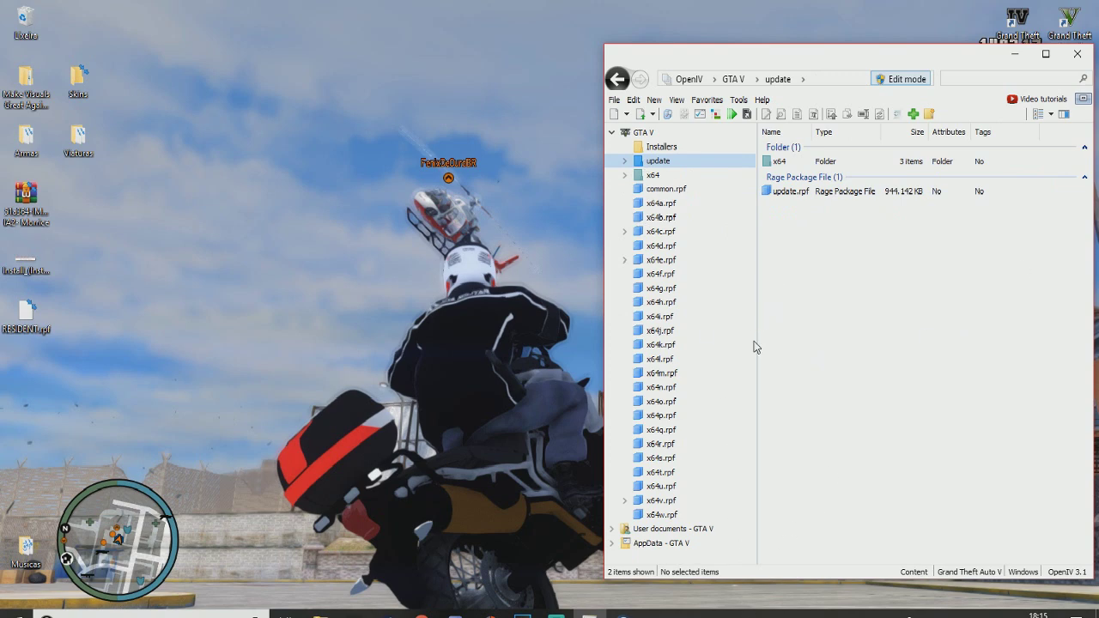
{"action": "left_click", "coordinate": [665, 529]}
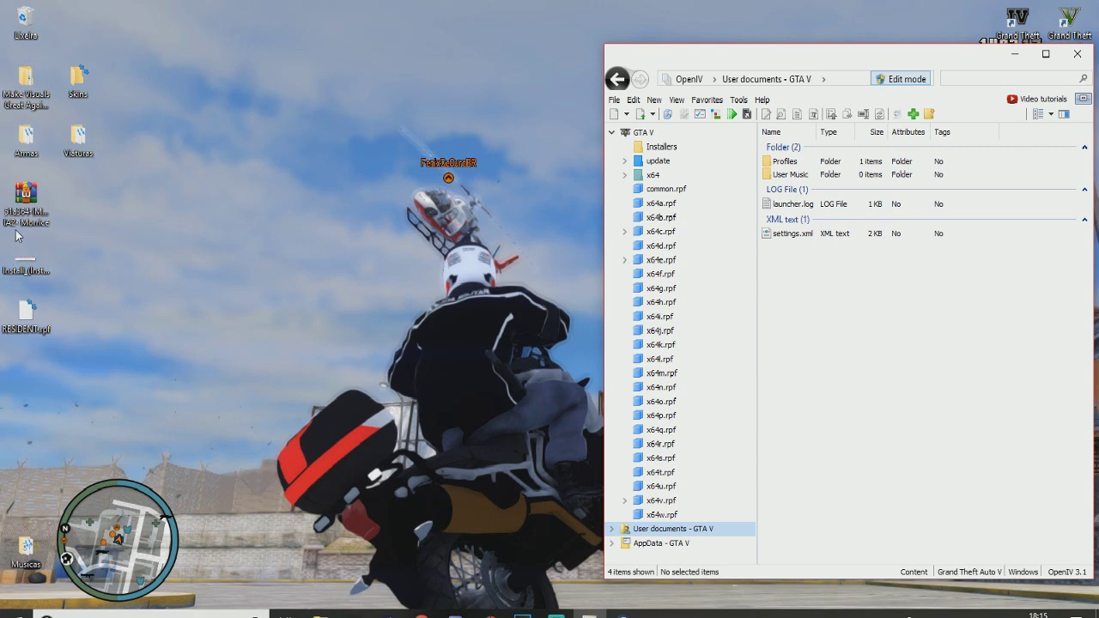
Step: Move the Make Visuals Great Again folder to a free spot on the desktop and open its Optionals subfolder
{"action": "left_click_drag", "start_coordinate": [21, 86], "coordinate": [284, 156]}
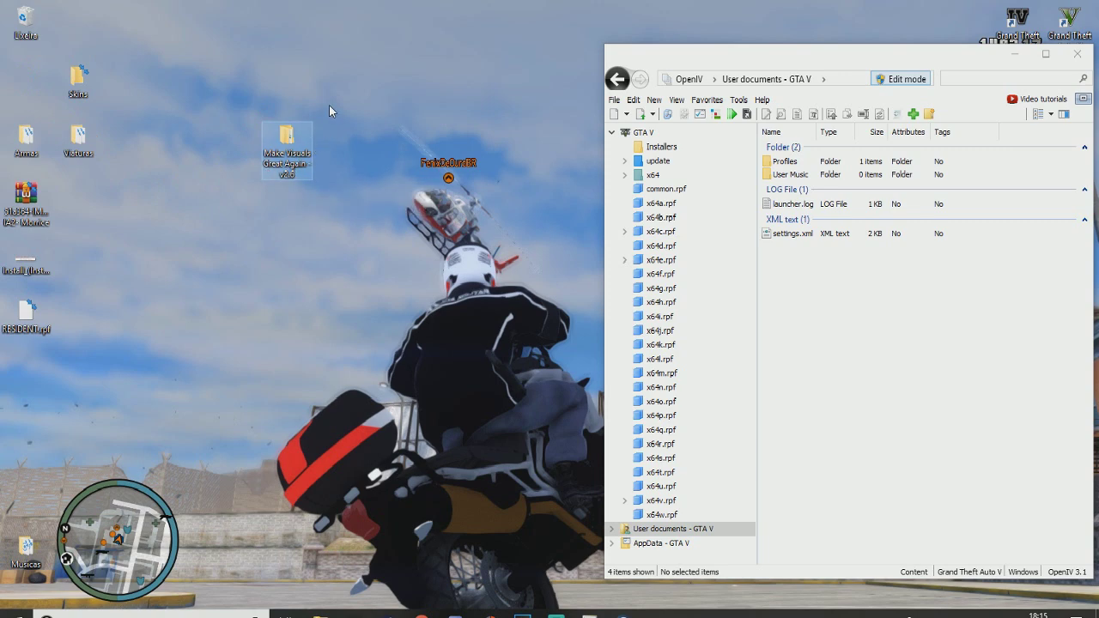
{"action": "double_click", "coordinate": [305, 156]}
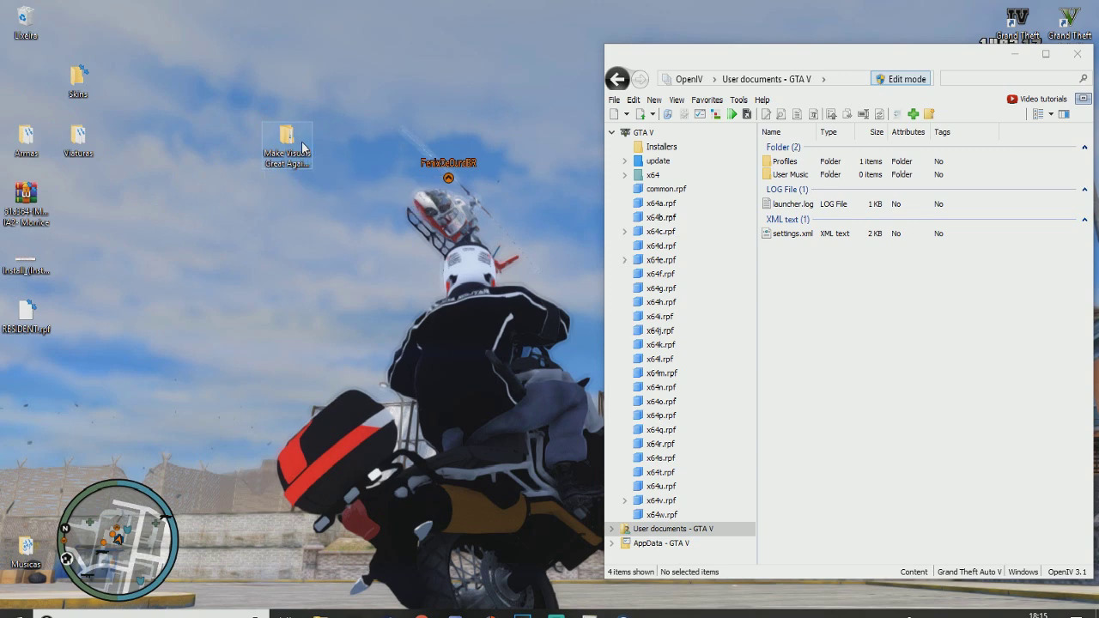
{"action": "double_click", "coordinate": [206, 147]}
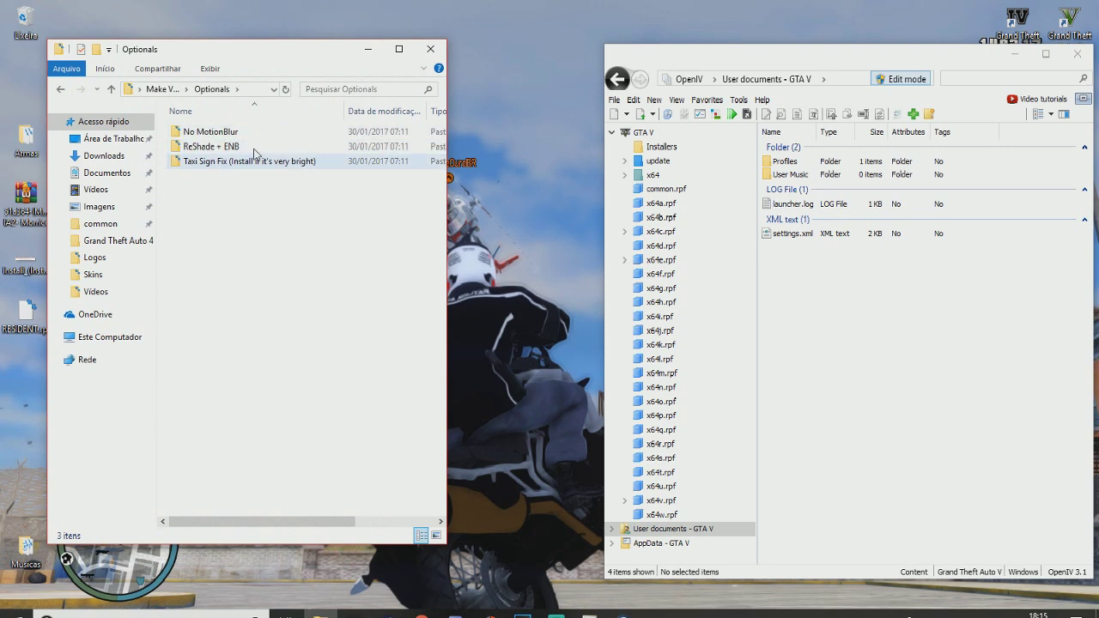
Step: Look into the Taxi Sign Fix optional folder, return to the mod's main folder and open Manual Installation > Instalação
{"action": "double_click", "coordinate": [278, 160]}
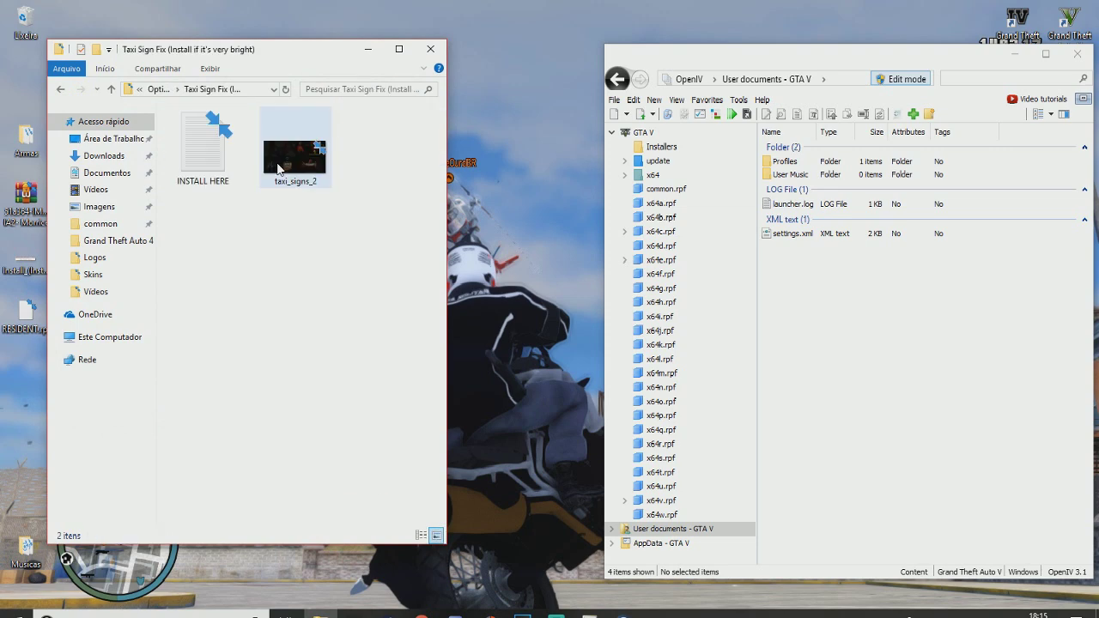
{"action": "left_click", "coordinate": [60, 90]}
{"action": "left_click", "coordinate": [60, 89]}
{"action": "double_click", "coordinate": [234, 135]}
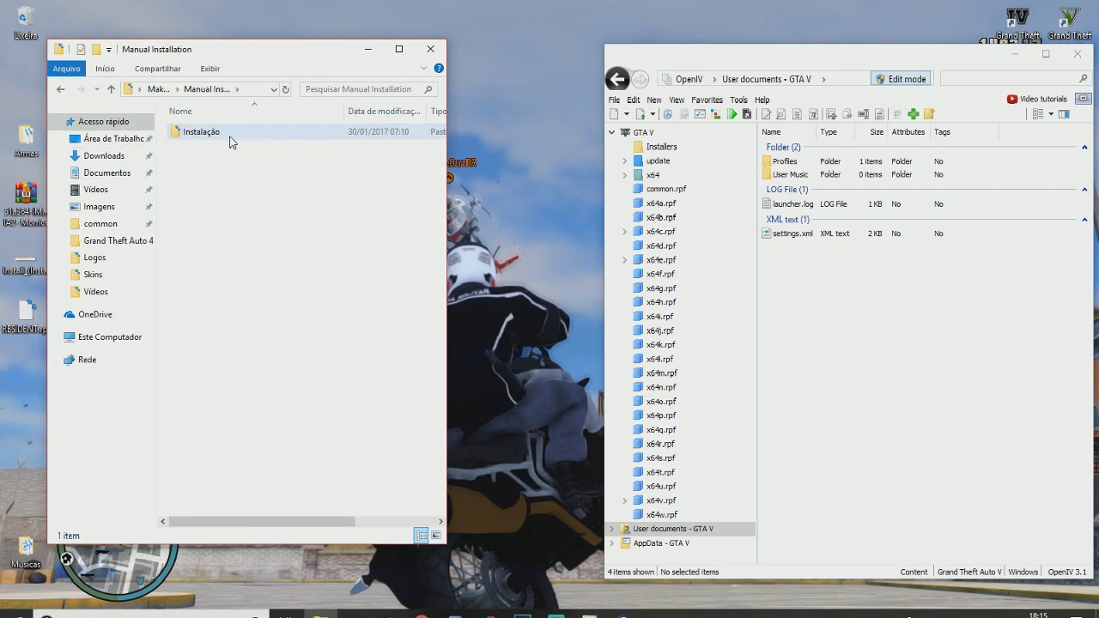
{"action": "double_click", "coordinate": [198, 138]}
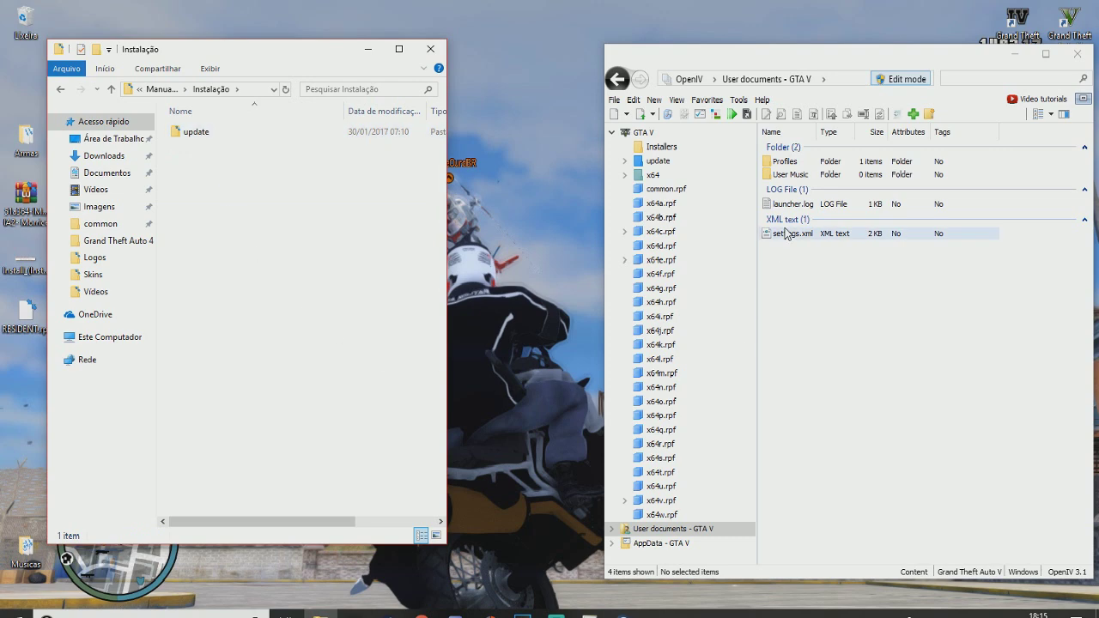
{"action": "left_click", "coordinate": [203, 135]}
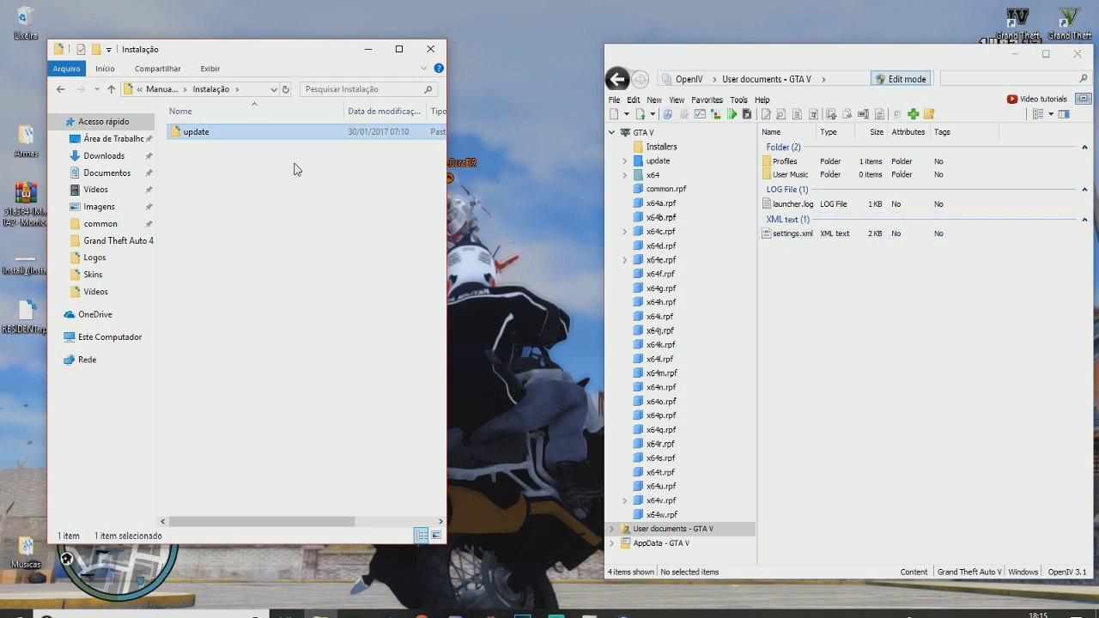
Step: Open update > update.rpf > common > data in both the mod folder and the GTA V archive
{"action": "left_click", "coordinate": [650, 163]}
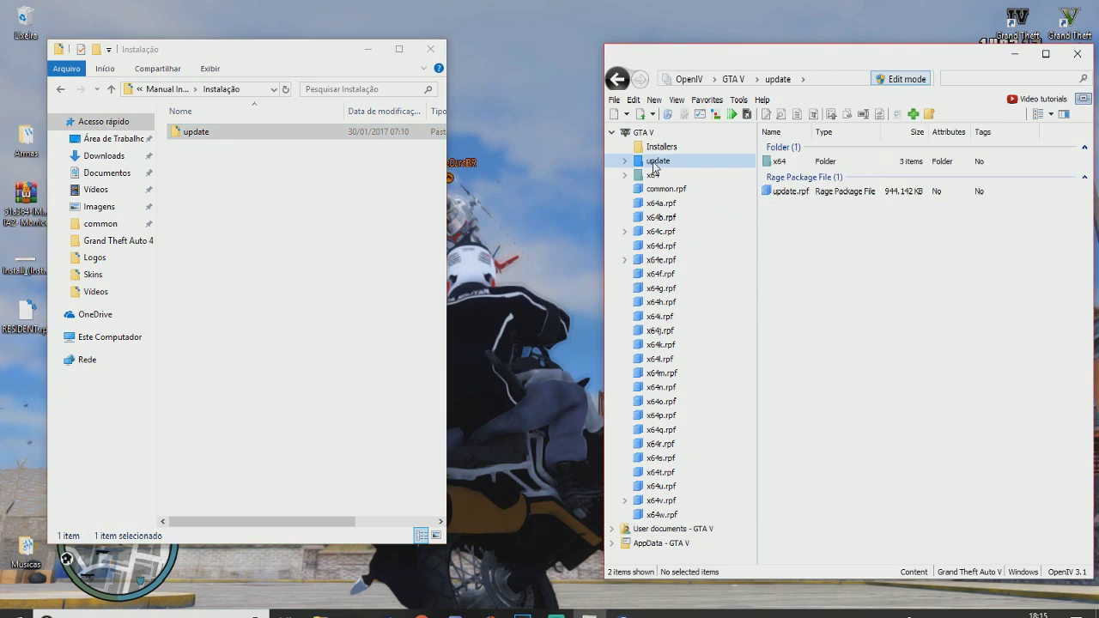
{"action": "double_click", "coordinate": [220, 134]}
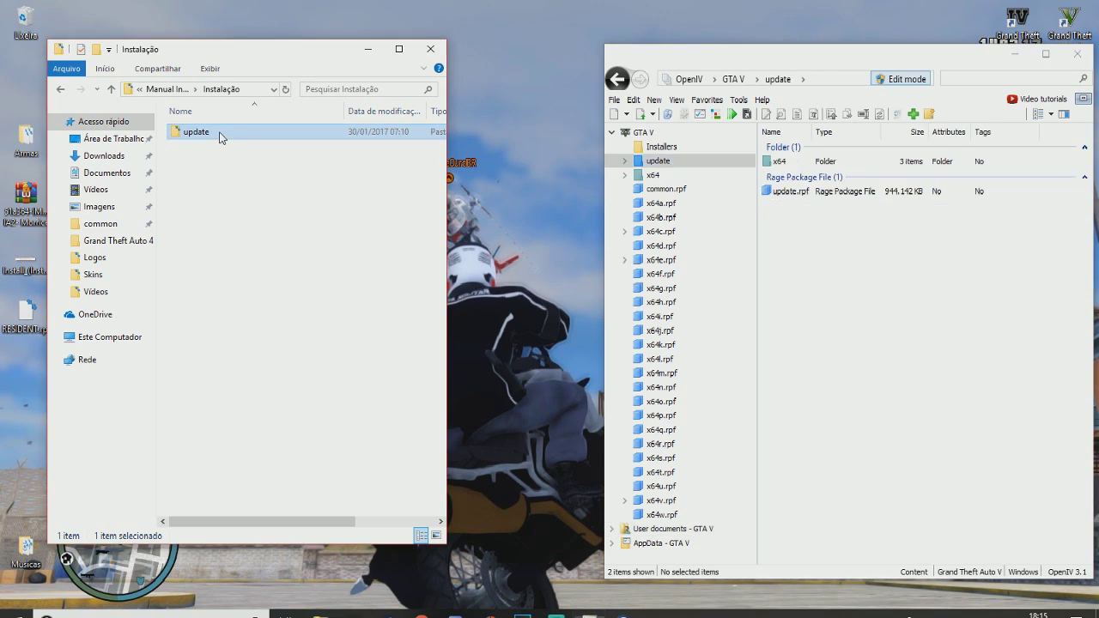
{"action": "double_click", "coordinate": [790, 191]}
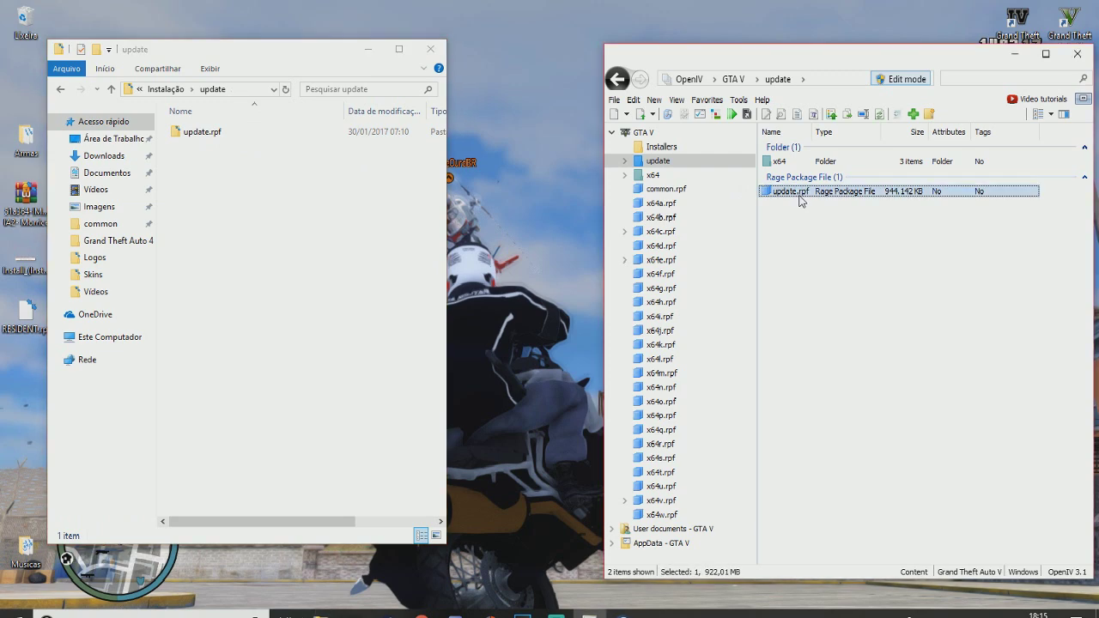
{"action": "double_click", "coordinate": [213, 133]}
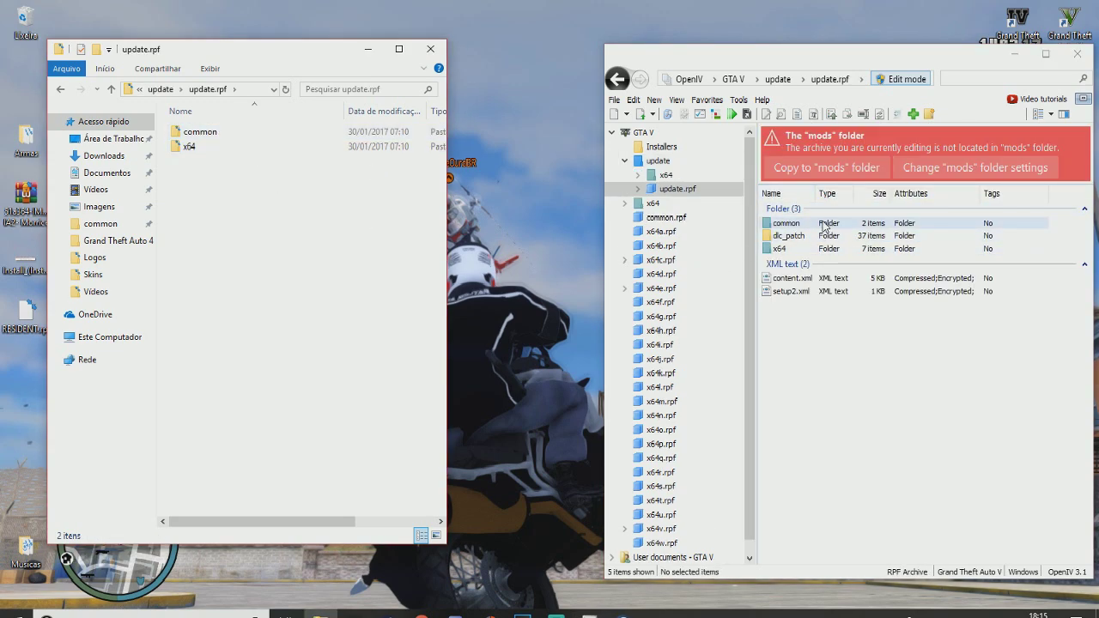
{"action": "double_click", "coordinate": [786, 223]}
{"action": "double_click", "coordinate": [276, 133]}
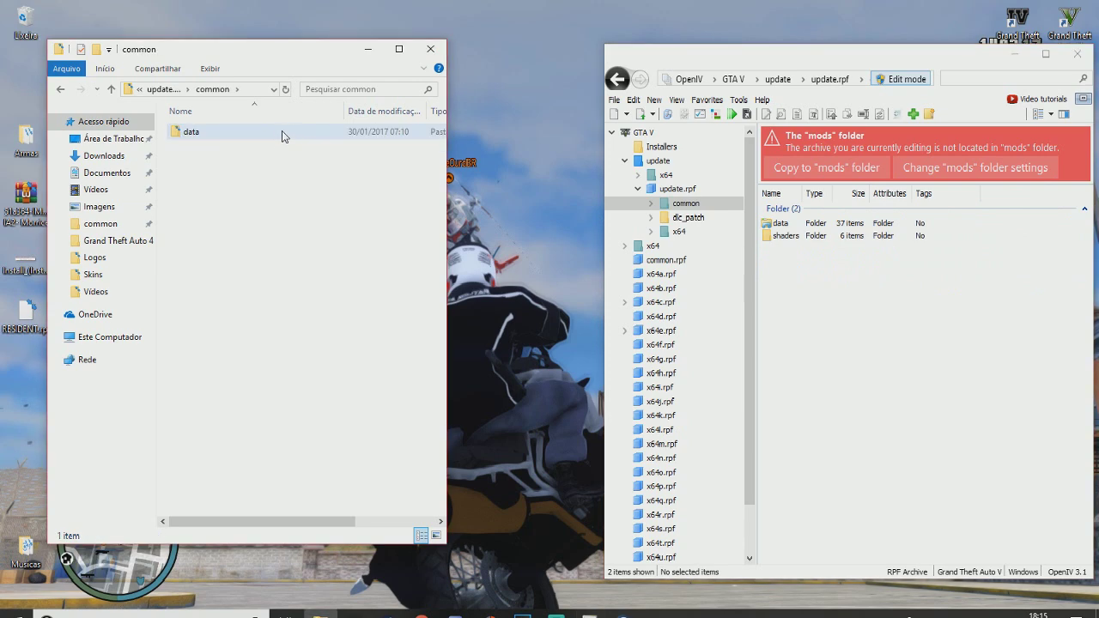
{"action": "double_click", "coordinate": [281, 136]}
{"action": "double_click", "coordinate": [779, 223]}
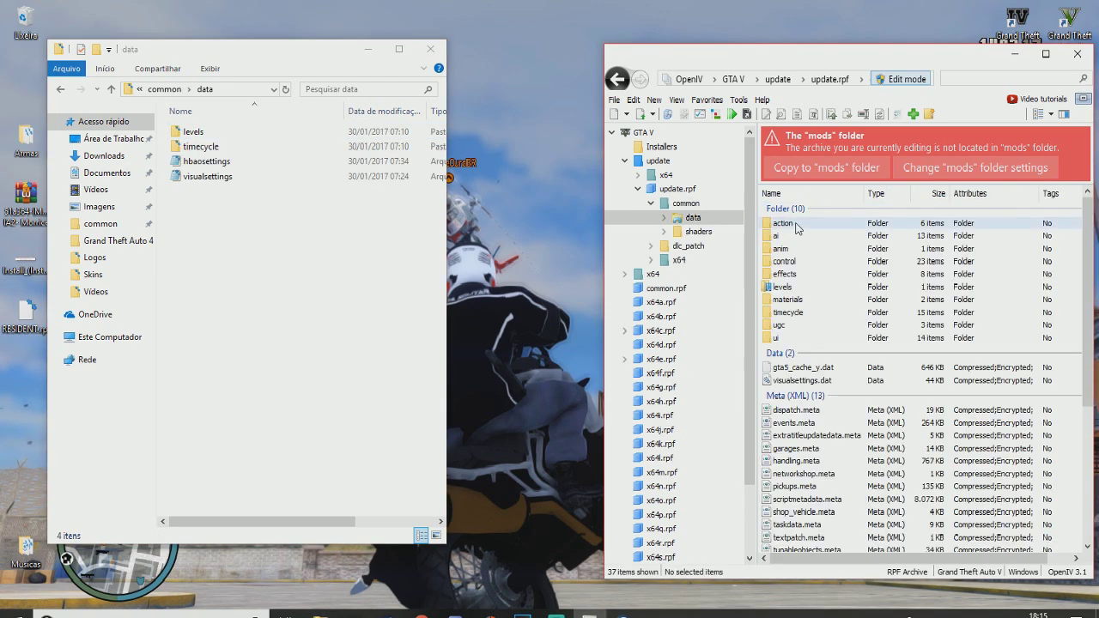
Step: Open levels > gta5 > weather on both sides and copy all the mod's rainstorm and thunder files into the archive's weather folder
{"action": "double_click", "coordinate": [812, 286]}
{"action": "double_click", "coordinate": [800, 228]}
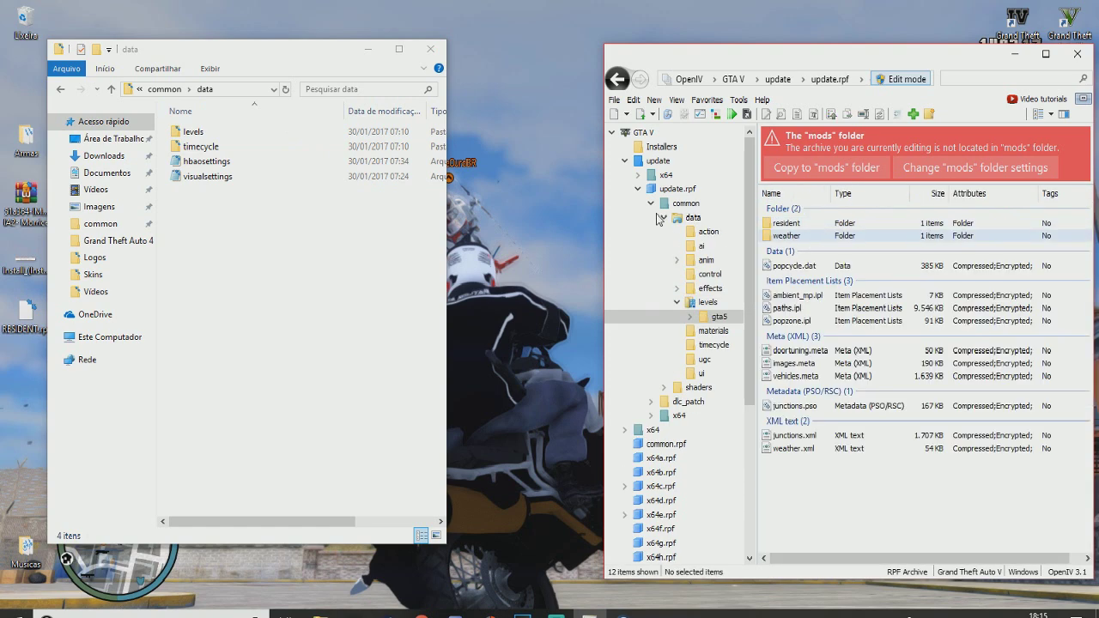
{"action": "double_click", "coordinate": [201, 133]}
{"action": "double_click", "coordinate": [201, 135]}
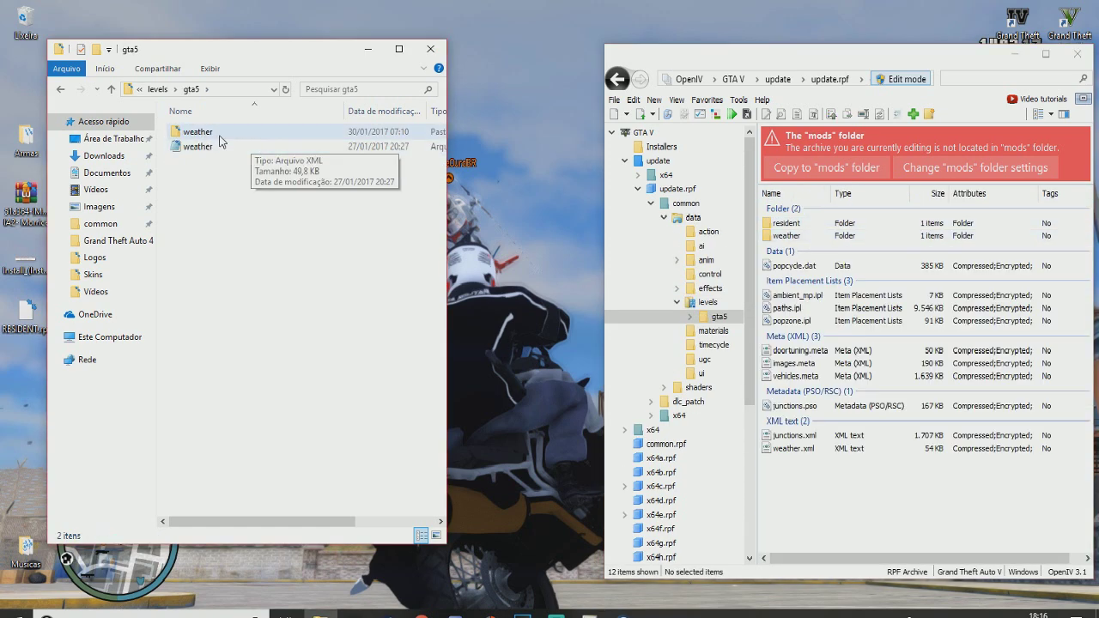
{"action": "double_click", "coordinate": [843, 237]}
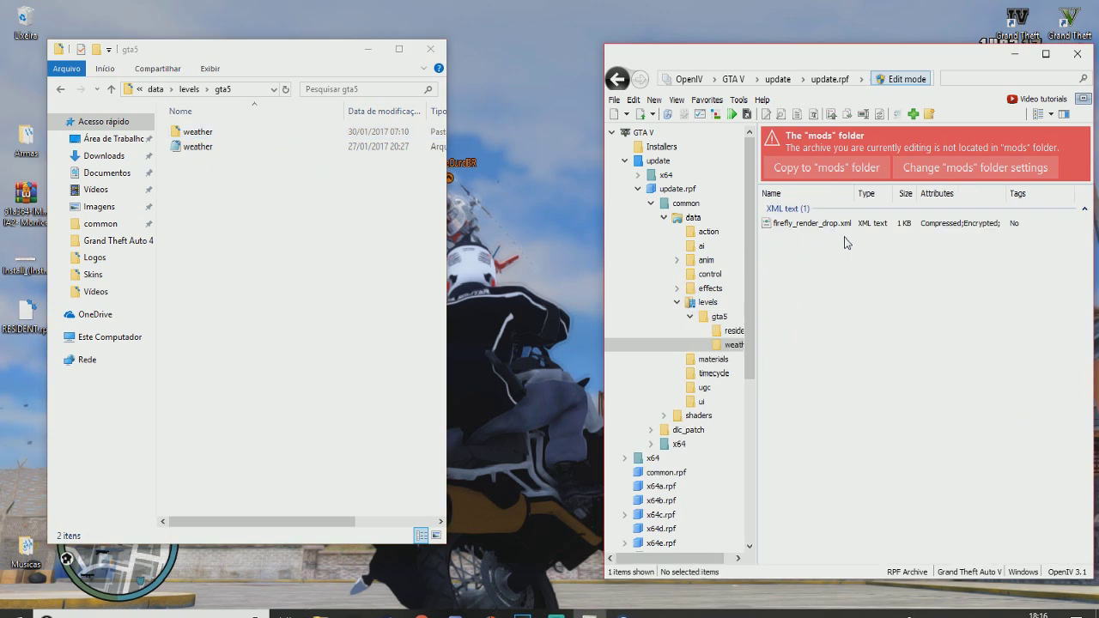
{"action": "double_click", "coordinate": [203, 133]}
{"action": "left_click_drag", "start_coordinate": [236, 276], "coordinate": [888, 331]}
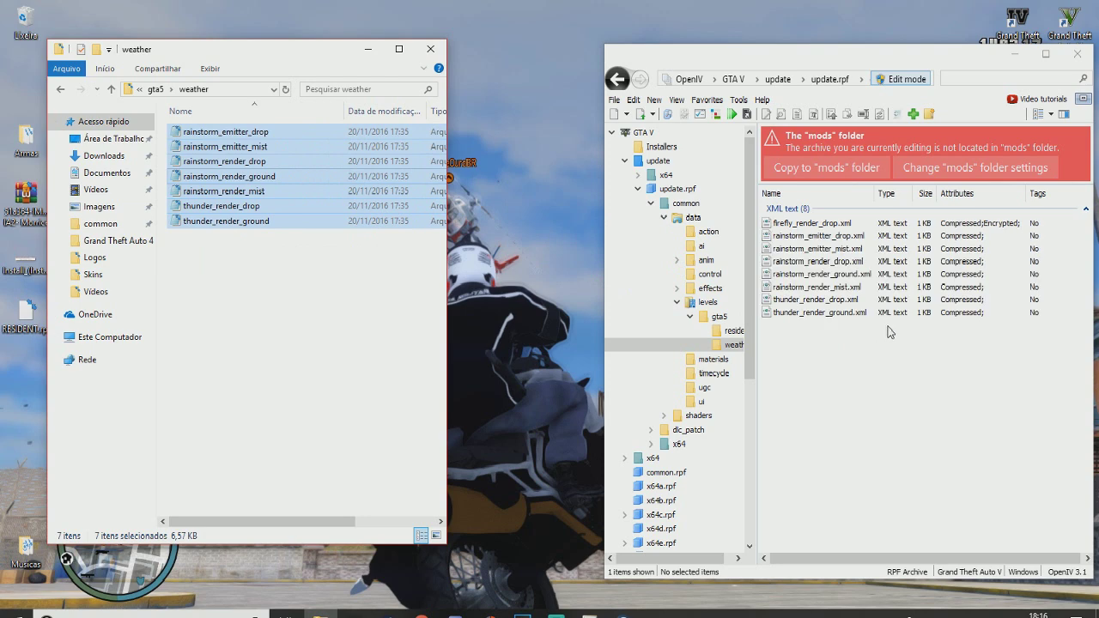
Step: Go back to gta5 on both sides and replace the archive's weather.xml with the mod's weather XML file
{"action": "left_click", "coordinate": [60, 89]}
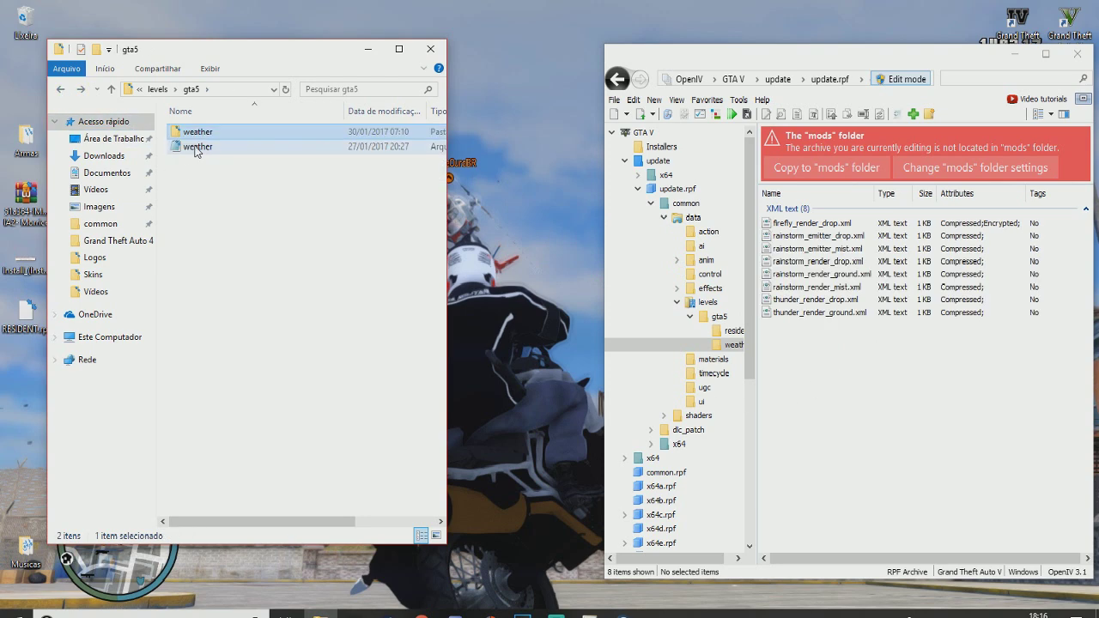
{"action": "left_click", "coordinate": [199, 148]}
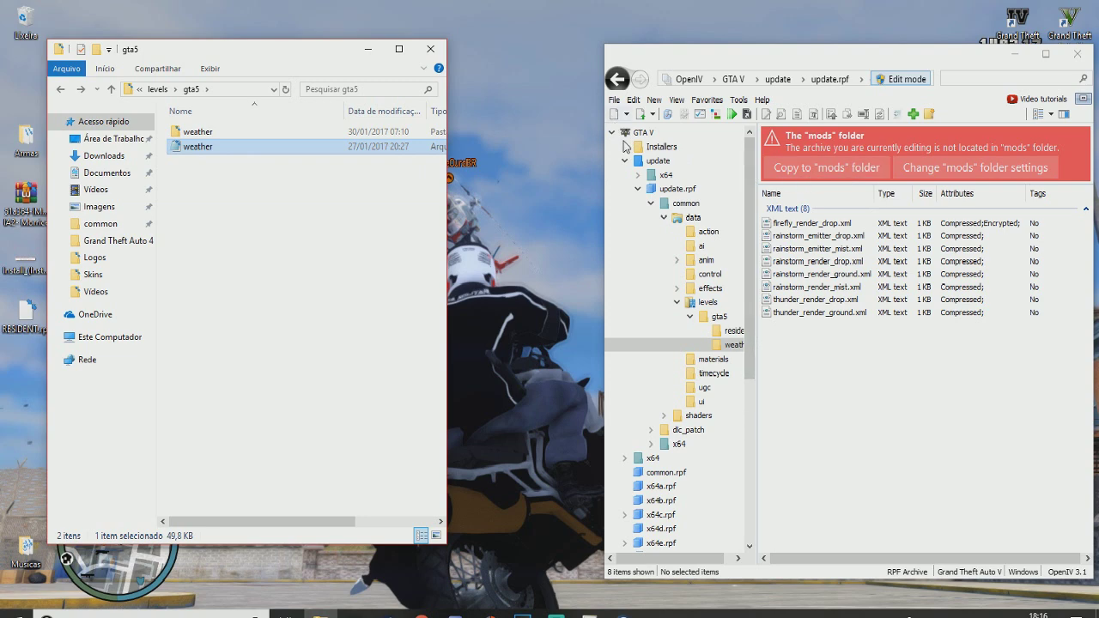
{"action": "left_click", "coordinate": [617, 79]}
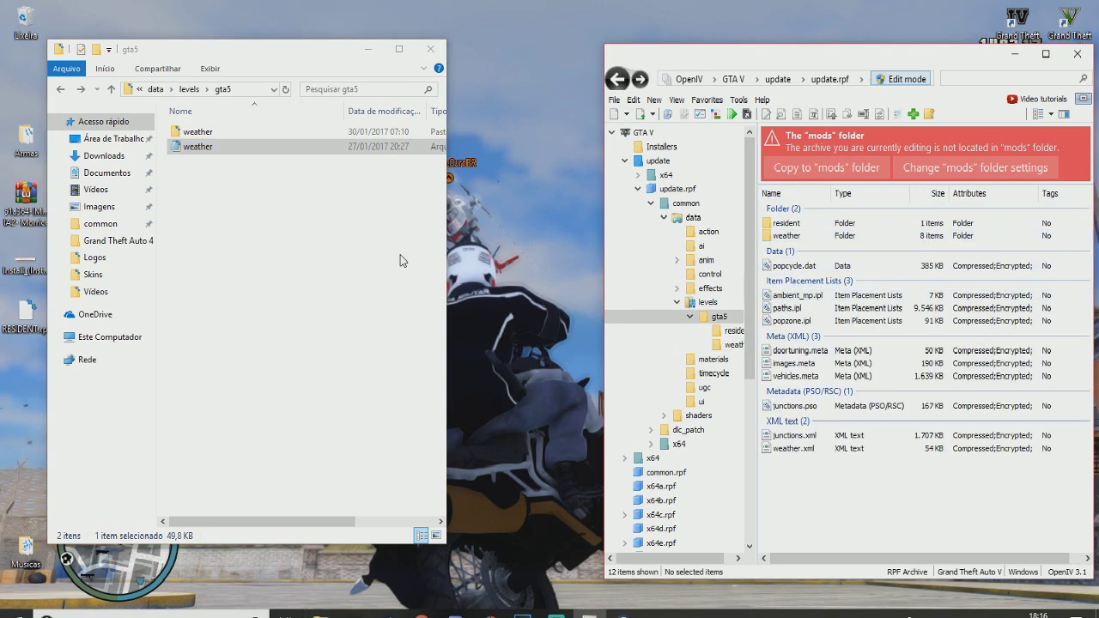
{"action": "left_click_drag", "start_coordinate": [244, 163], "coordinate": [369, 404]}
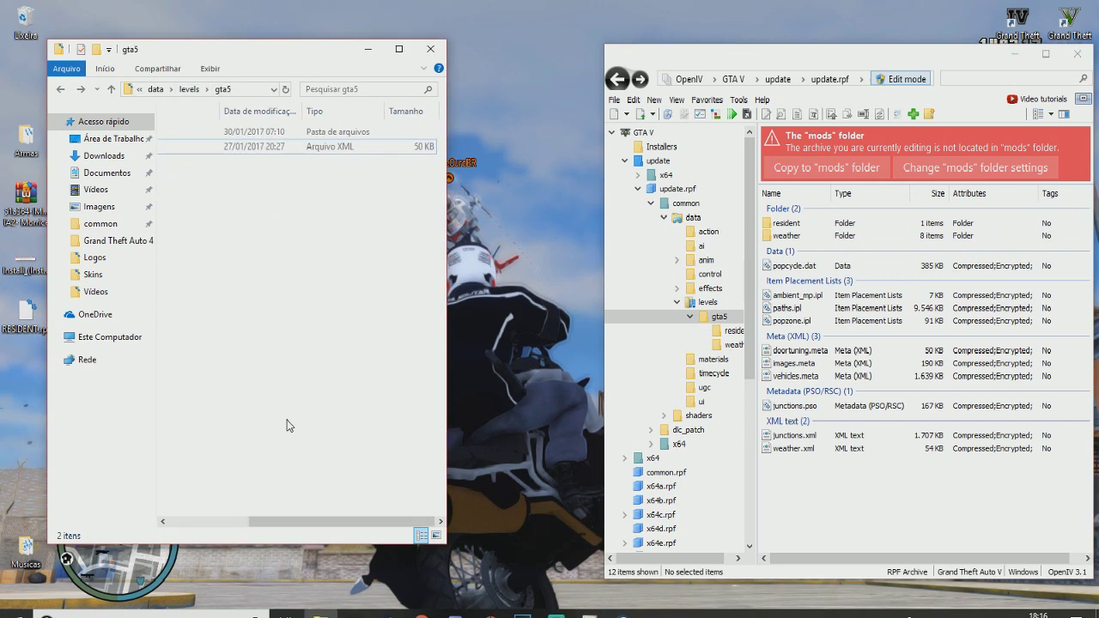
{"action": "left_click_drag", "start_coordinate": [292, 526], "coordinate": [152, 466]}
{"action": "left_click_drag", "start_coordinate": [198, 147], "coordinate": [908, 520]}
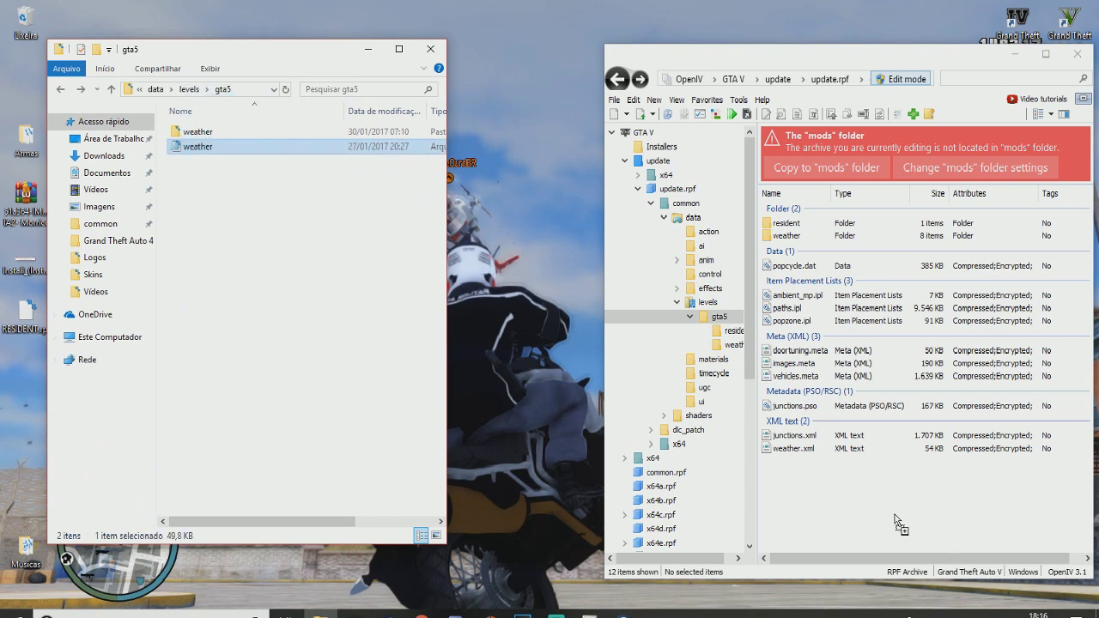
{"action": "left_click_drag", "start_coordinate": [853, 499], "coordinate": [841, 448]}
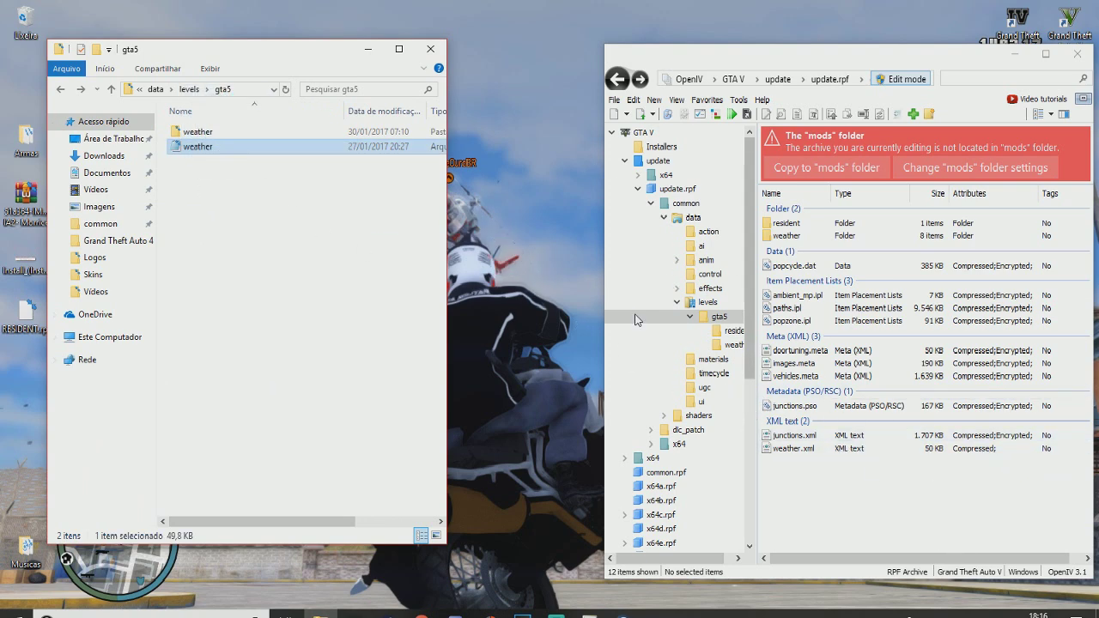
Step: Return to data on both sides, open timecycle and copy all the mod's timecycle files into the archive's timecycle folder
{"action": "left_click", "coordinate": [60, 89]}
{"action": "left_click", "coordinate": [60, 89]}
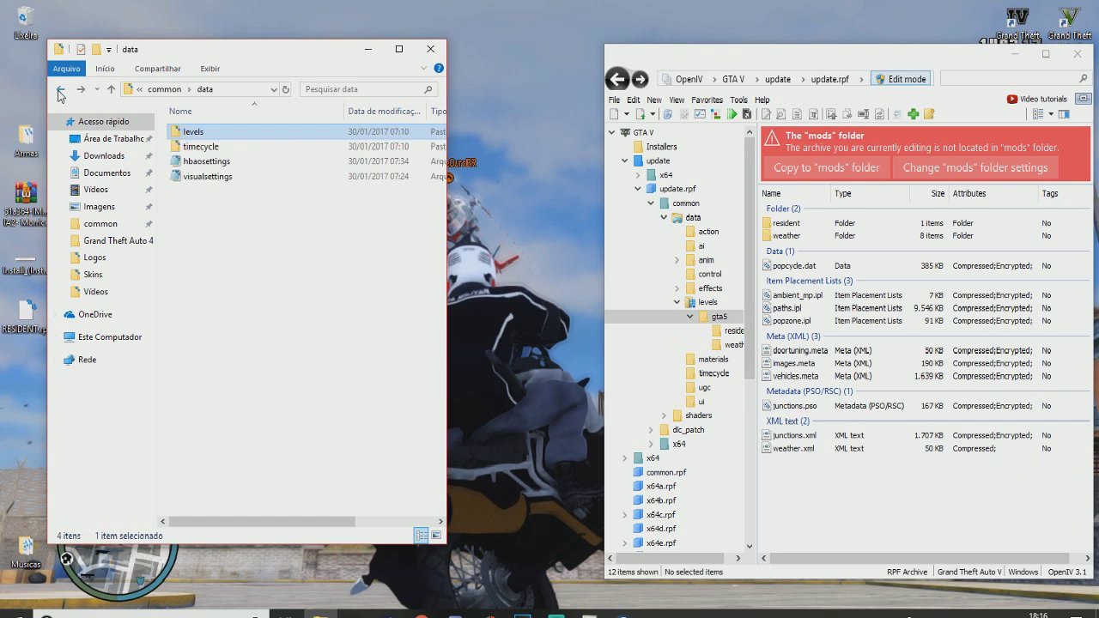
{"action": "left_click", "coordinate": [618, 80]}
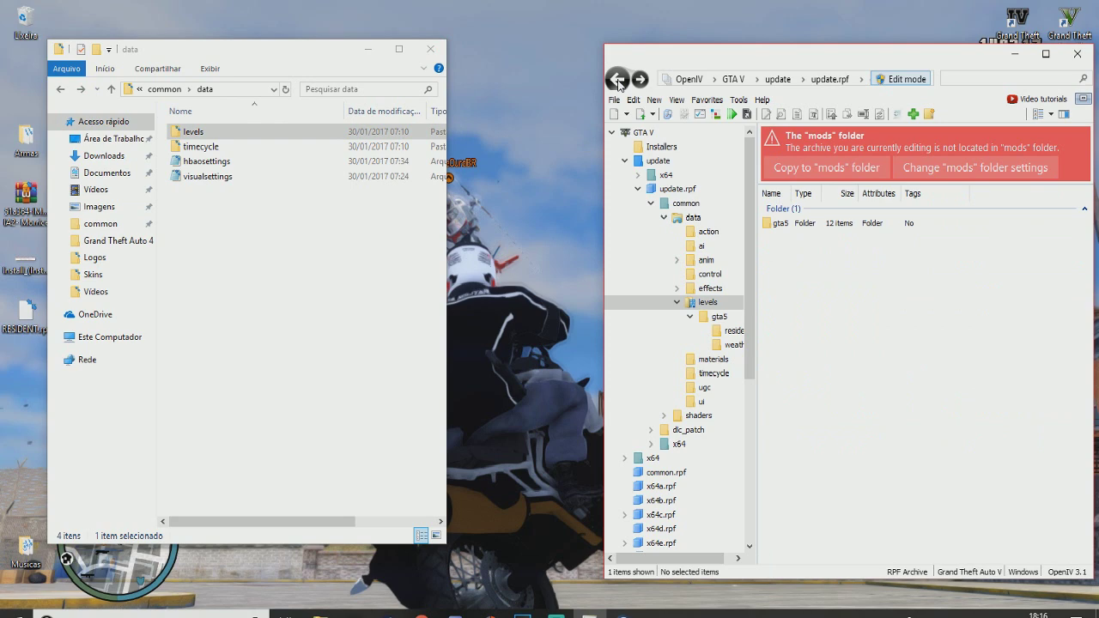
{"action": "left_click", "coordinate": [617, 80]}
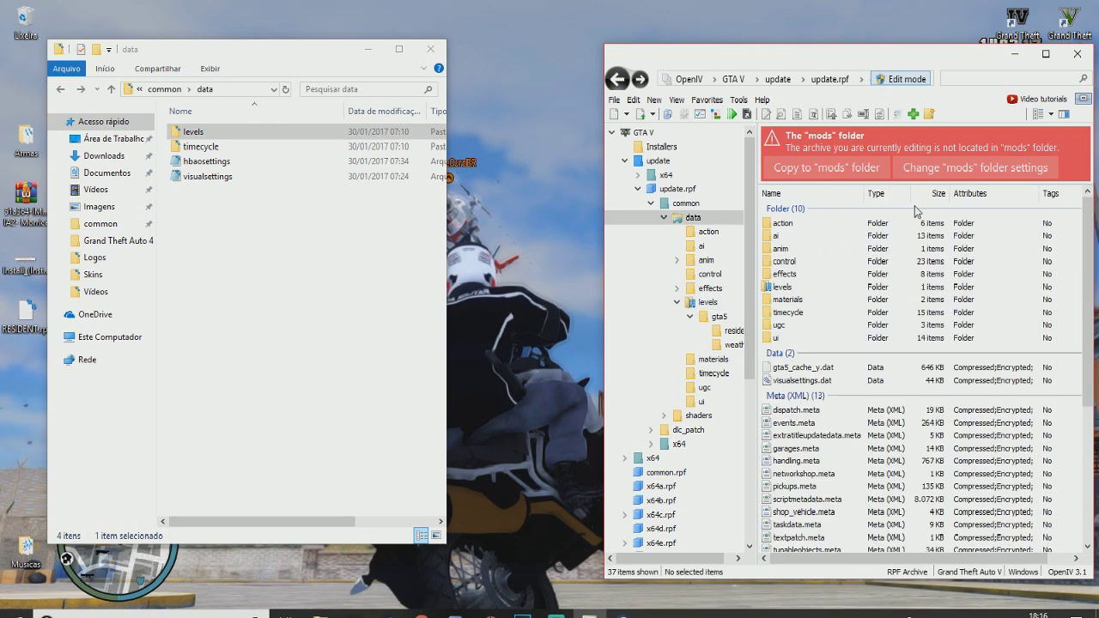
{"action": "double_click", "coordinate": [787, 313]}
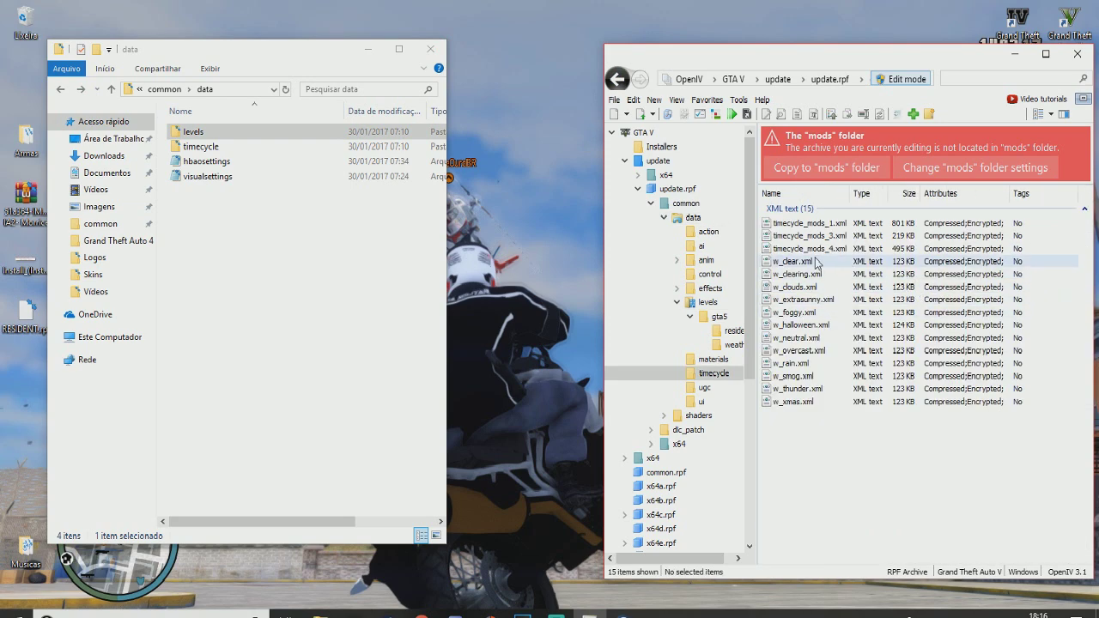
{"action": "double_click", "coordinate": [200, 146]}
{"action": "left_click_drag", "start_coordinate": [248, 397], "coordinate": [854, 481]}
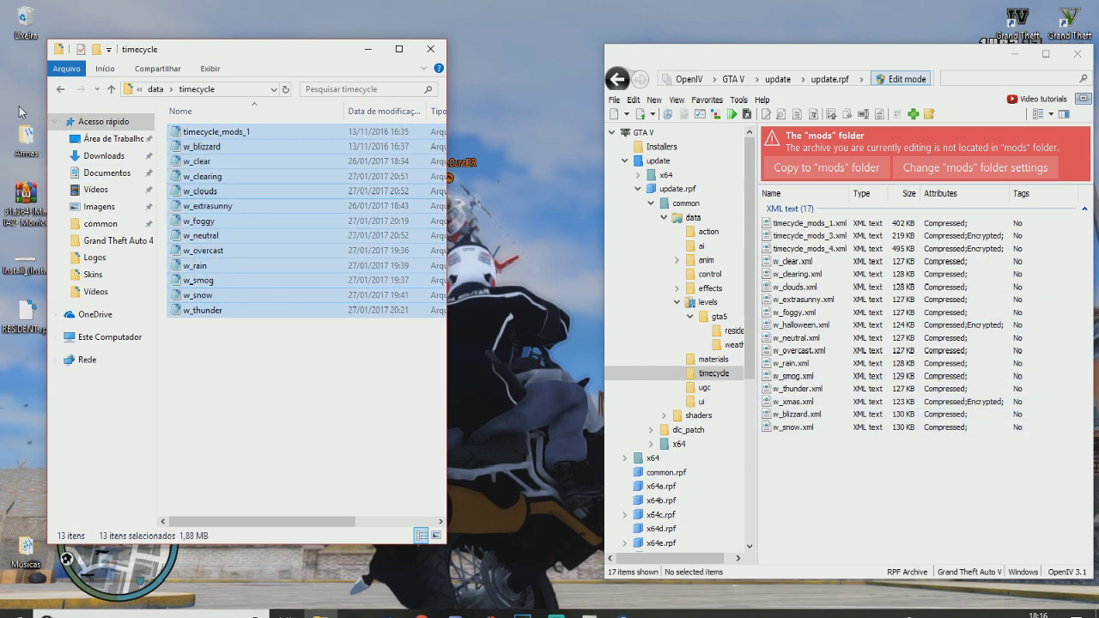
Step: Return to data on both sides and copy hbaosettings and visualsettings from the mod into the archive's data folder
{"action": "left_click", "coordinate": [61, 91]}
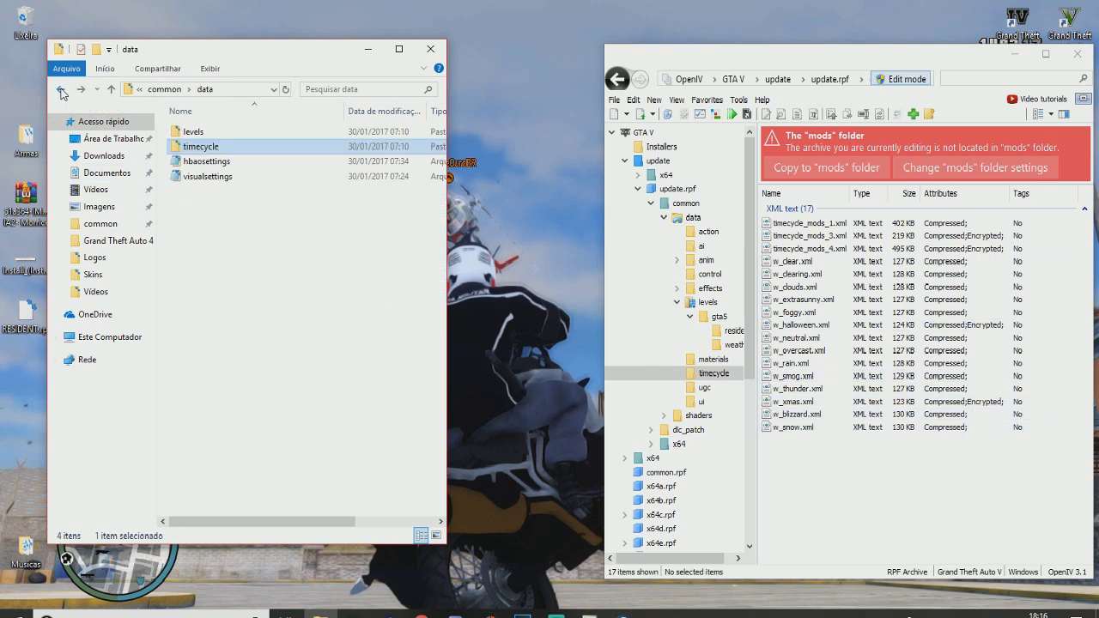
{"action": "left_click", "coordinate": [617, 79]}
{"action": "left_click", "coordinate": [206, 162]}
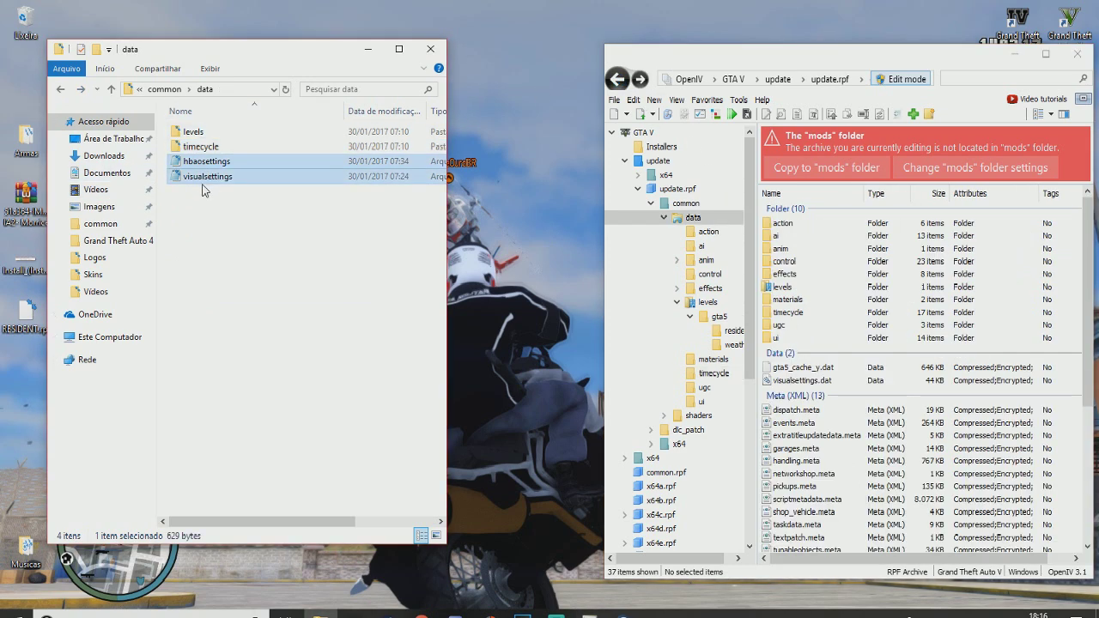
{"action": "left_click_drag", "start_coordinate": [203, 171], "coordinate": [856, 478]}
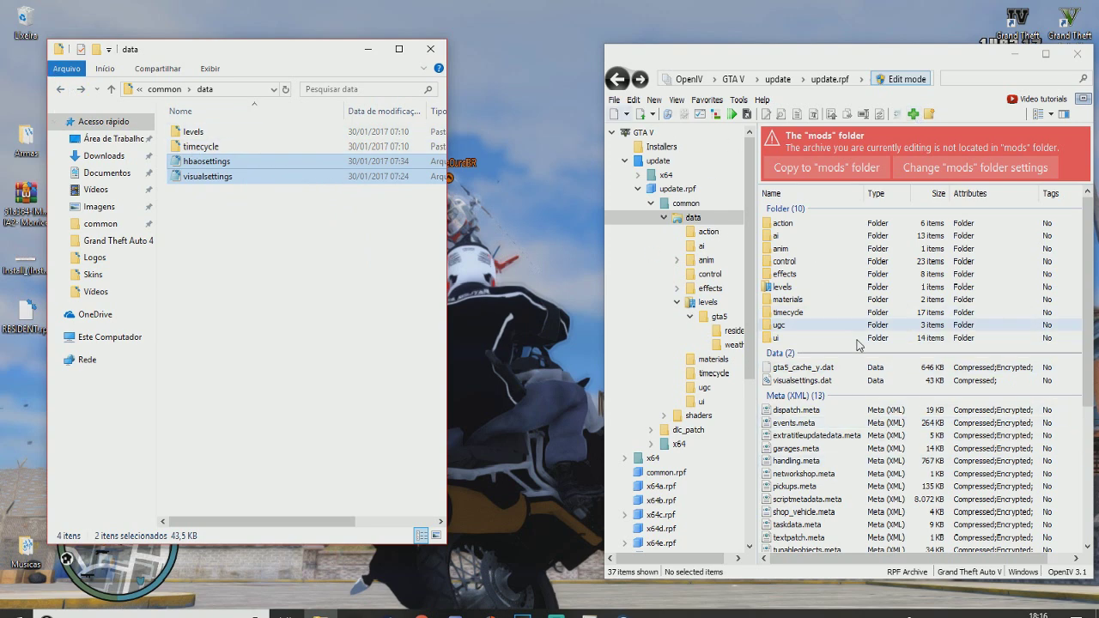
Step: Recheck the timecycle folder in the archive and the mod, and return both to data
{"action": "left_click", "coordinate": [812, 314]}
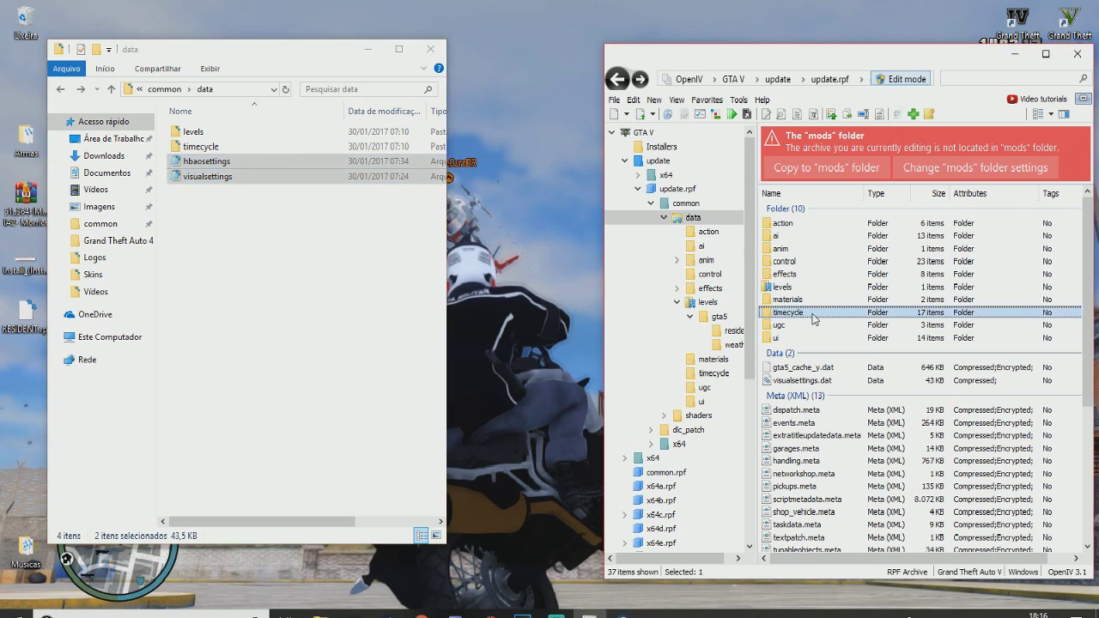
{"action": "double_click", "coordinate": [812, 314]}
{"action": "double_click", "coordinate": [199, 146]}
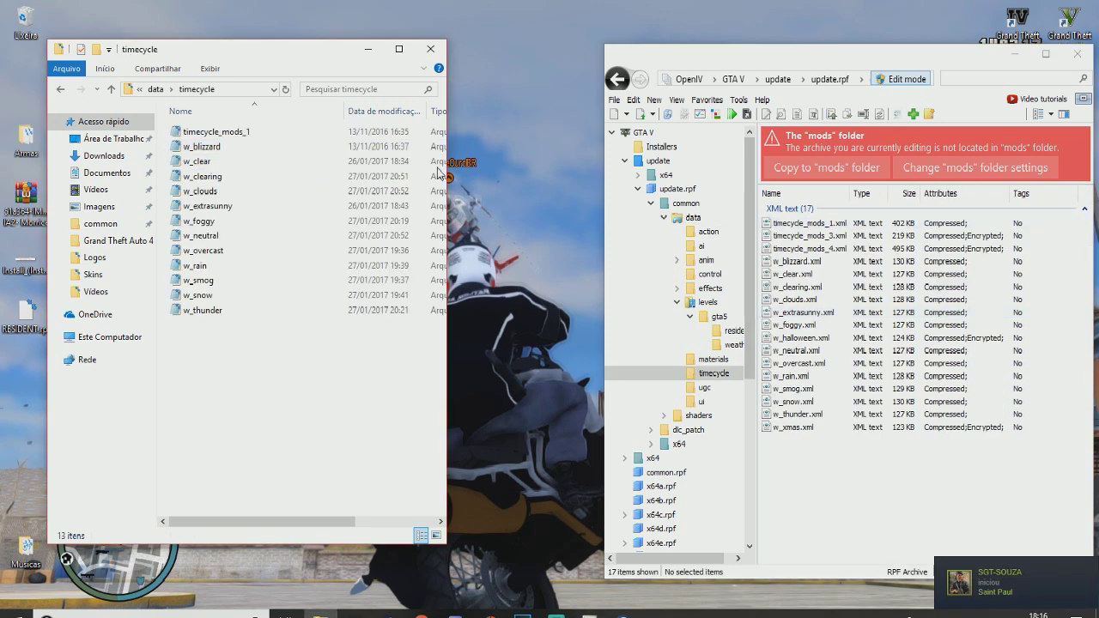
{"action": "left_click", "coordinate": [60, 90]}
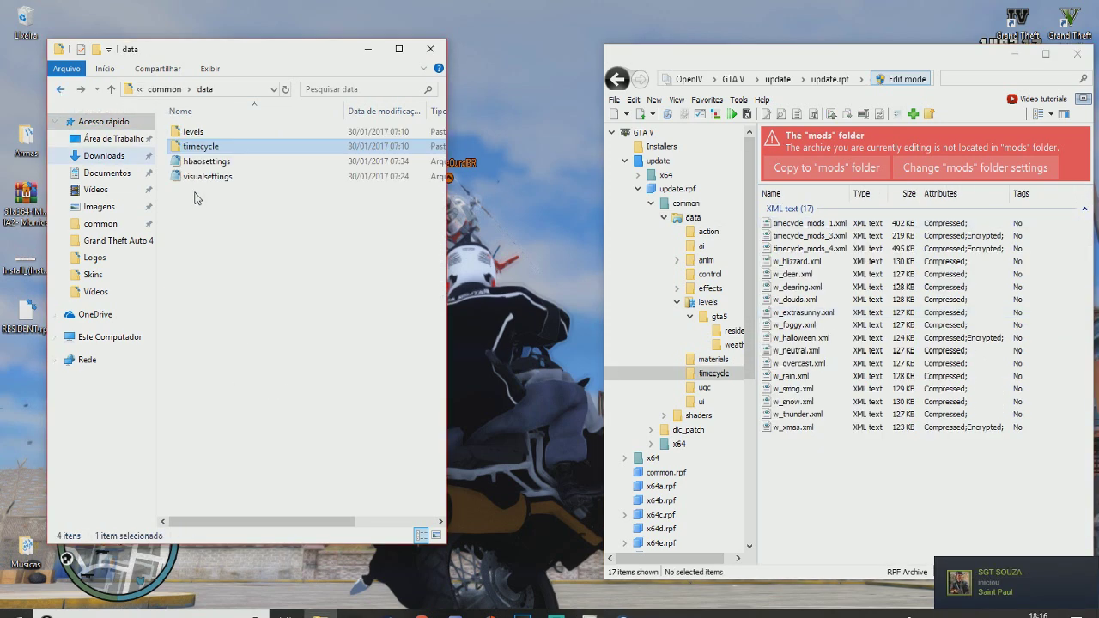
{"action": "left_click", "coordinate": [206, 162]}
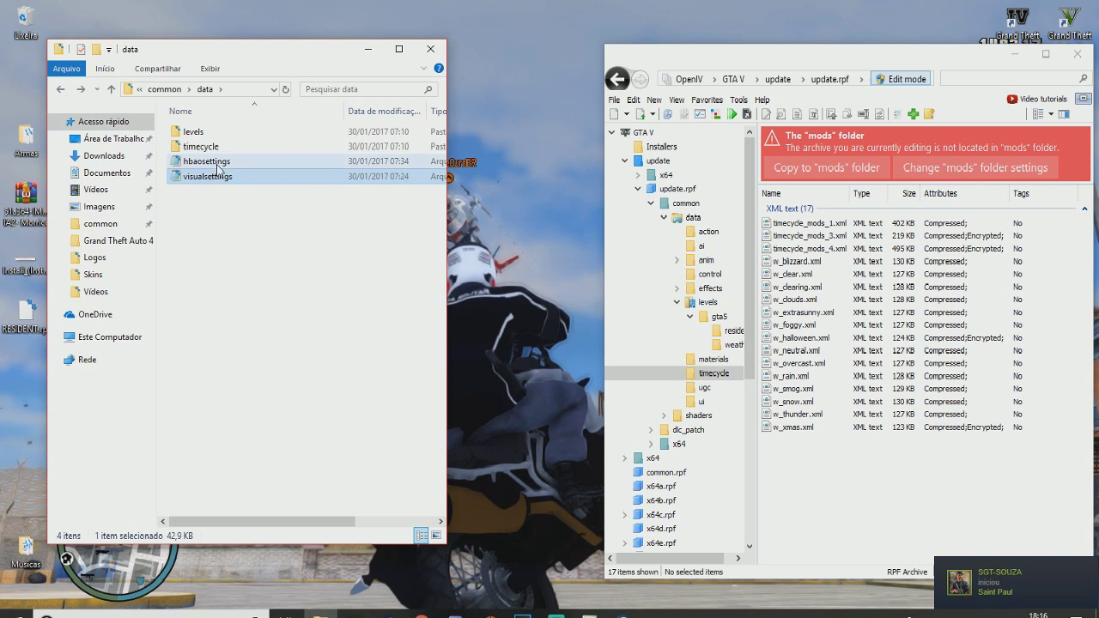
{"action": "left_click", "coordinate": [618, 80]}
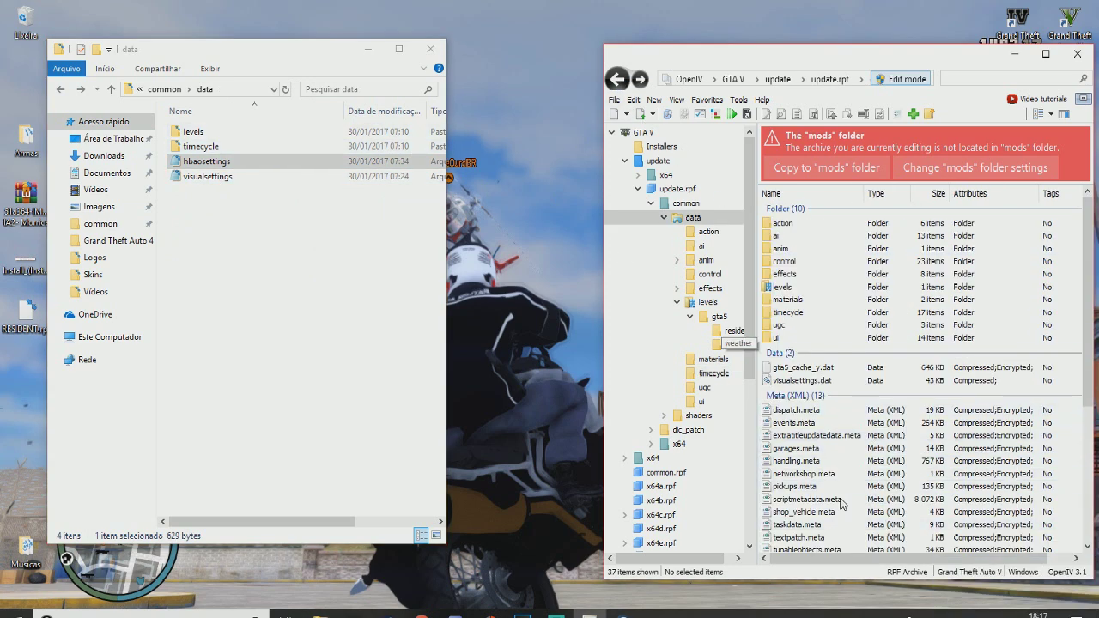
Step: Return both the mod folder and the archive to update.rpf and open the archive's x64 folder
{"action": "left_click", "coordinate": [60, 91]}
{"action": "left_click", "coordinate": [60, 91]}
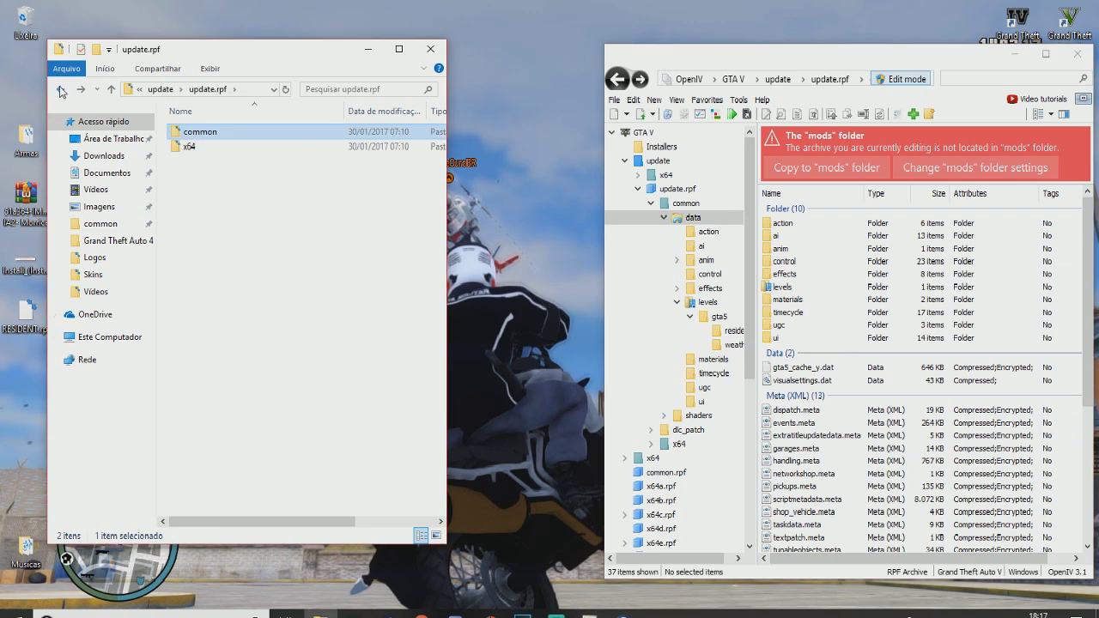
{"action": "left_click", "coordinate": [206, 150]}
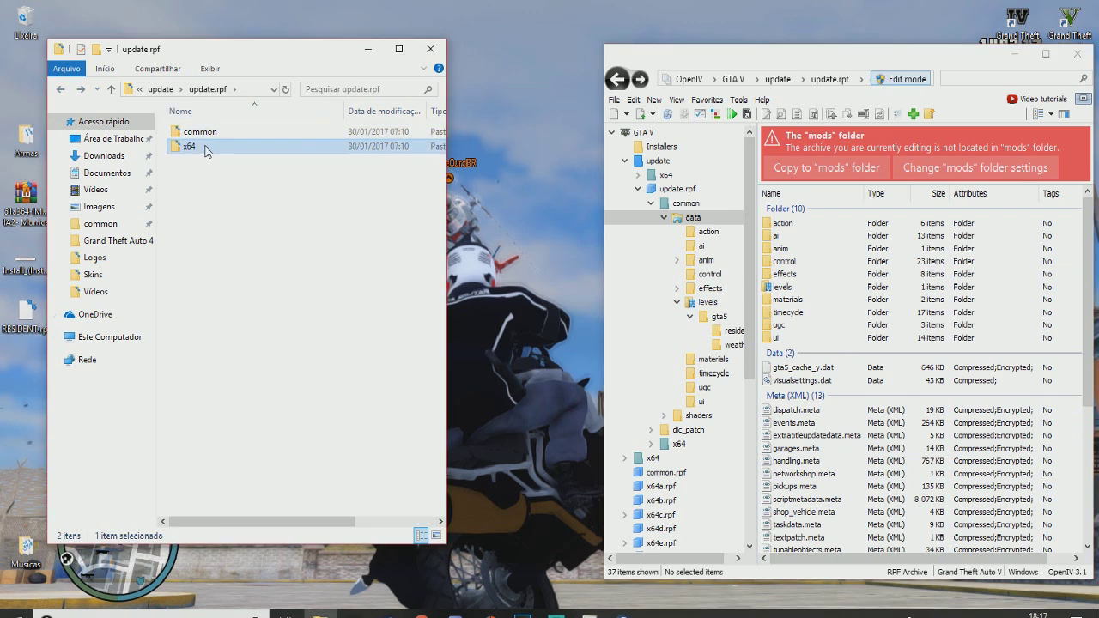
{"action": "left_click", "coordinate": [621, 83]}
{"action": "left_click", "coordinate": [621, 82]}
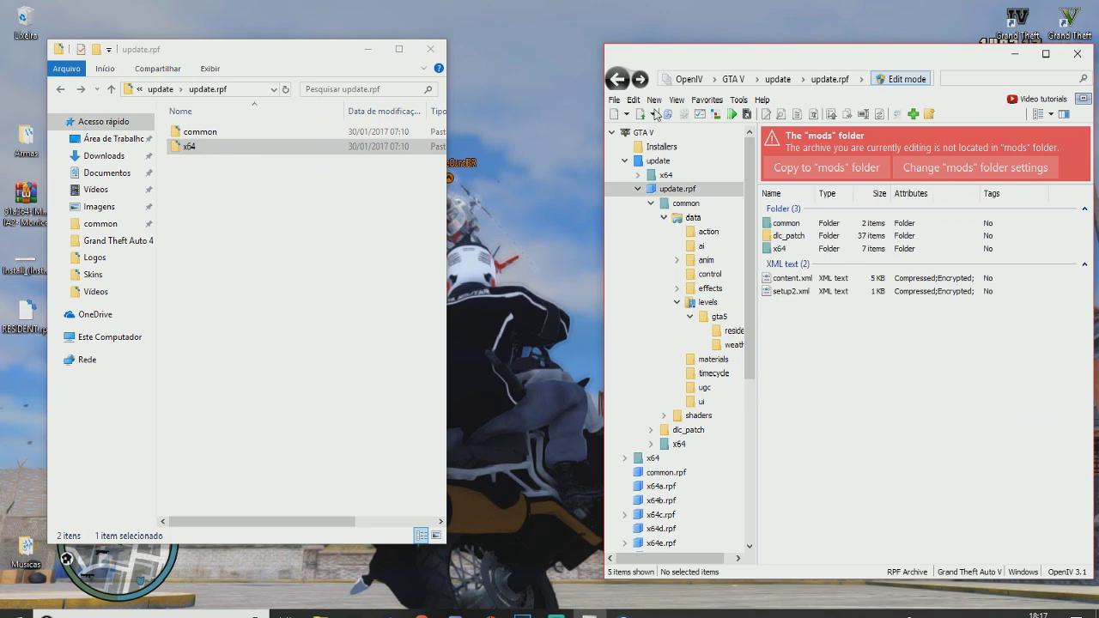
{"action": "double_click", "coordinate": [783, 248]}
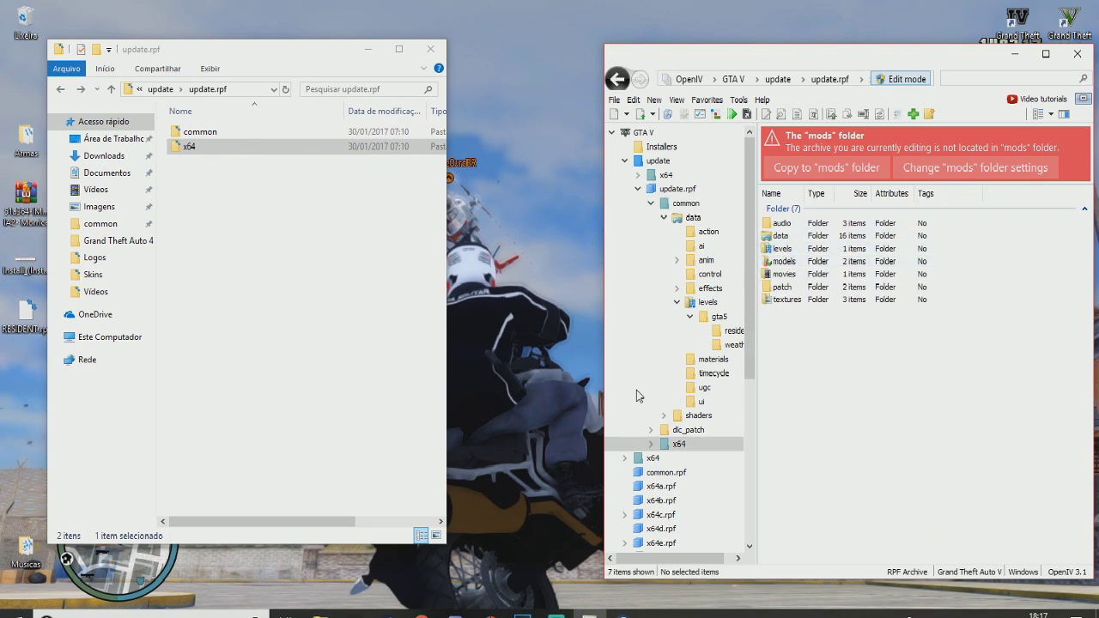
Step: Open textures under x64 on both sides and copy the mod's fxweather, graphics, graphics_pc and skydome .ytd files into the archive
{"action": "double_click", "coordinate": [209, 146]}
{"action": "double_click", "coordinate": [210, 133]}
{"action": "left_click", "coordinate": [331, 182]}
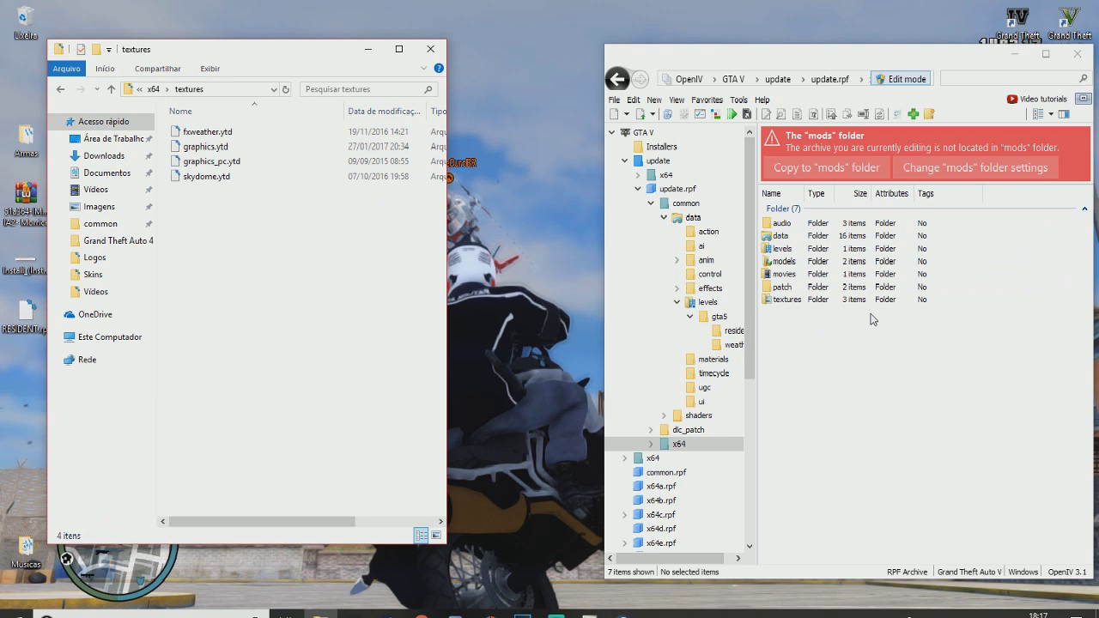
{"action": "left_click", "coordinate": [787, 300]}
{"action": "double_click", "coordinate": [789, 301]}
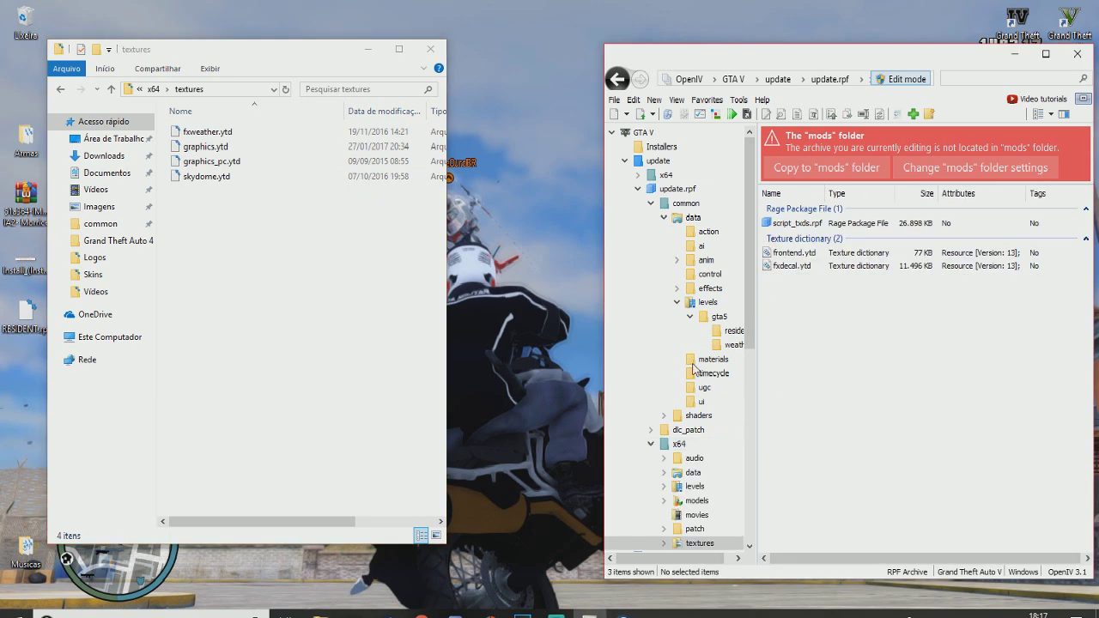
{"action": "left_click_drag", "start_coordinate": [217, 204], "coordinate": [844, 350]}
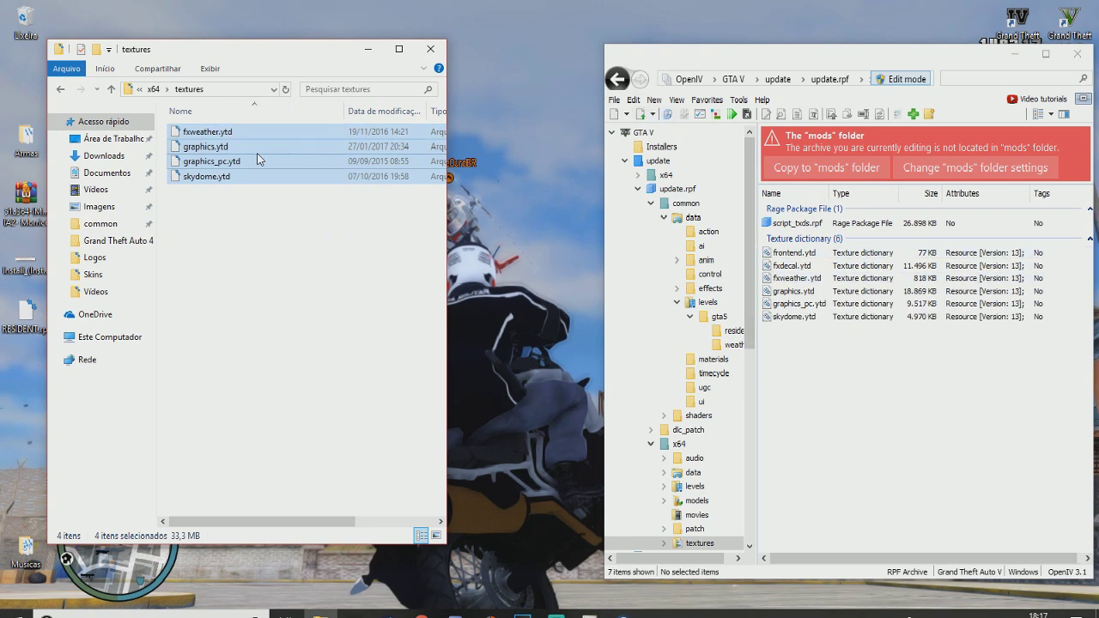
Step: Go back up from the mod's textures folder to Manual Installation and close the folder window
{"action": "left_click", "coordinate": [59, 90]}
{"action": "left_click", "coordinate": [59, 91]}
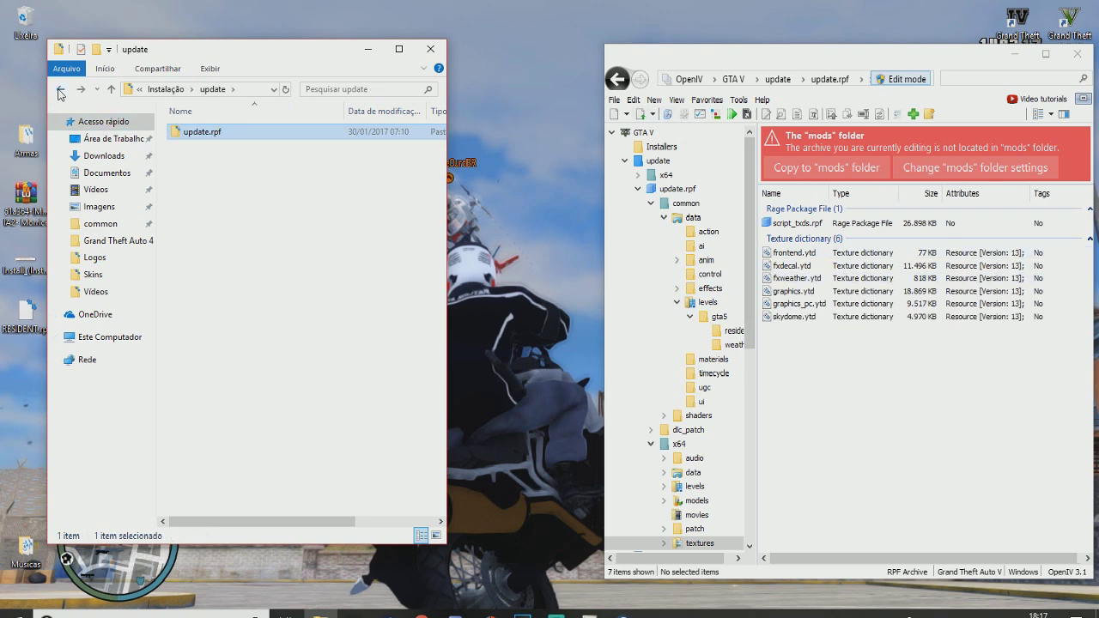
{"action": "left_click", "coordinate": [59, 91]}
{"action": "left_click", "coordinate": [59, 91]}
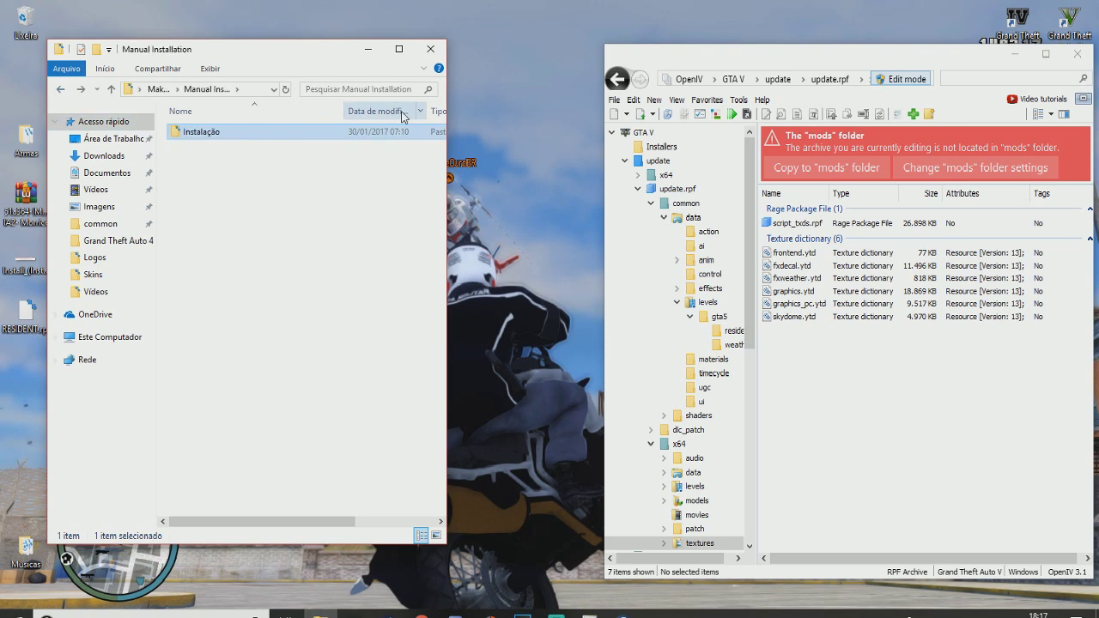
{"action": "left_click", "coordinate": [430, 49]}
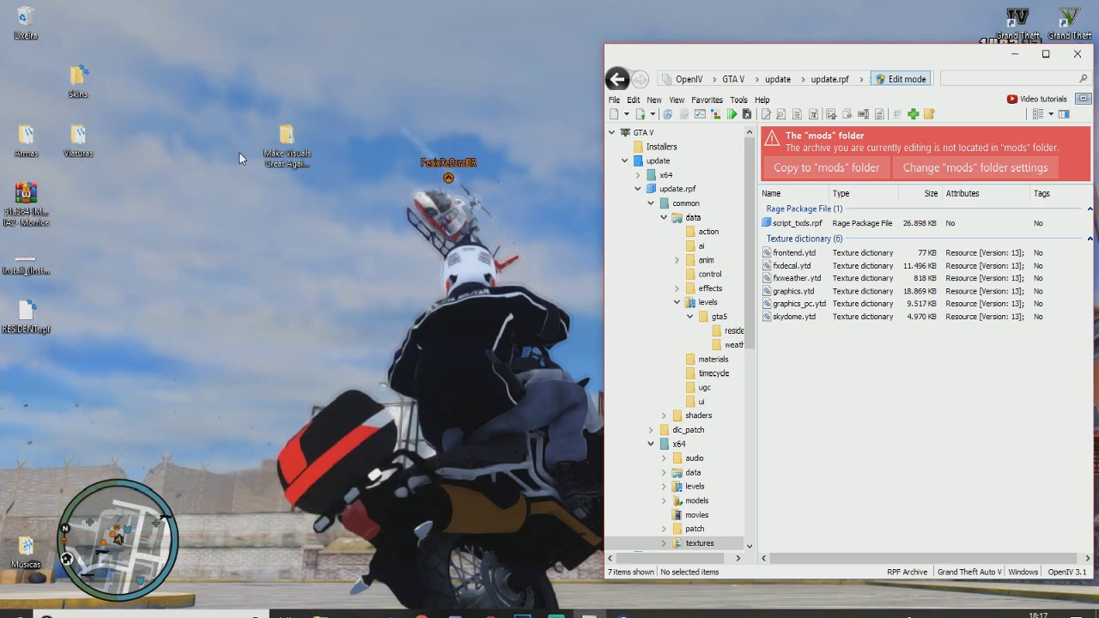
Step: Delete the Skins, Viaturas and Make Visuals Great Again folders from the desktop and empty the Recycle Bin
{"action": "left_click_drag", "start_coordinate": [99, 249], "coordinate": [329, 116]}
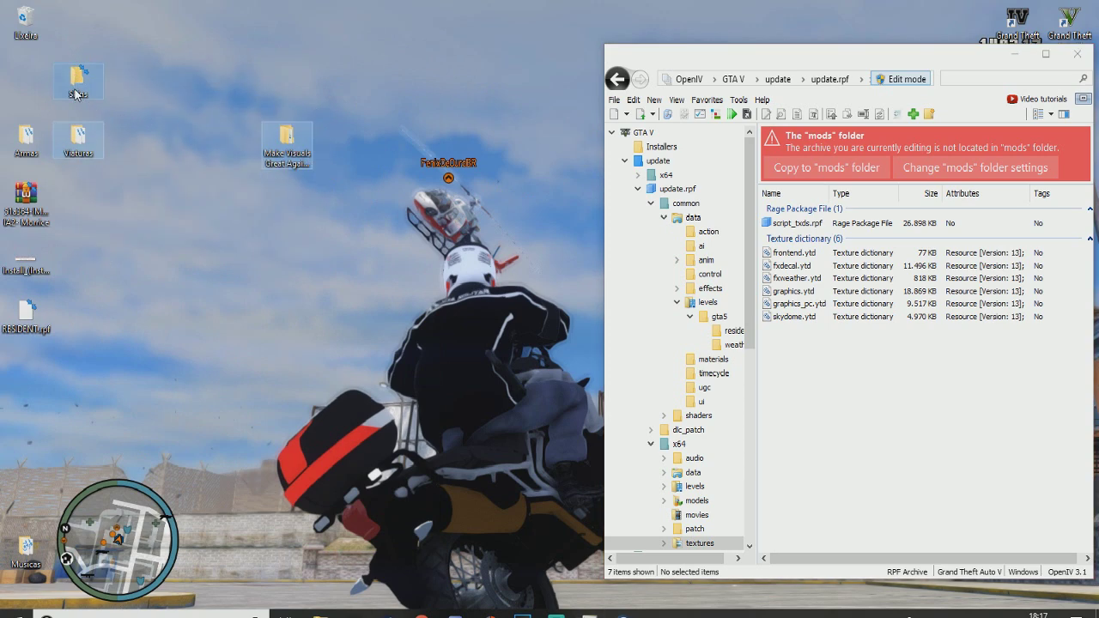
{"action": "right_click", "coordinate": [23, 27]}
{"action": "left_click", "coordinate": [85, 53]}
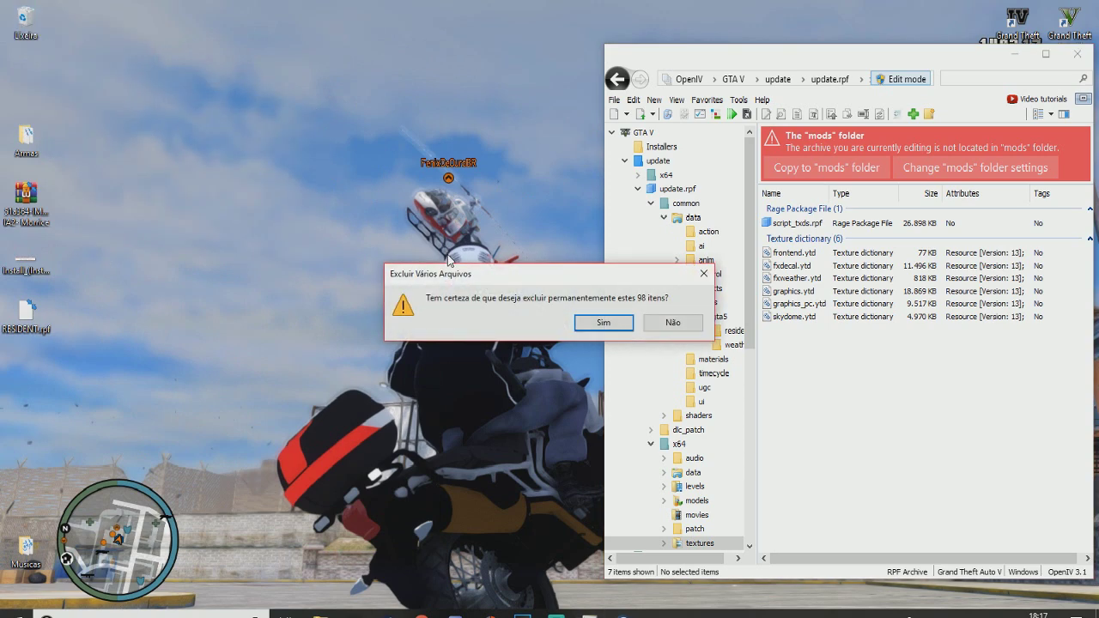
{"action": "left_click", "coordinate": [592, 322]}
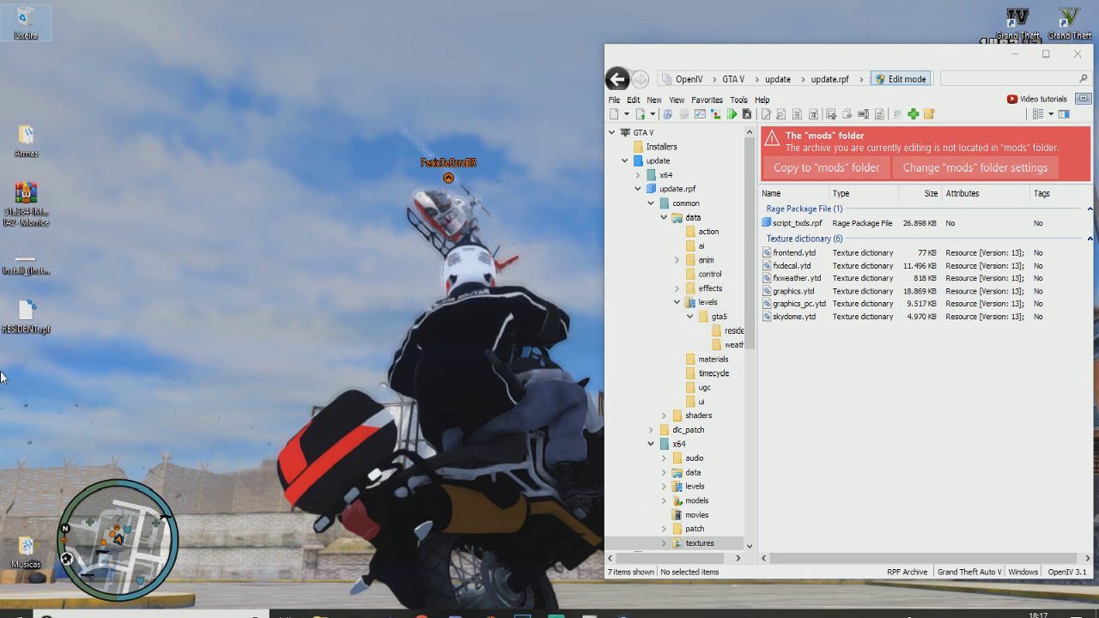
Step: Collapse the expanded update.rpf subfolders and the update folder in the game's folder tree
{"action": "left_click", "coordinate": [650, 444]}
{"action": "left_click", "coordinate": [690, 316]}
{"action": "left_click", "coordinate": [676, 302]}
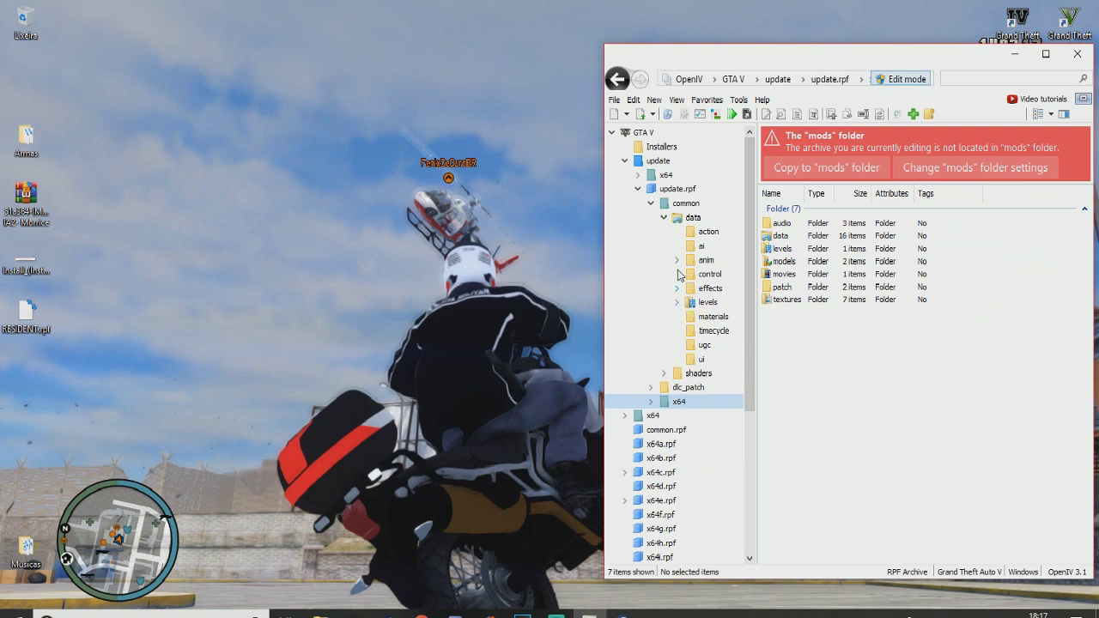
{"action": "left_click", "coordinate": [664, 218]}
{"action": "left_click", "coordinate": [650, 204]}
{"action": "left_click", "coordinate": [637, 189]}
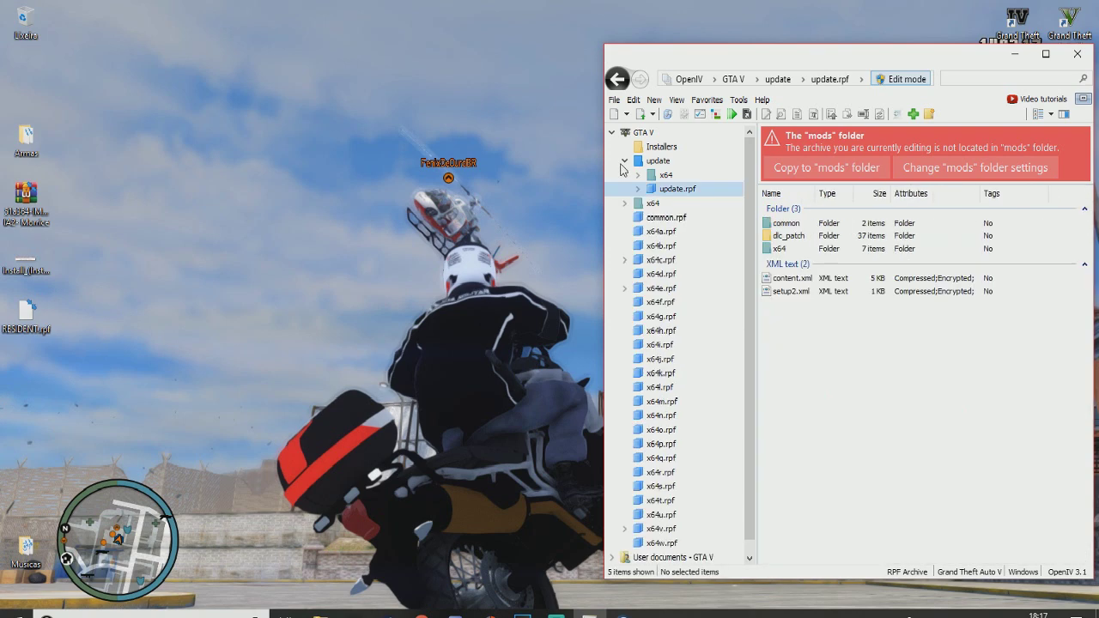
{"action": "left_click", "coordinate": [624, 160]}
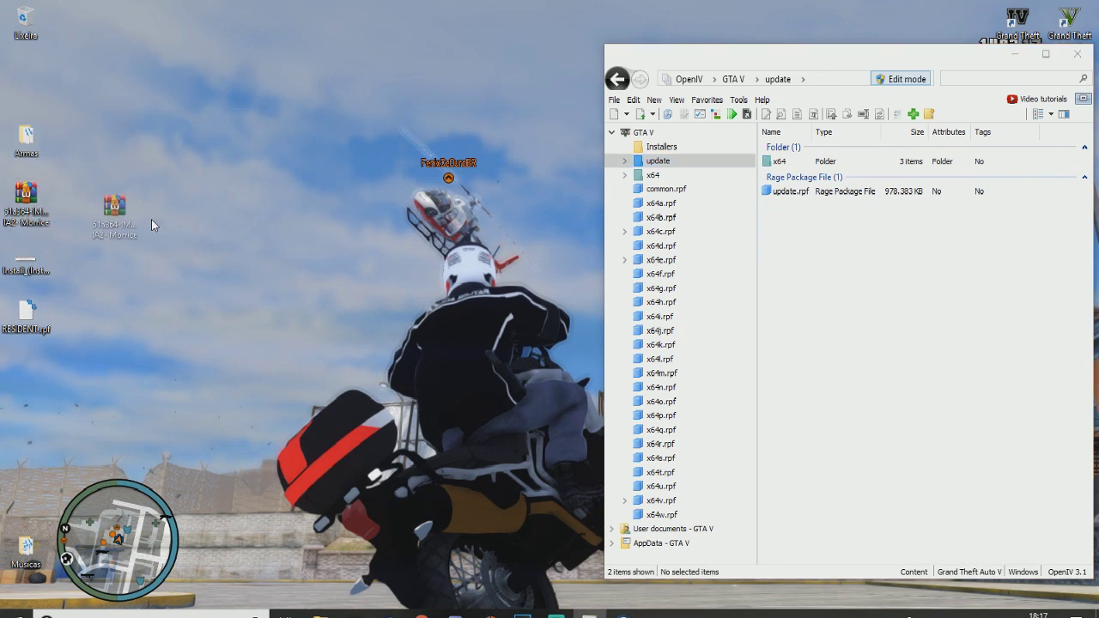
Step: Delete the RAR archive from the desktop and empty the Recycle Bin
{"action": "right_click", "coordinate": [22, 15]}
{"action": "left_click", "coordinate": [75, 41]}
{"action": "left_click", "coordinate": [622, 370]}
Step: Open the Armas folder on the desktop and review its carbine rifle and pistol model and texture files
{"action": "left_click", "coordinate": [19, 141]}
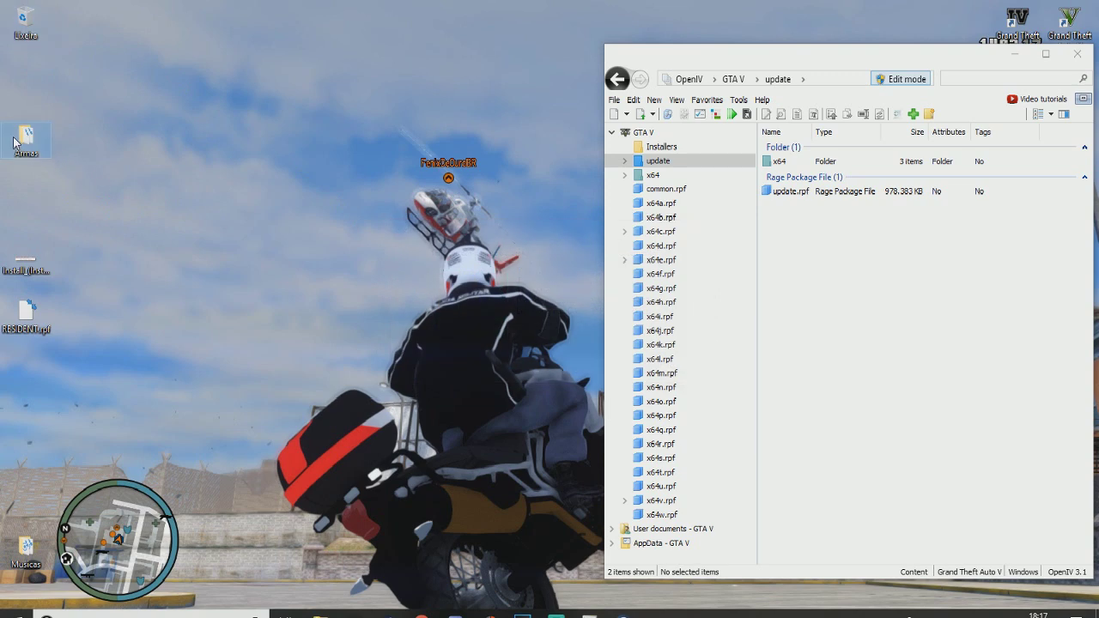
{"action": "double_click", "coordinate": [37, 140]}
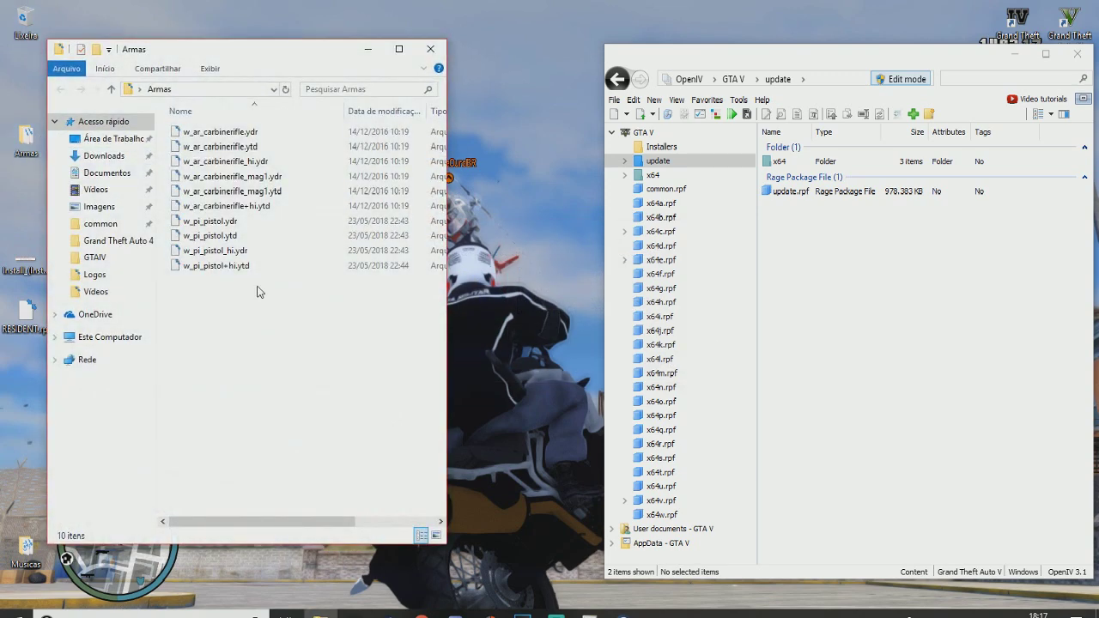
{"action": "left_click_drag", "start_coordinate": [350, 356], "coordinate": [208, 238]}
{"action": "left_click", "coordinate": [252, 348]}
{"action": "left_click", "coordinate": [232, 133]}
{"action": "left_click", "coordinate": [227, 145]}
{"action": "left_click", "coordinate": [227, 161]}
{"action": "left_click", "coordinate": [232, 176]}
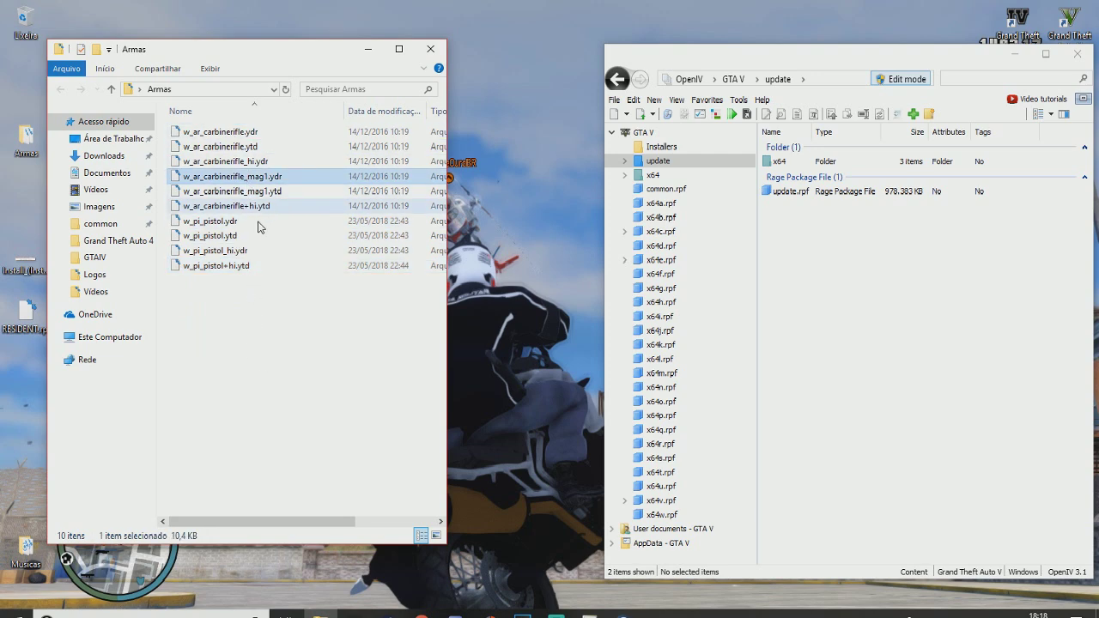
Step: Open the Install_(Instalação).png guide and compare its weapon installation path with the game's update folder
{"action": "left_click", "coordinate": [34, 269]}
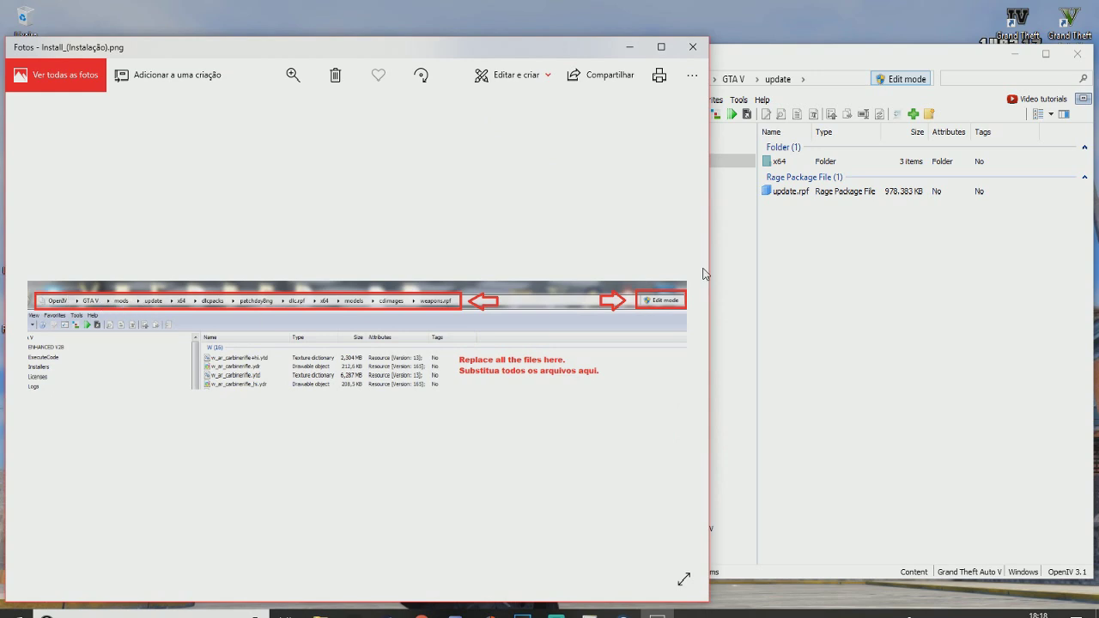
{"action": "left_click", "coordinate": [723, 90]}
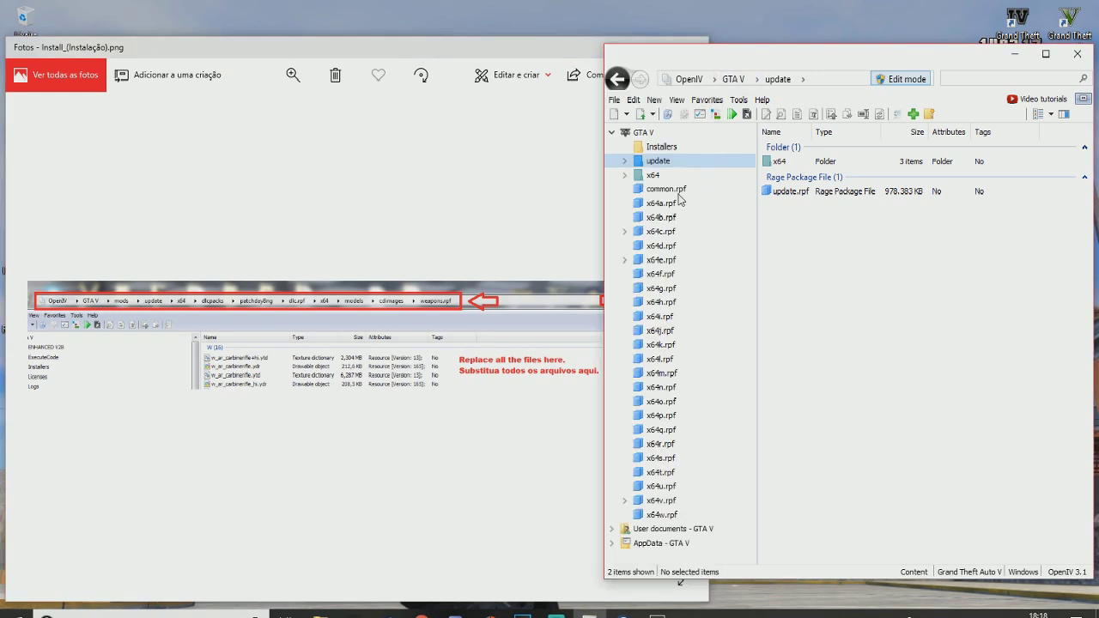
{"action": "left_click", "coordinate": [120, 311]}
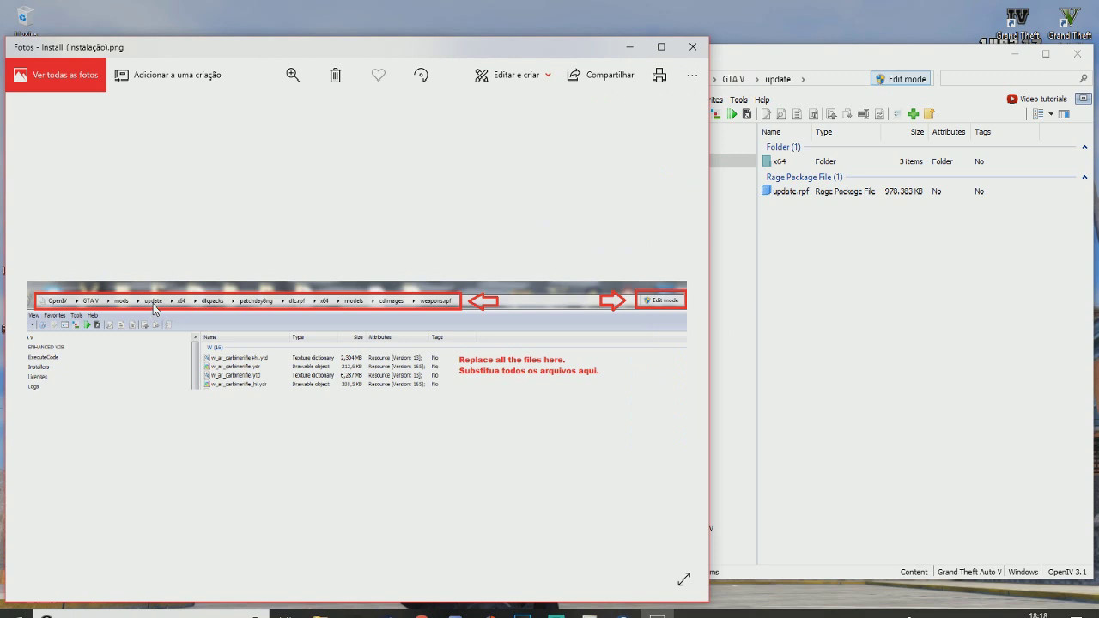
{"action": "left_click", "coordinate": [787, 331]}
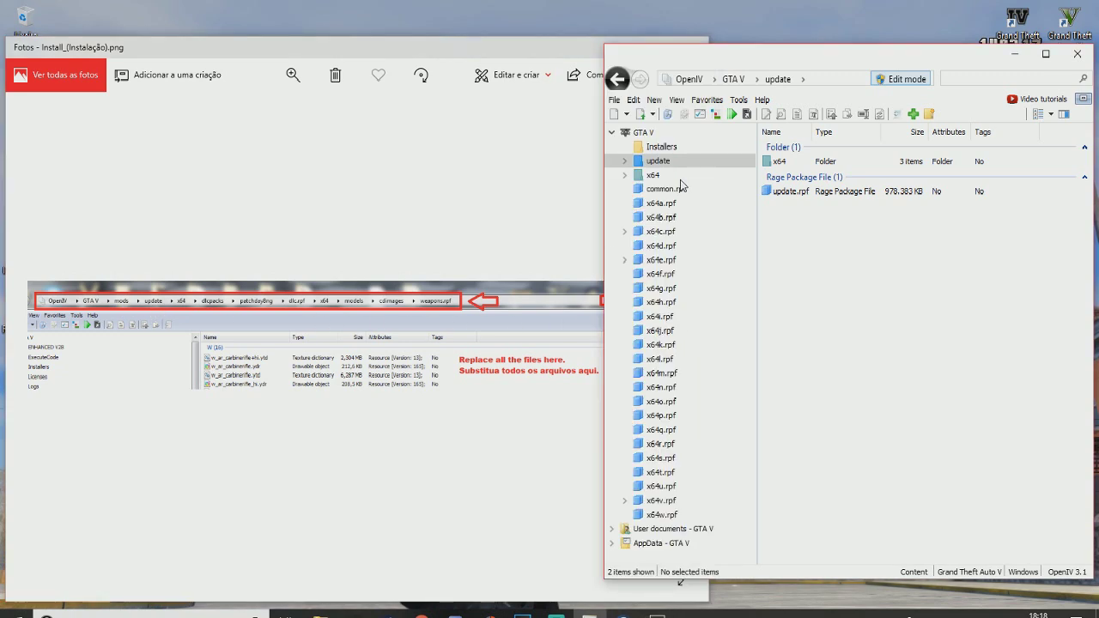
Step: Follow the guide's path from update through x64 and dlcpacks and open patchday8ng
{"action": "double_click", "coordinate": [800, 162]}
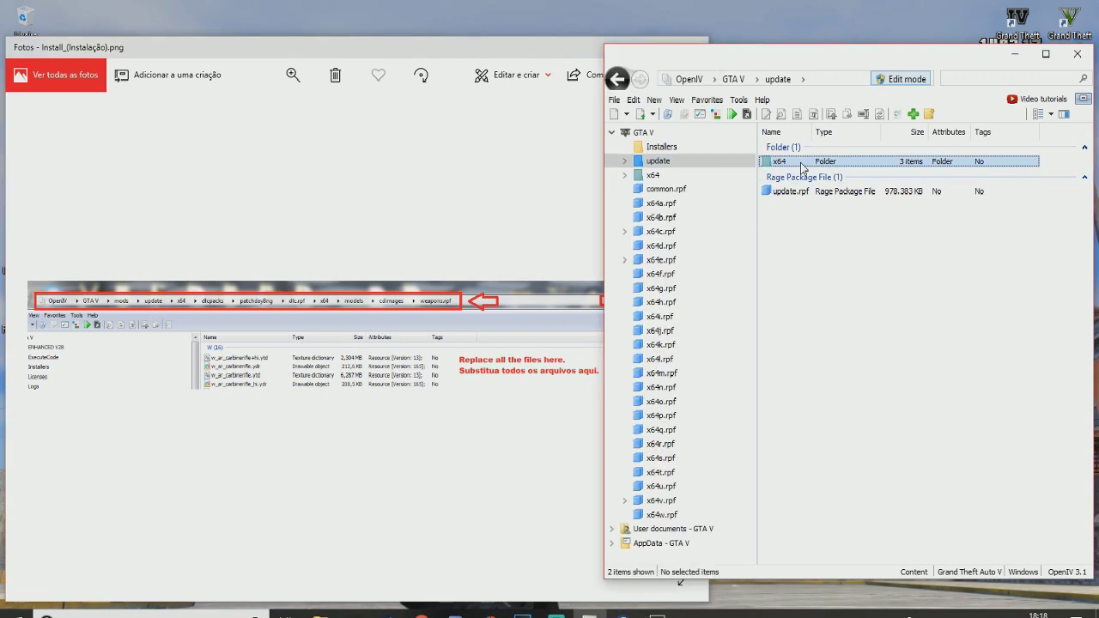
{"action": "double_click", "coordinate": [807, 175]}
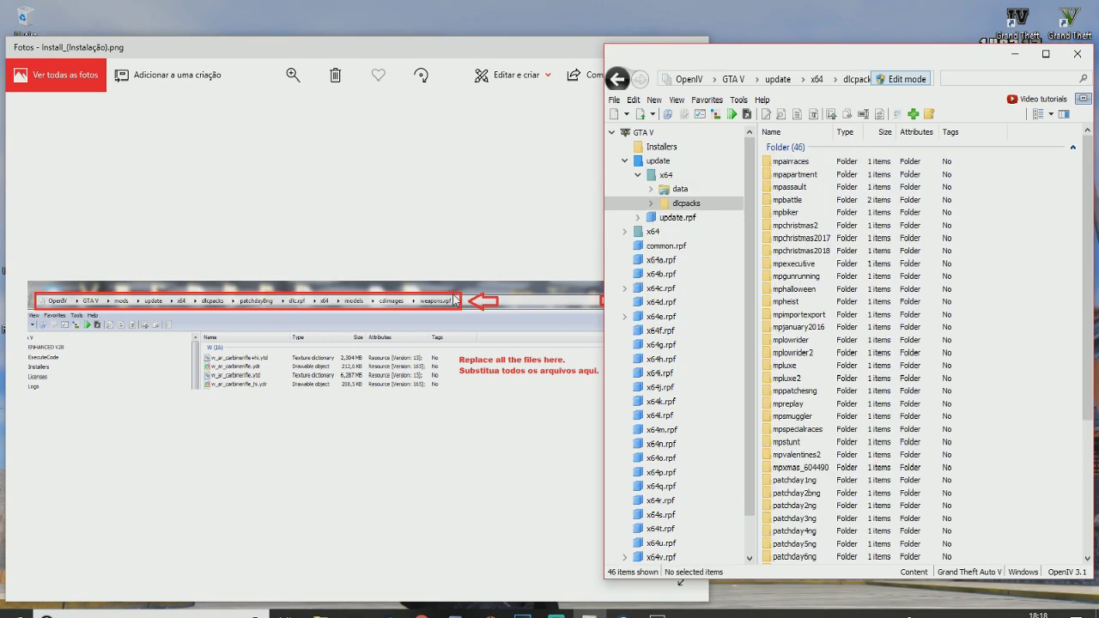
{"action": "scroll", "coordinate": [893, 343], "scroll_direction": "down", "scroll_amount": 5}
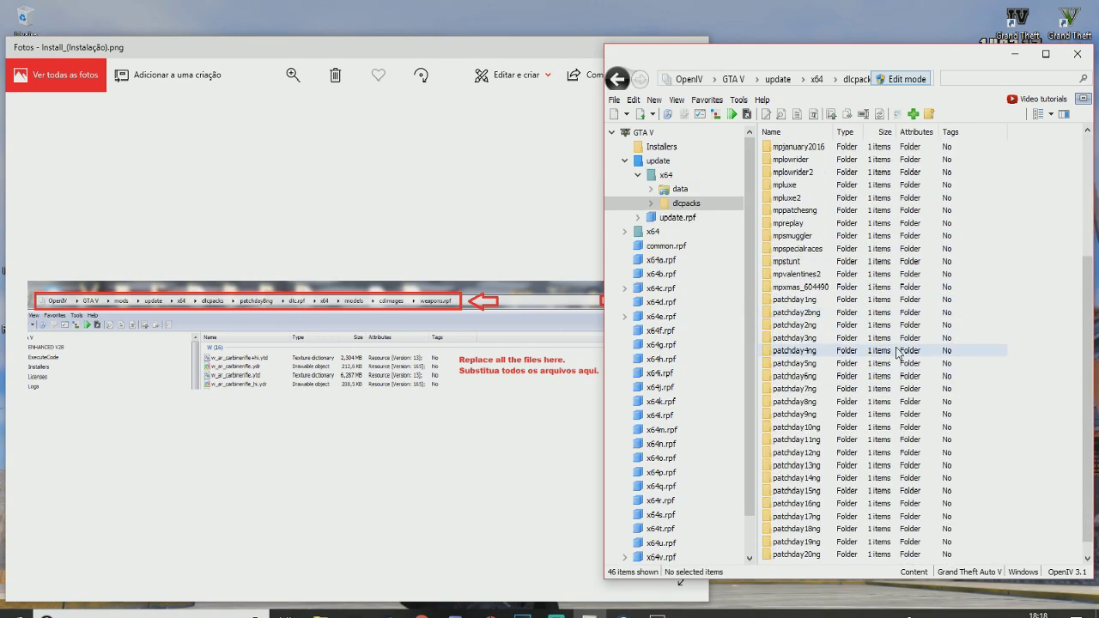
{"action": "double_click", "coordinate": [798, 402]}
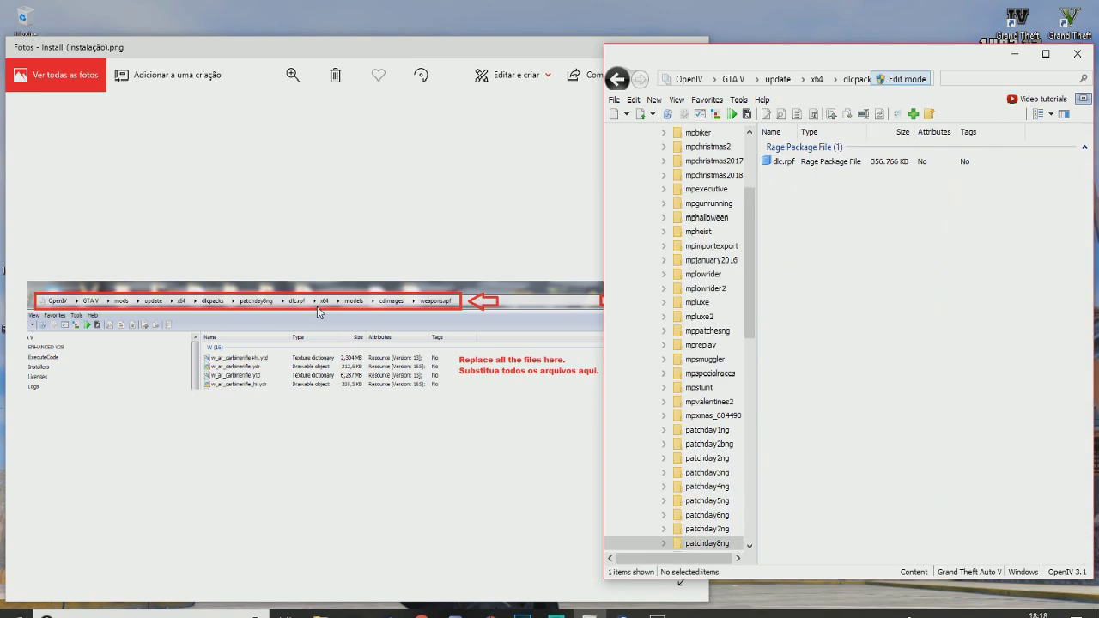
Step: Open dlc.rpf, x64, models, cdimages and weapons.rpf inside patchday8ng, and close the guide image
{"action": "double_click", "coordinate": [810, 162]}
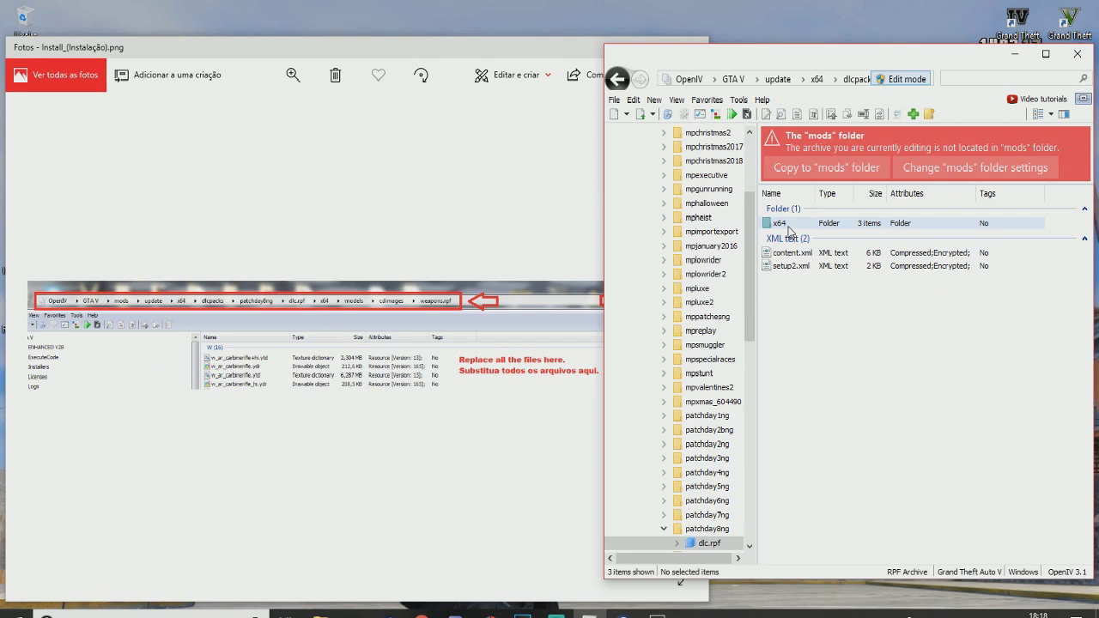
{"action": "double_click", "coordinate": [788, 225]}
{"action": "double_click", "coordinate": [798, 247]}
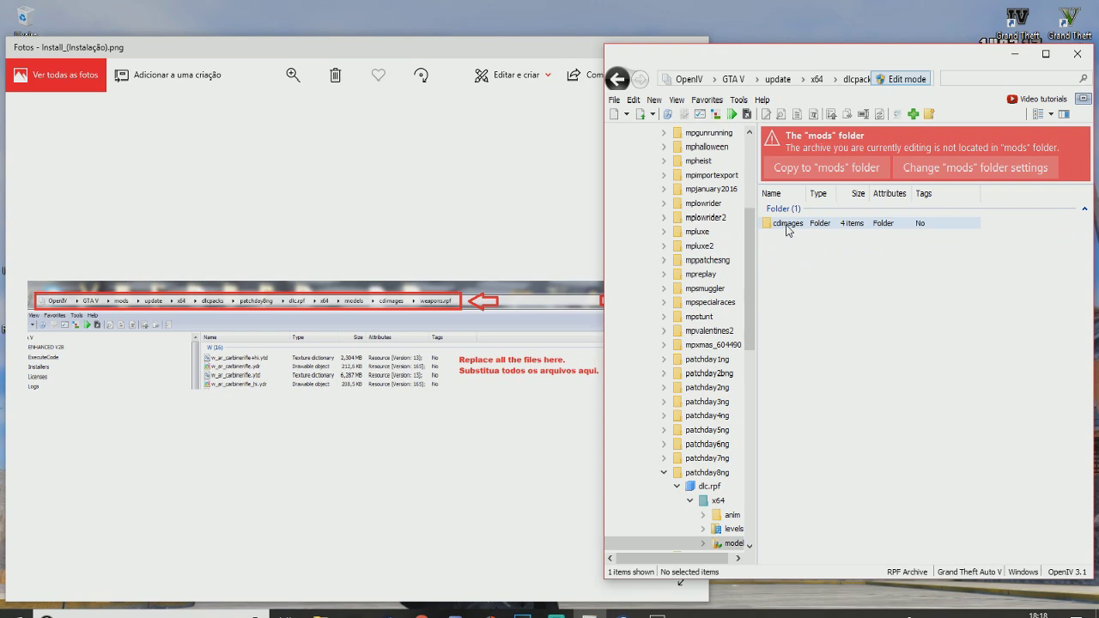
{"action": "double_click", "coordinate": [786, 225]}
{"action": "double_click", "coordinate": [798, 262]}
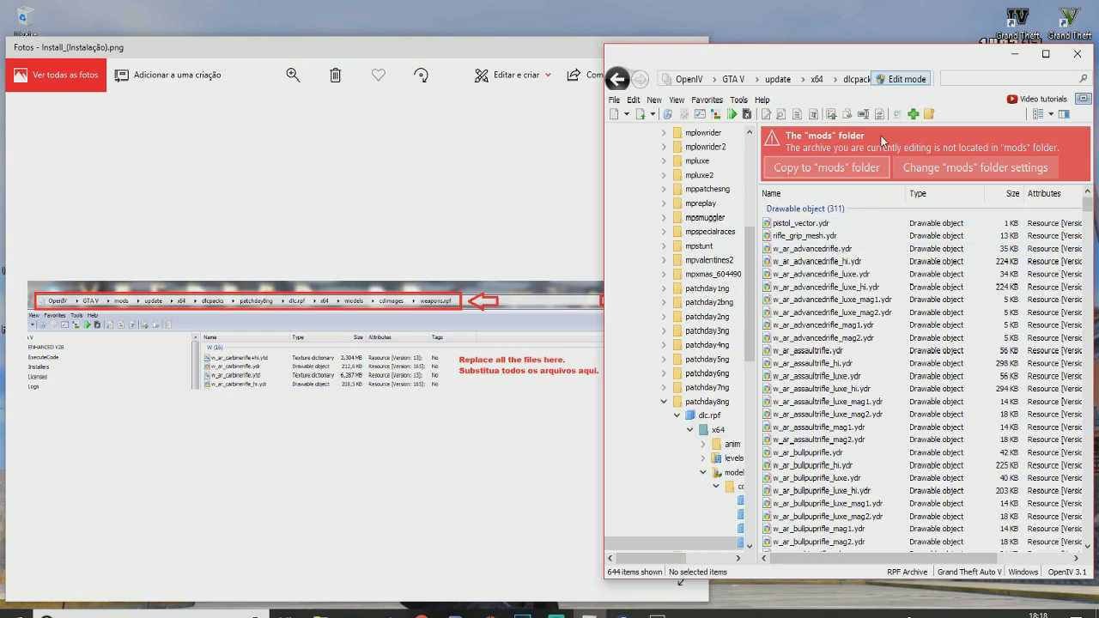
{"action": "left_click", "coordinate": [559, 49]}
{"action": "left_click", "coordinate": [692, 46]}
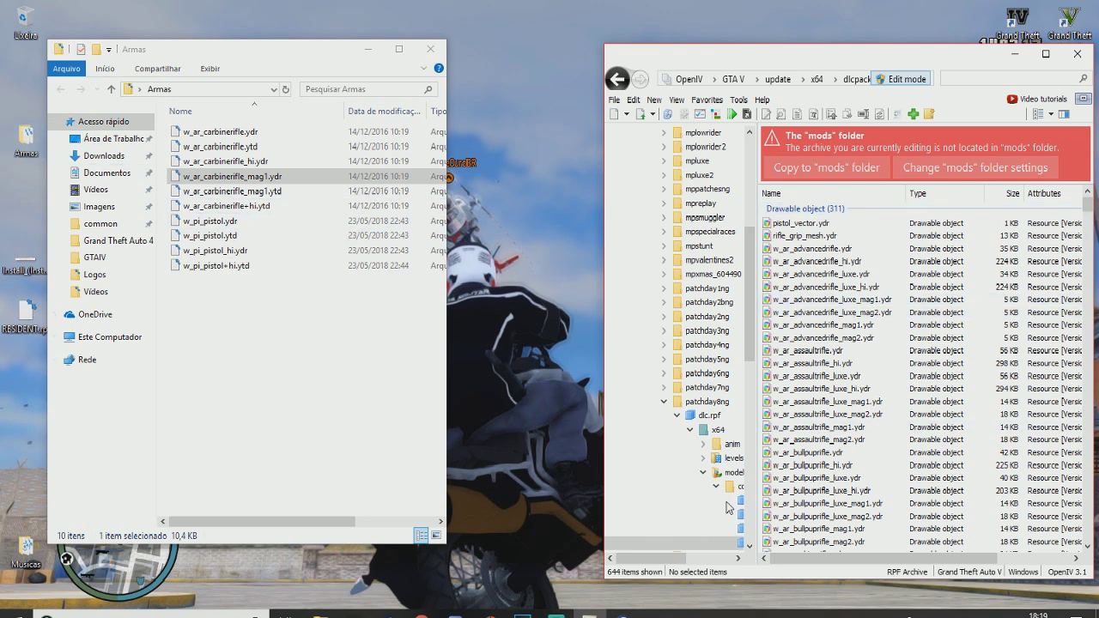
Step: Collapse the weapons.rpf path in the folder tree back up to patchday8ng
{"action": "key", "text": "Left"}
{"action": "key", "text": "Left"}
{"action": "key", "text": "Left"}
{"action": "key", "text": "Left"}
{"action": "key", "text": "Left"}
{"action": "key", "text": "Left"}
{"action": "key", "text": "Left"}
{"action": "key", "text": "Left"}
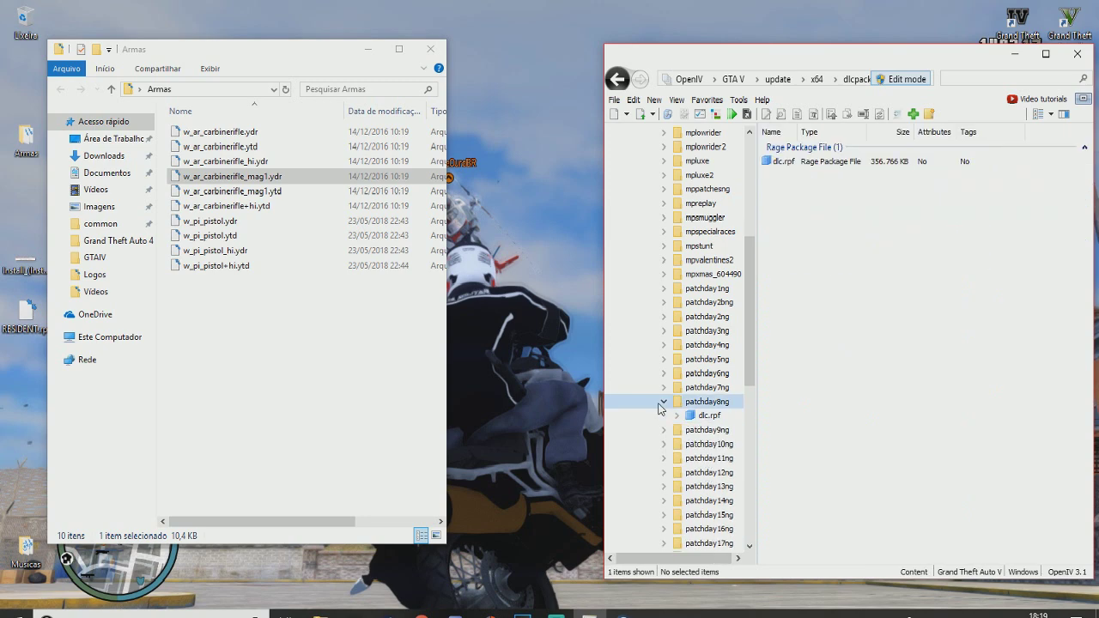
{"action": "left_click", "coordinate": [661, 402]}
Step: Collapse dlcpacks, x64 and the update folder in the folder tree
{"action": "left_click_drag", "start_coordinate": [750, 355], "coordinate": [745, 213]}
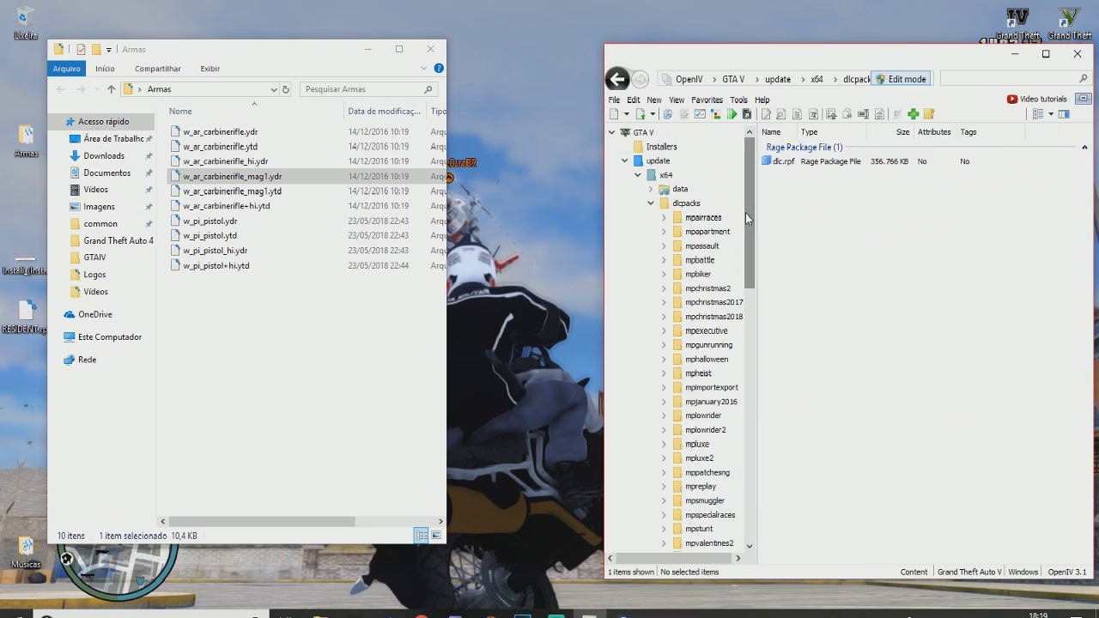
{"action": "key", "text": "Left"}
{"action": "key", "text": "Left"}
{"action": "key", "text": "Left"}
{"action": "key", "text": "Left"}
{"action": "key", "text": "Left"}
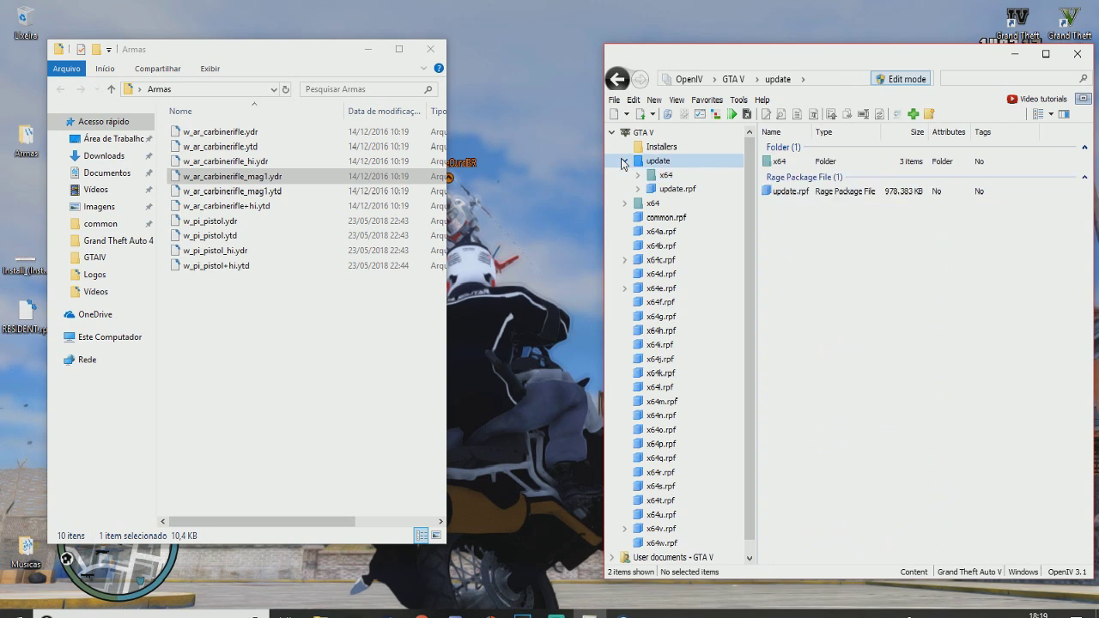
{"action": "left_click", "coordinate": [624, 163]}
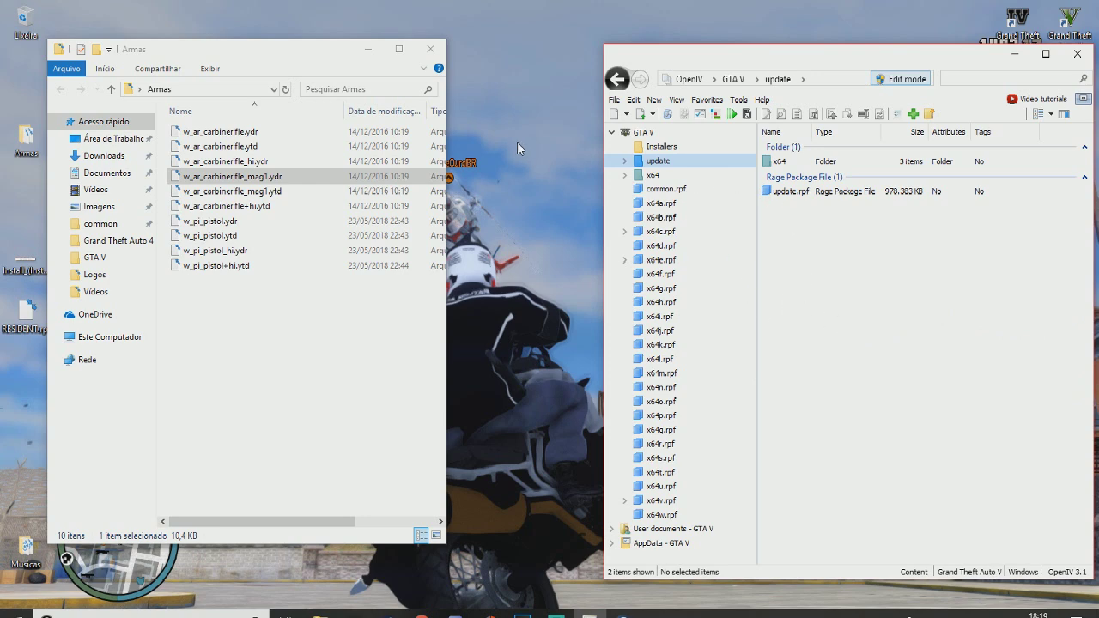
Step: Show the weapons installation guide image beside OpenIV and follow its path through update, x64 and dlcpacks to patchday8ng
{"action": "double_click", "coordinate": [12, 263]}
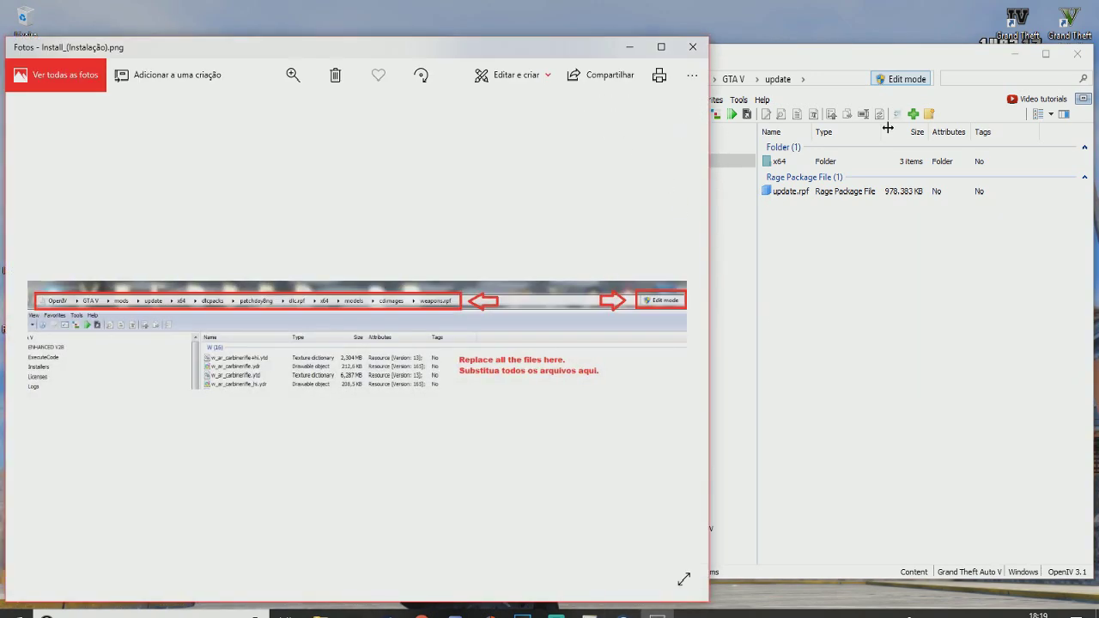
{"action": "left_click", "coordinate": [835, 48]}
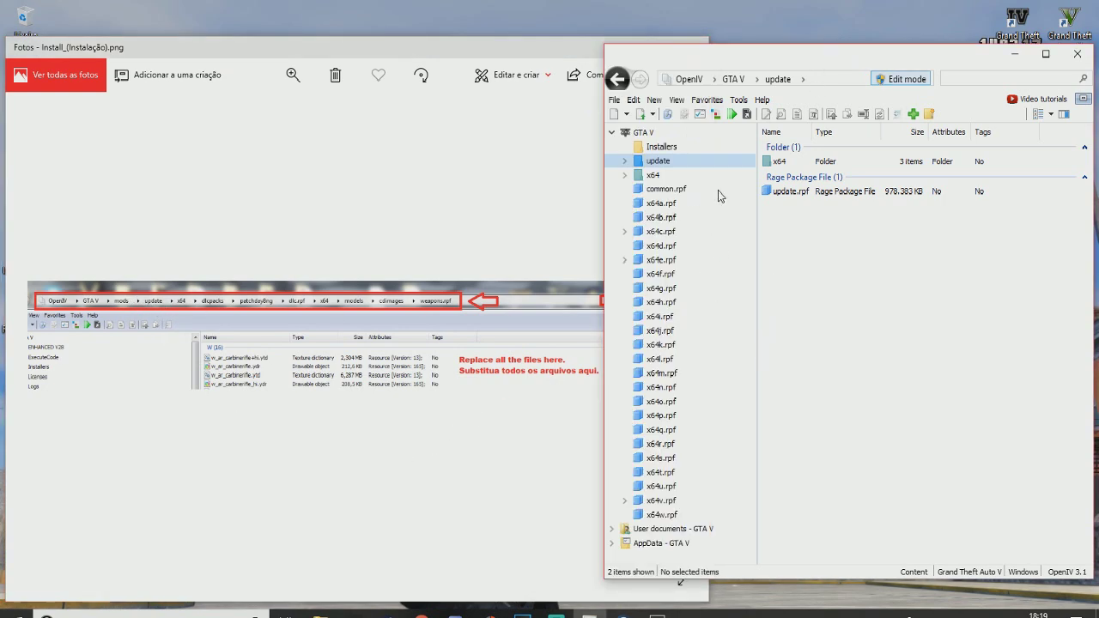
{"action": "double_click", "coordinate": [804, 165]}
{"action": "double_click", "coordinate": [810, 179]}
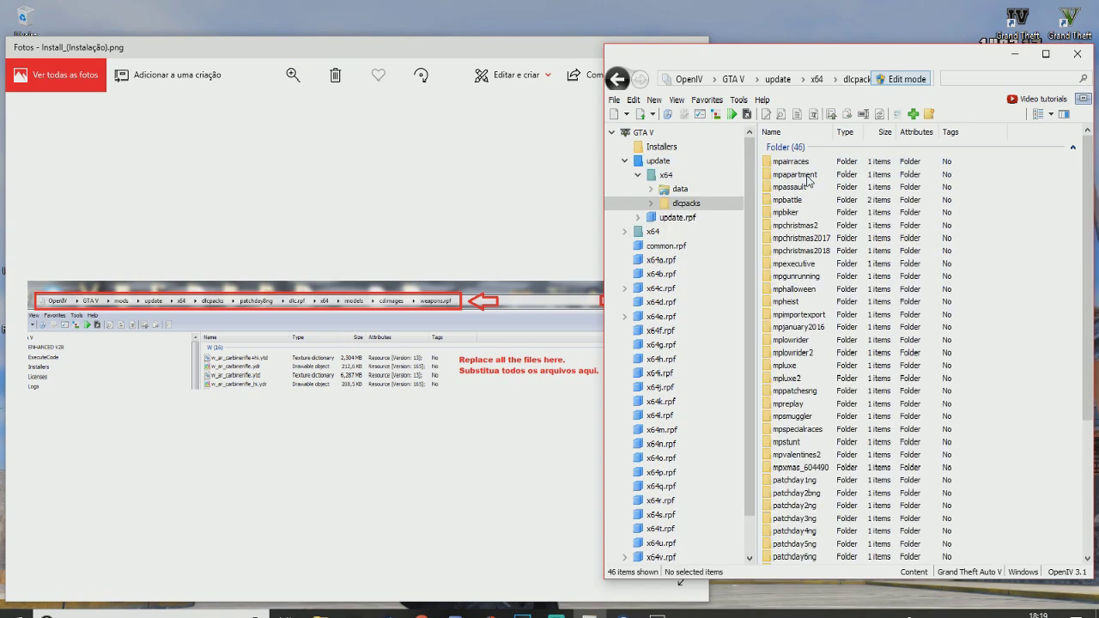
{"action": "scroll", "coordinate": [807, 178], "scroll_direction": "down", "scroll_amount": 3}
{"action": "double_click", "coordinate": [811, 475]}
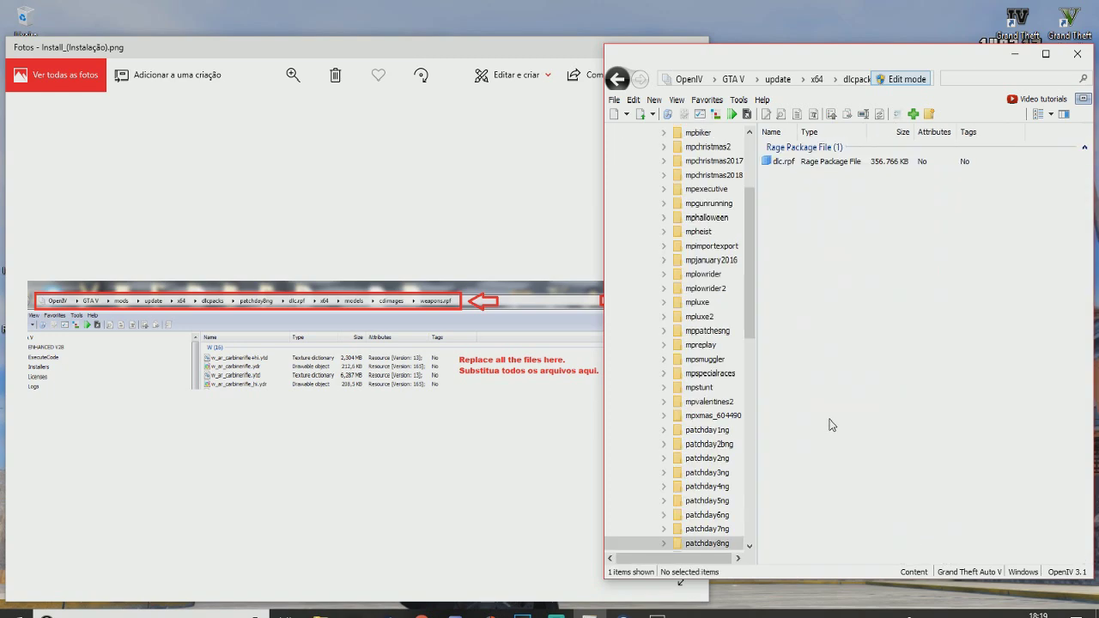
Step: Open dlc.rpf, x64, models, cdimages and weapons.rpf inside patchday8ng, and close the guide image
{"action": "double_click", "coordinate": [790, 163]}
{"action": "double_click", "coordinate": [790, 223]}
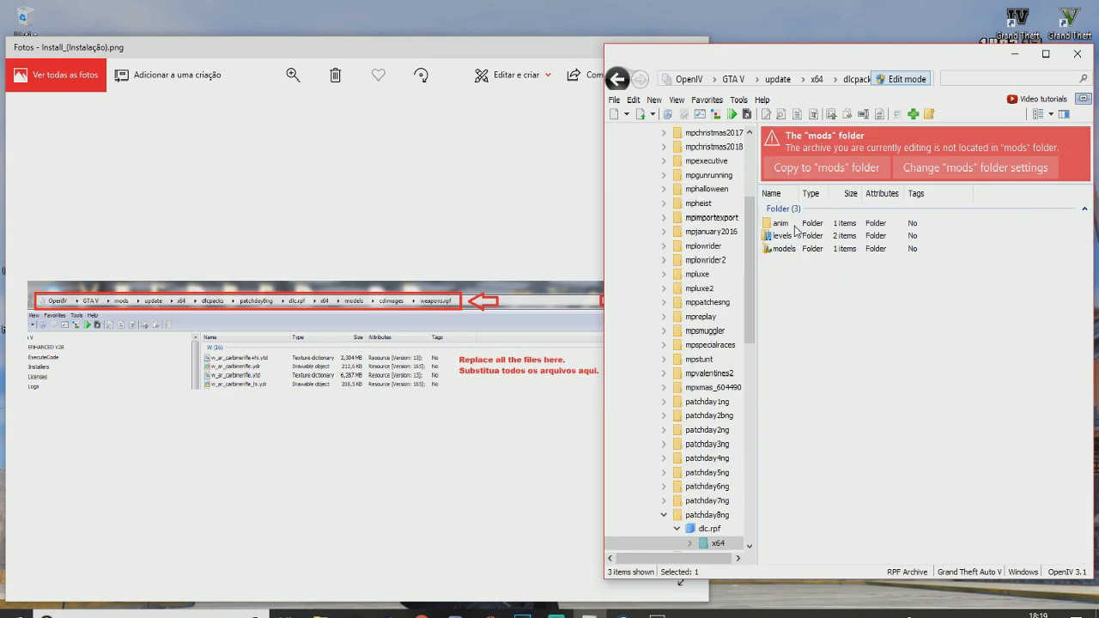
{"action": "double_click", "coordinate": [786, 249]}
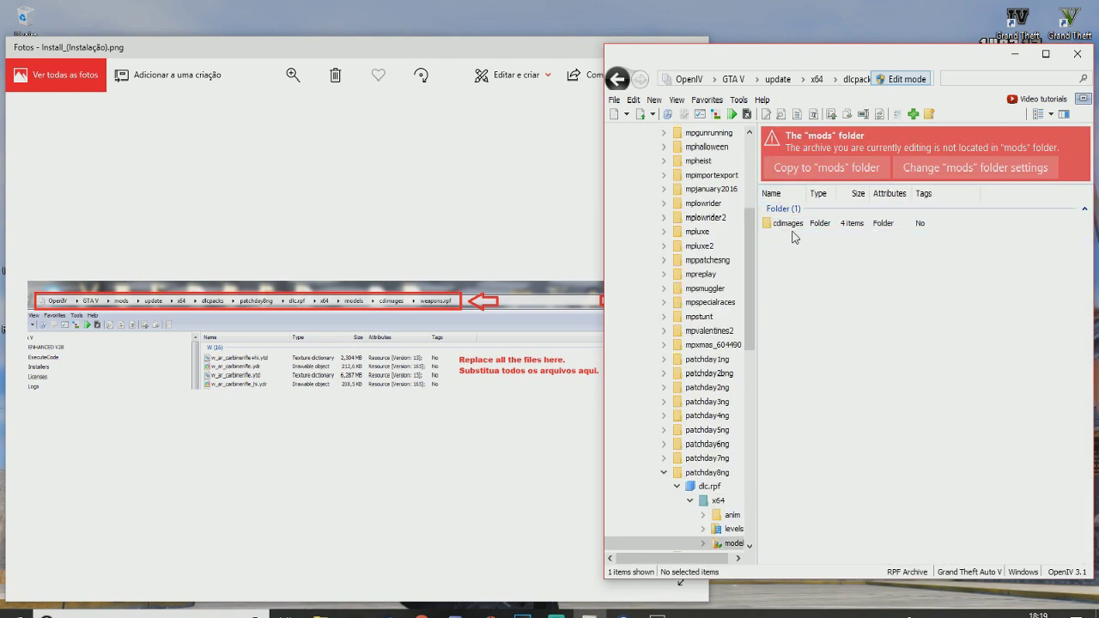
{"action": "left_click", "coordinate": [796, 228]}
{"action": "double_click", "coordinate": [796, 229]}
{"action": "double_click", "coordinate": [801, 263]}
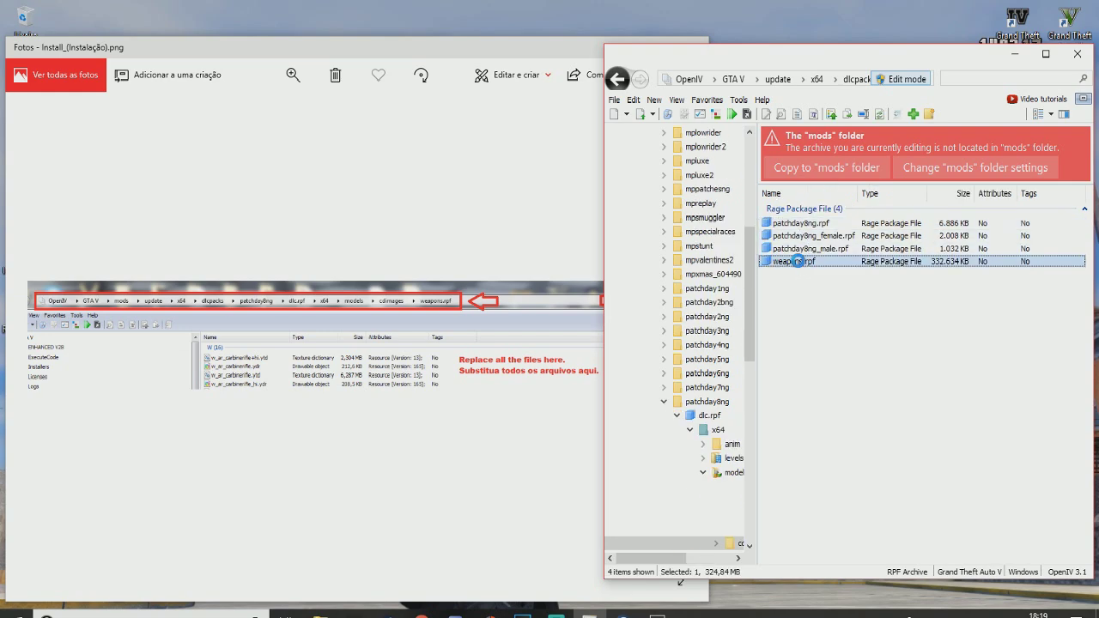
{"action": "left_click", "coordinate": [696, 37]}
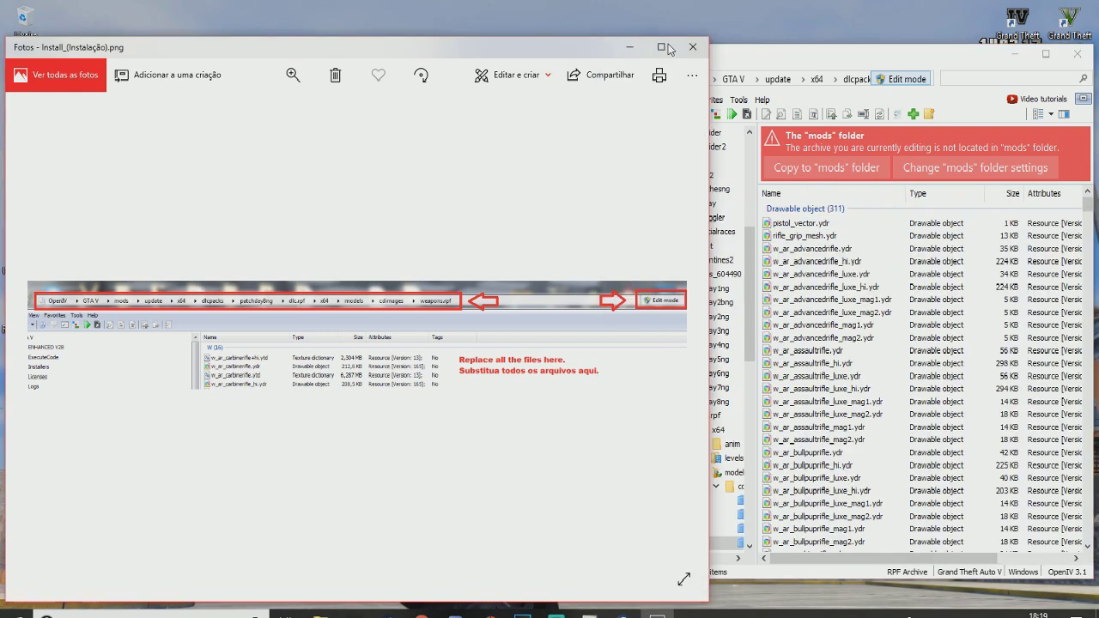
{"action": "left_click", "coordinate": [696, 38]}
Step: Add all ten weapon files from the Armas folder to weapons.rpf, and move the Armas folder to the Recycle Bin
{"action": "left_click_drag", "start_coordinate": [306, 400], "coordinate": [172, 124]}
{"action": "left_click_drag", "start_coordinate": [210, 221], "coordinate": [569, 41]}
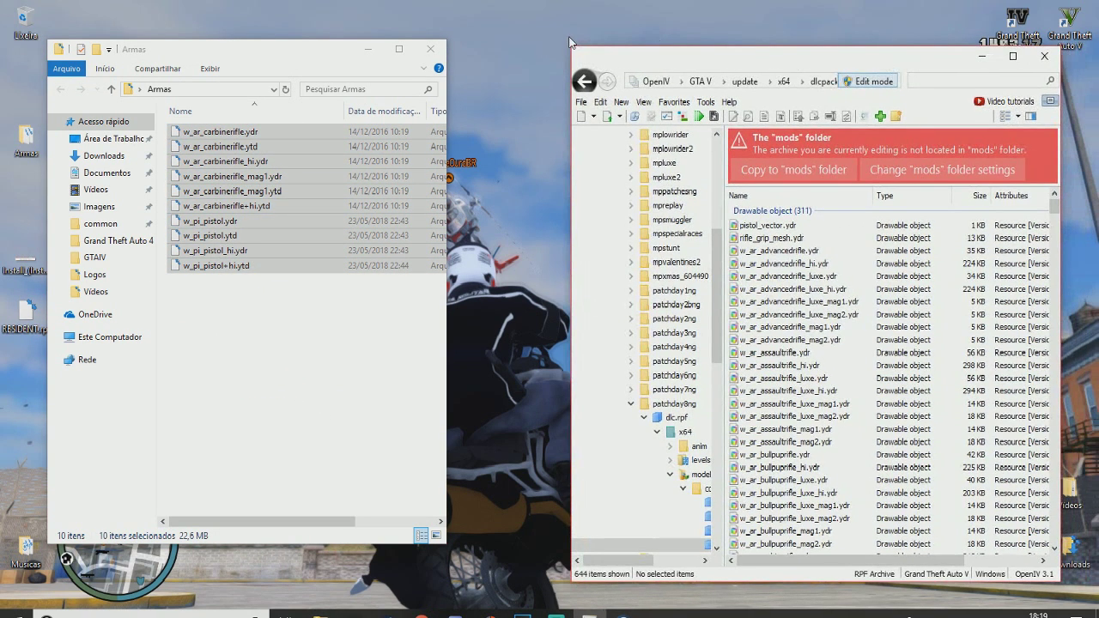
{"action": "left_click", "coordinate": [430, 49]}
{"action": "left_click_drag", "start_coordinate": [26, 138], "coordinate": [36, 25]}
Step: Collapse the whole weapons.rpf path in the folder tree, from cdimages back up to the update folder
{"action": "left_click", "coordinate": [684, 488]}
{"action": "left_click", "coordinate": [670, 474]}
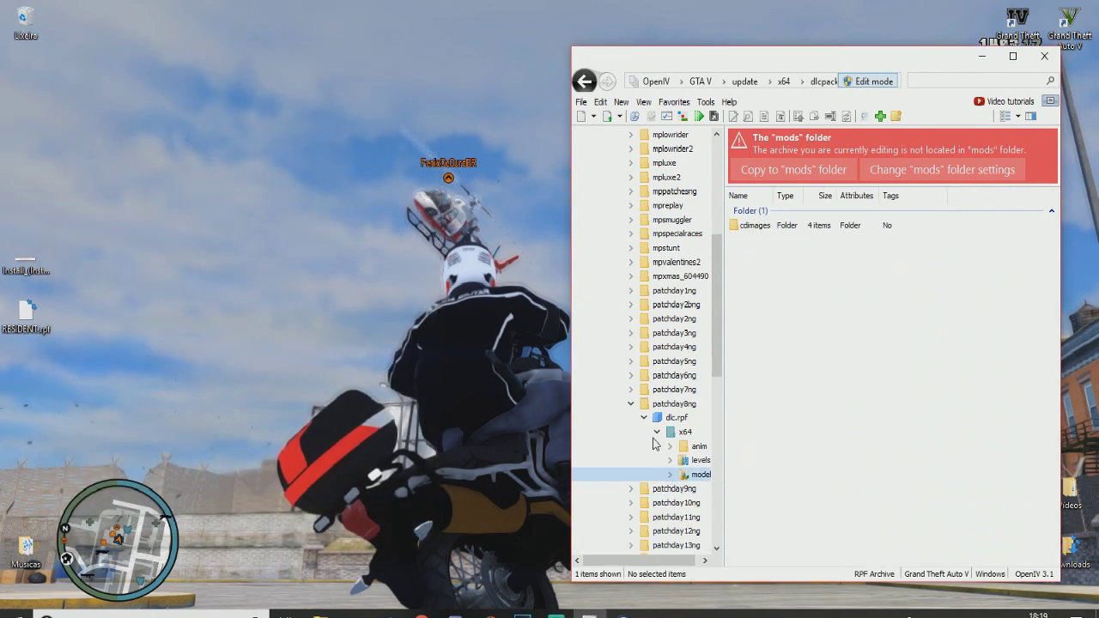
{"action": "left_click", "coordinate": [656, 431]}
{"action": "left_click", "coordinate": [644, 418]}
{"action": "left_click", "coordinate": [630, 404]}
{"action": "scroll", "coordinate": [635, 344], "scroll_direction": "up", "scroll_amount": 7}
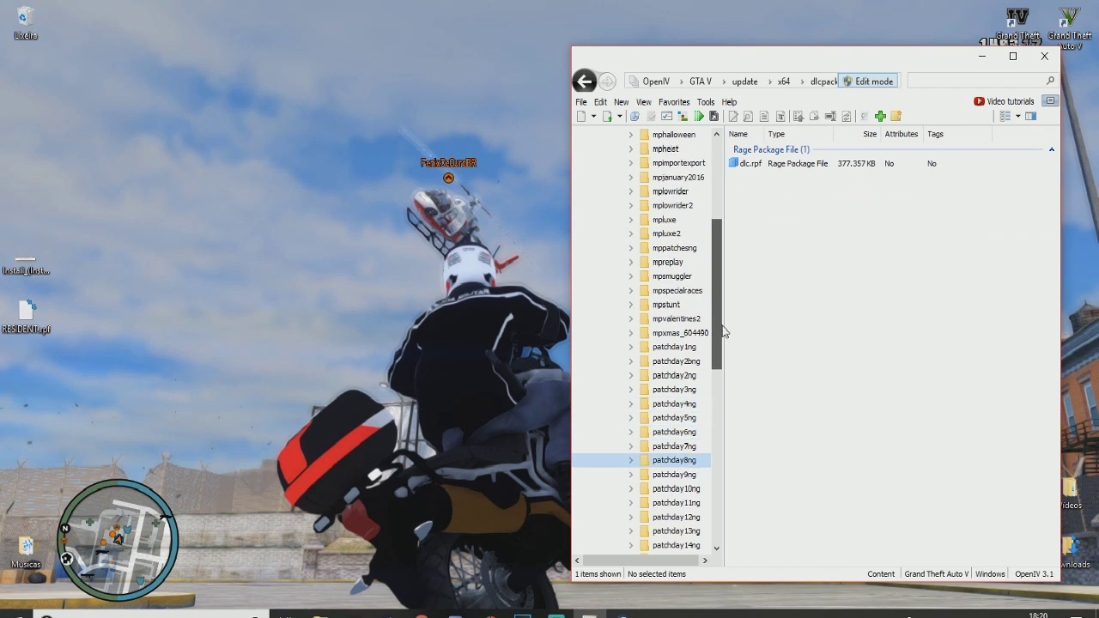
{"action": "left_click", "coordinate": [617, 205]}
{"action": "left_click", "coordinate": [605, 177]}
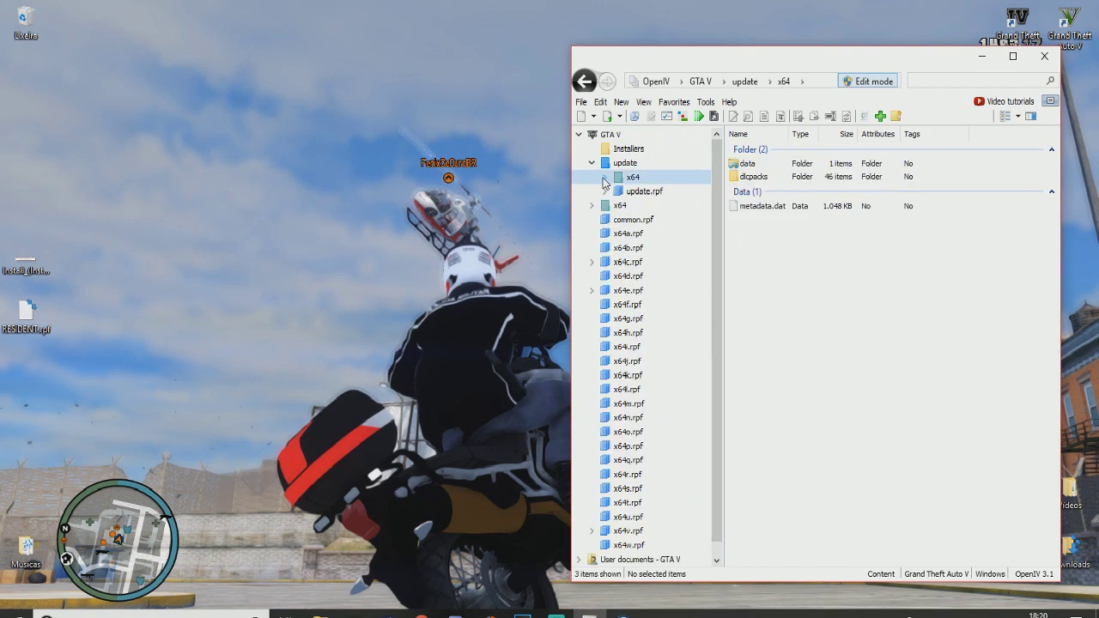
{"action": "left_click", "coordinate": [591, 164]}
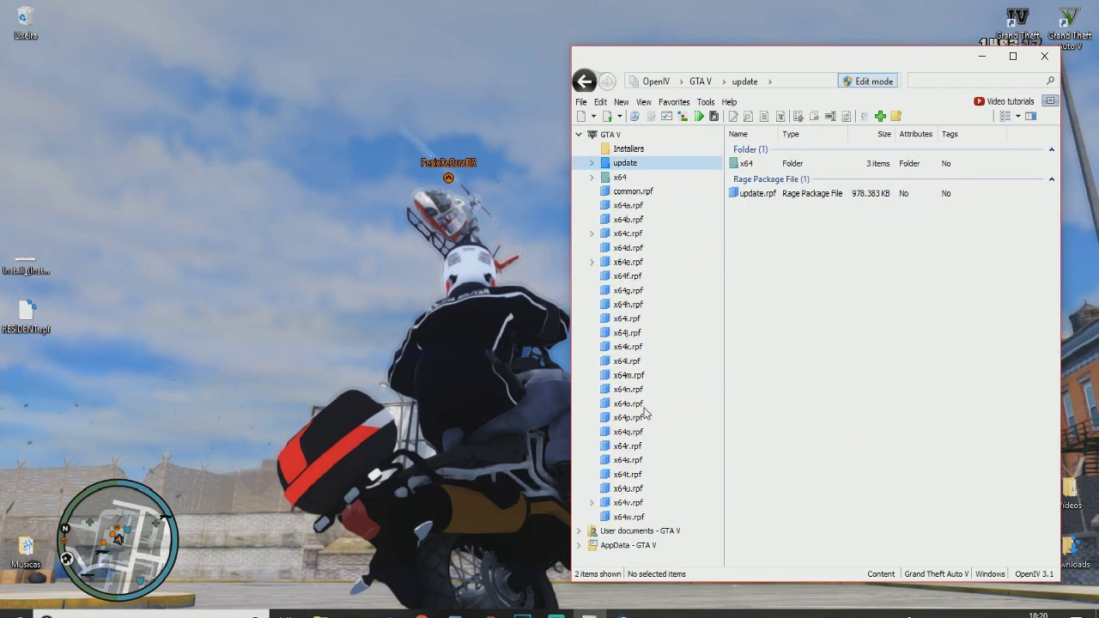
Step: Open the main x64 folder, its audio folder and sfx, and find RESIDENT.rpf in the list
{"action": "left_click", "coordinate": [621, 179]}
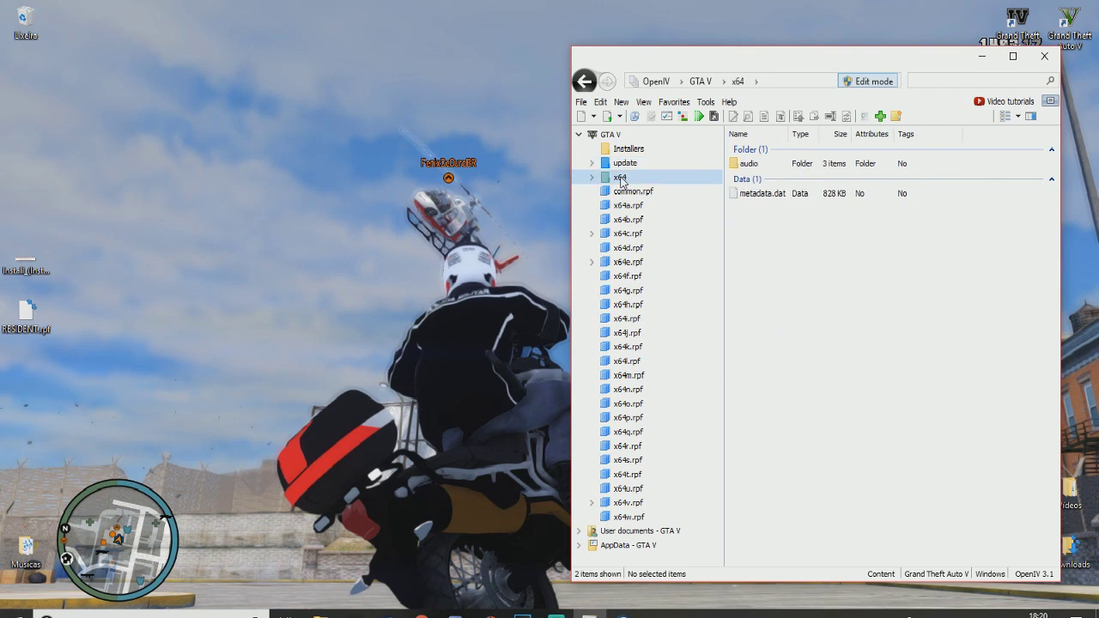
{"action": "double_click", "coordinate": [760, 164]}
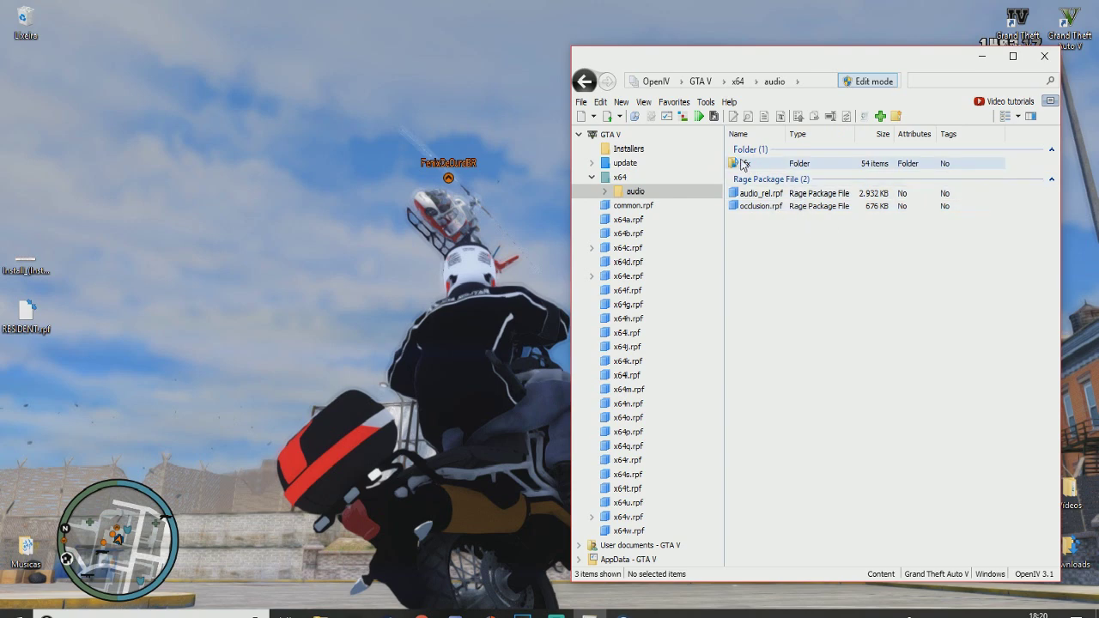
{"action": "double_click", "coordinate": [749, 165]}
{"action": "scroll", "coordinate": [846, 400], "scroll_direction": "down", "scroll_amount": 5}
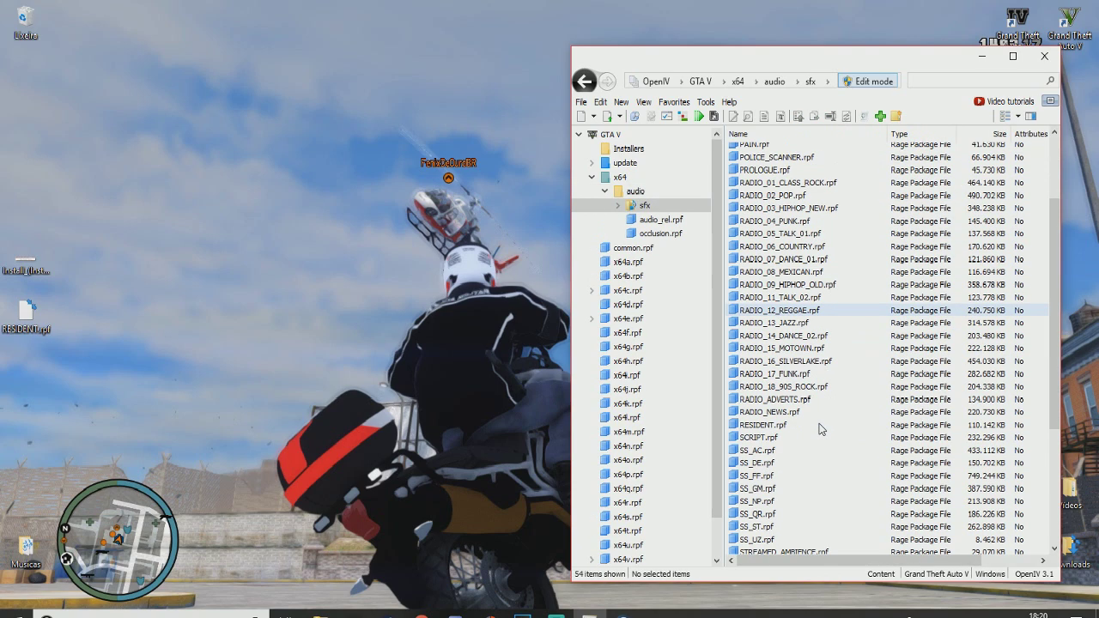
Step: Look inside RESIDENT.rpf, return to sfx, and replace the archive with the RESIDENT.rpf file from the desktop
{"action": "left_click", "coordinate": [794, 427]}
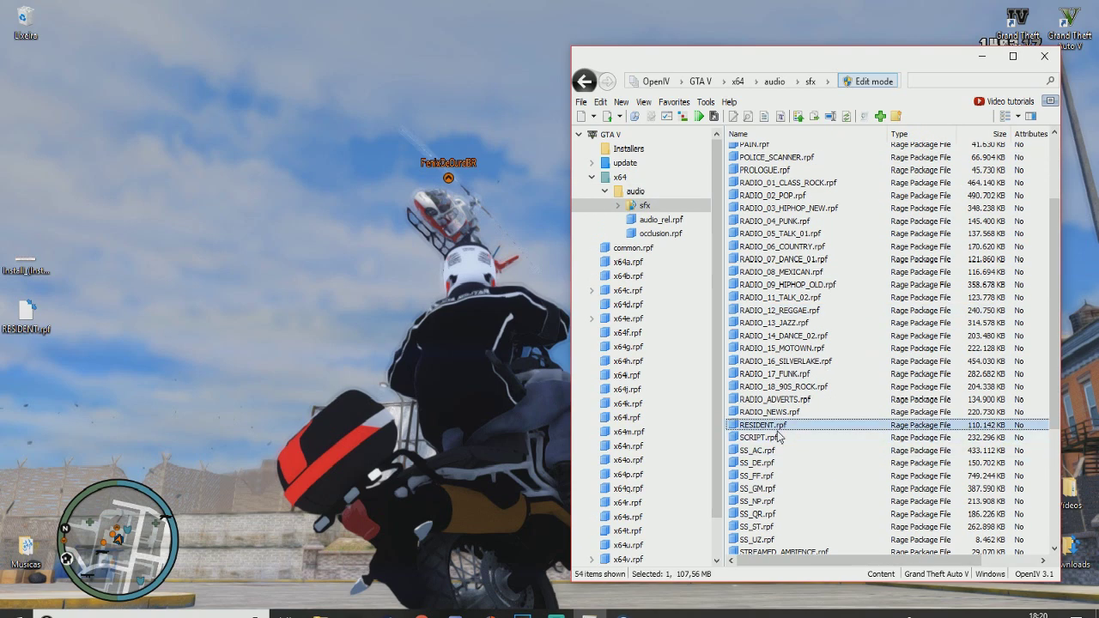
{"action": "double_click", "coordinate": [781, 424]}
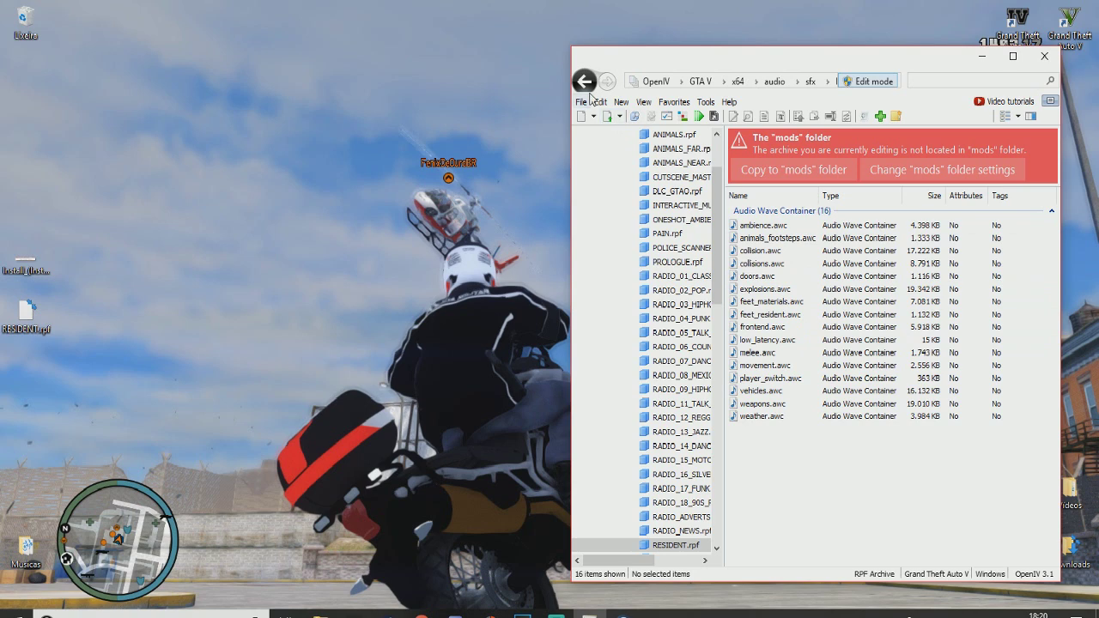
{"action": "left_click", "coordinate": [584, 80]}
{"action": "left_click_drag", "start_coordinate": [43, 328], "coordinate": [831, 451]}
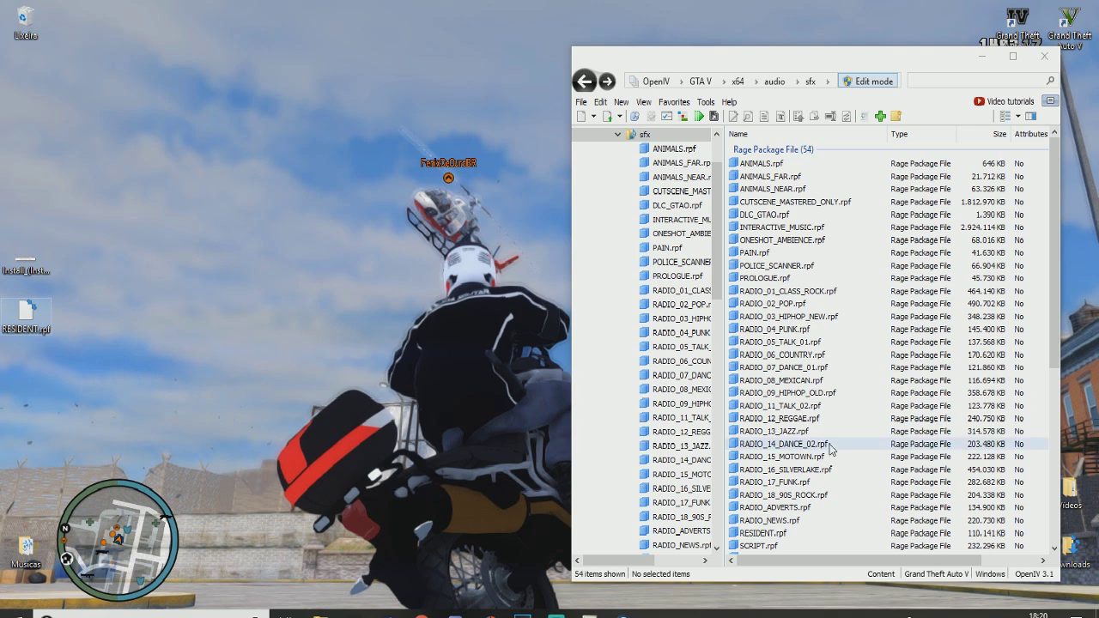
Step: Delete the desktop copy of RESIDENT.rpf and empty the Recycle Bin
{"action": "right_click", "coordinate": [21, 27]}
{"action": "left_click", "coordinate": [49, 101]}
{"action": "left_click", "coordinate": [601, 328]}
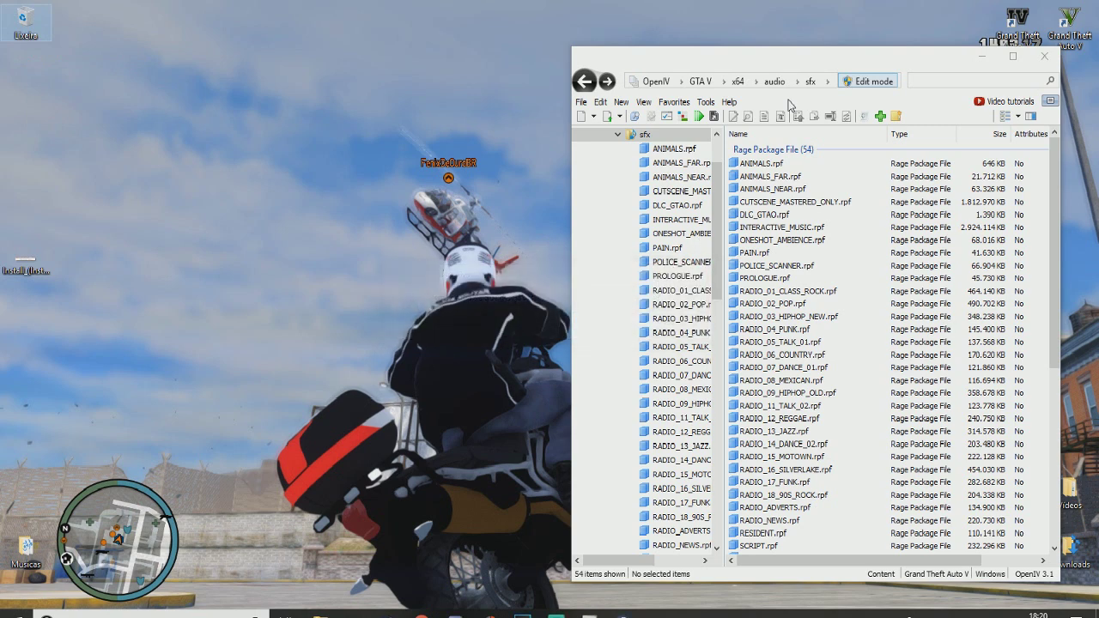
Step: Collapse the sfx, audio and x64 folders in the folder tree
{"action": "left_click_drag", "start_coordinate": [716, 206], "coordinate": [716, 155]}
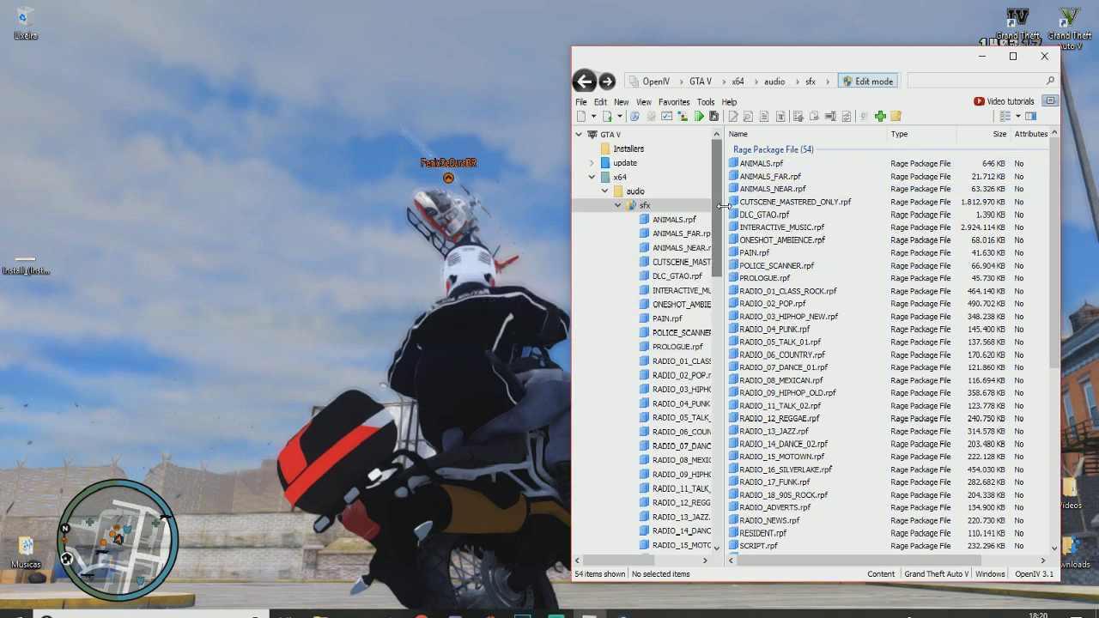
{"action": "left_click", "coordinate": [618, 206]}
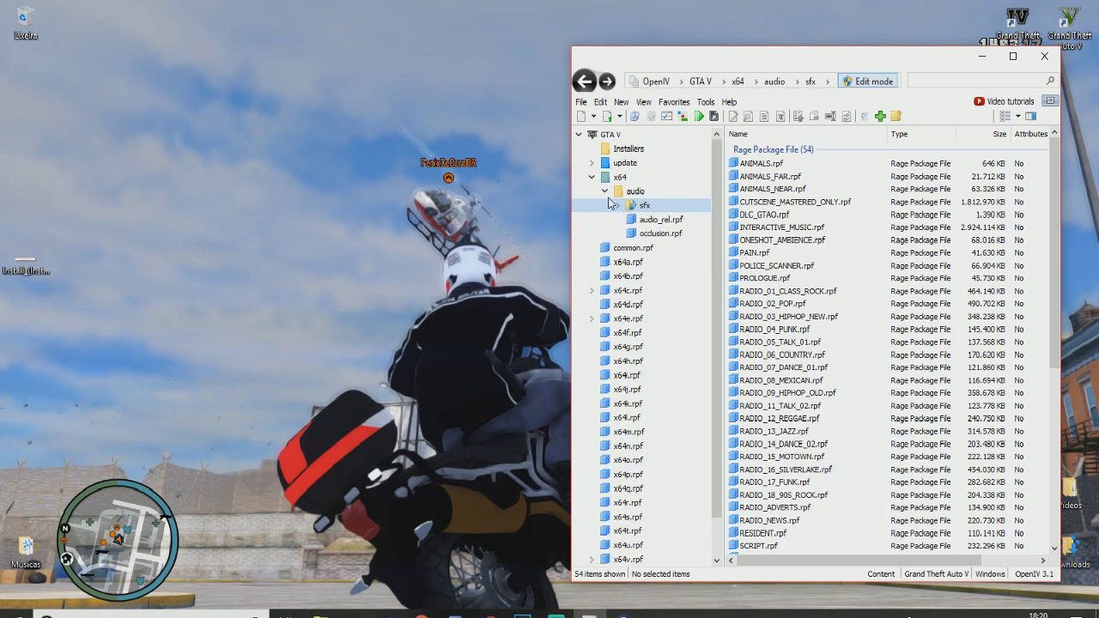
{"action": "left_click", "coordinate": [605, 191]}
{"action": "left_click", "coordinate": [591, 177]}
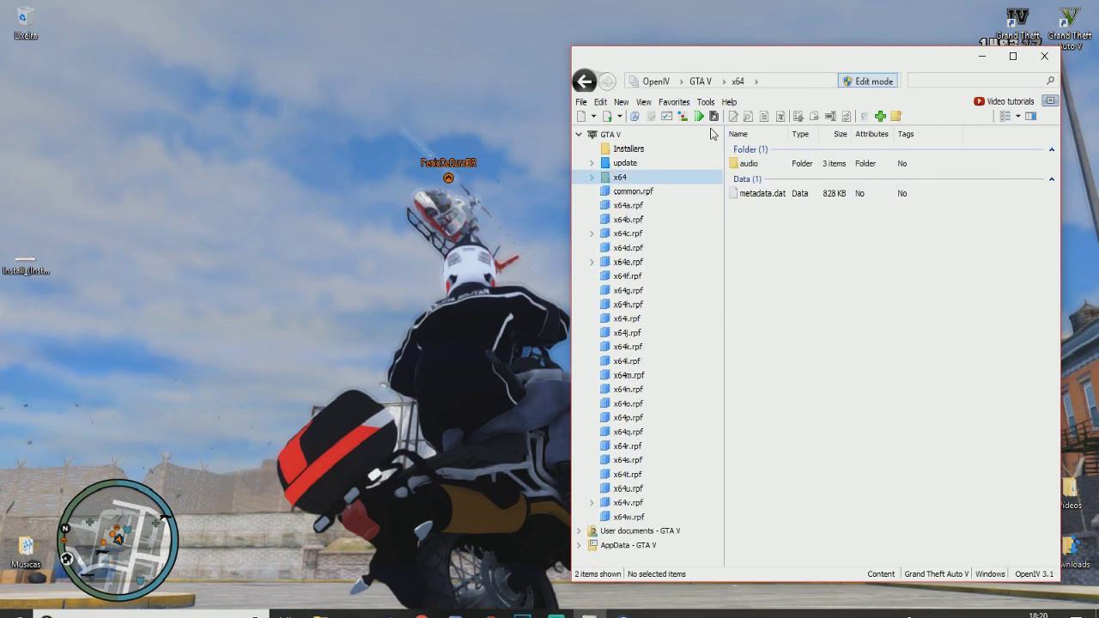